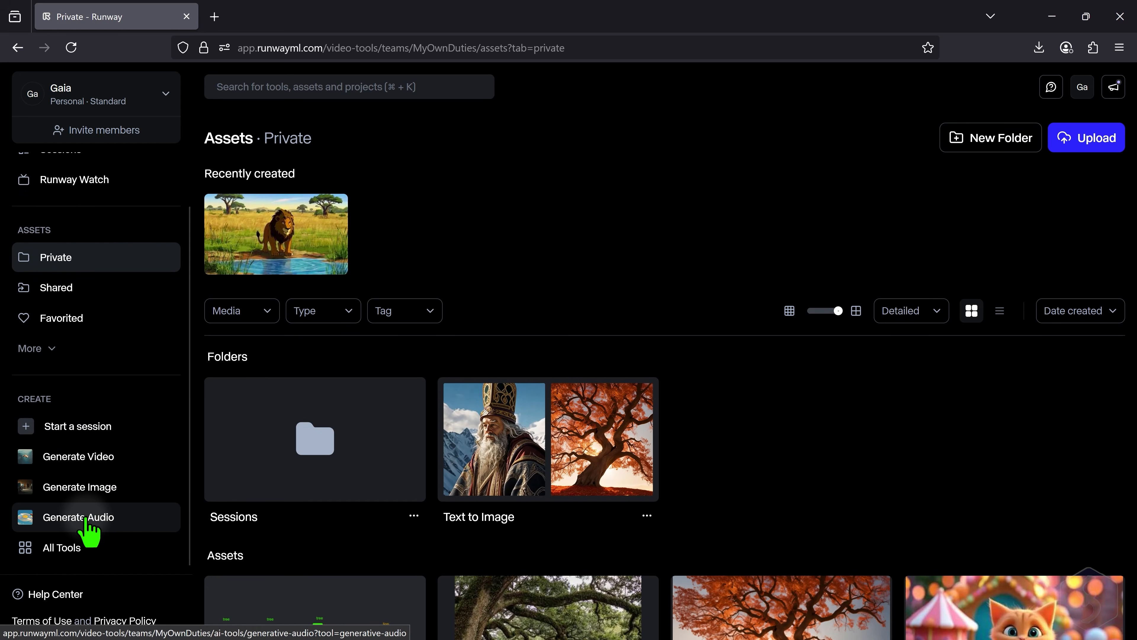
- Open the page of all tools and look over the available video, image and audio tools
click(77, 548)
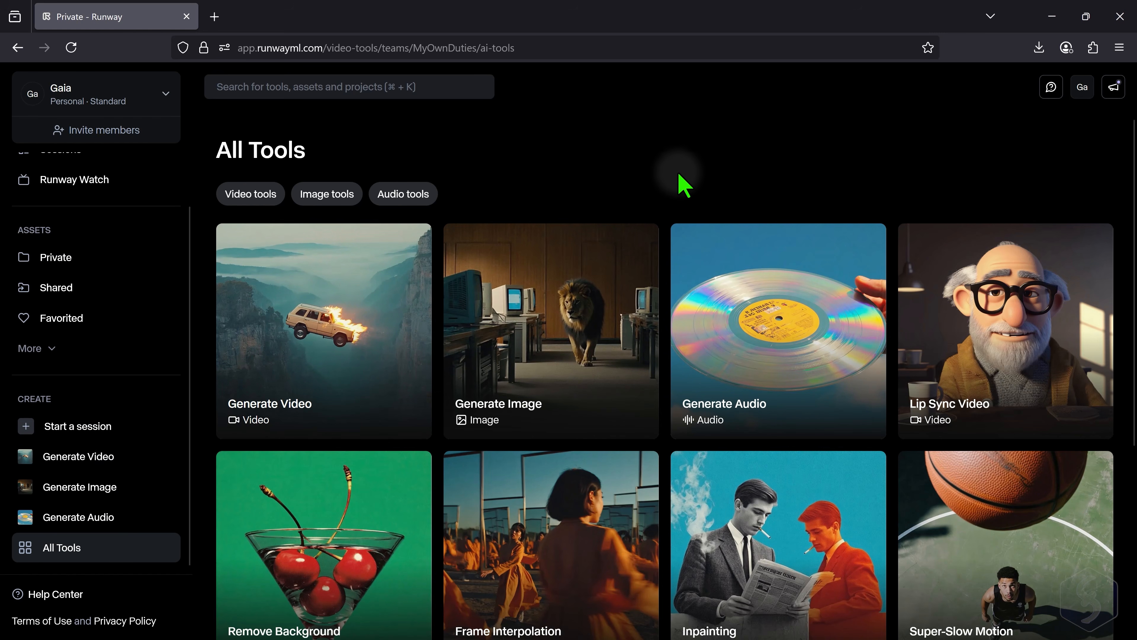
scroll(671, 250, down, 3)
scroll(672, 248, down, 2)
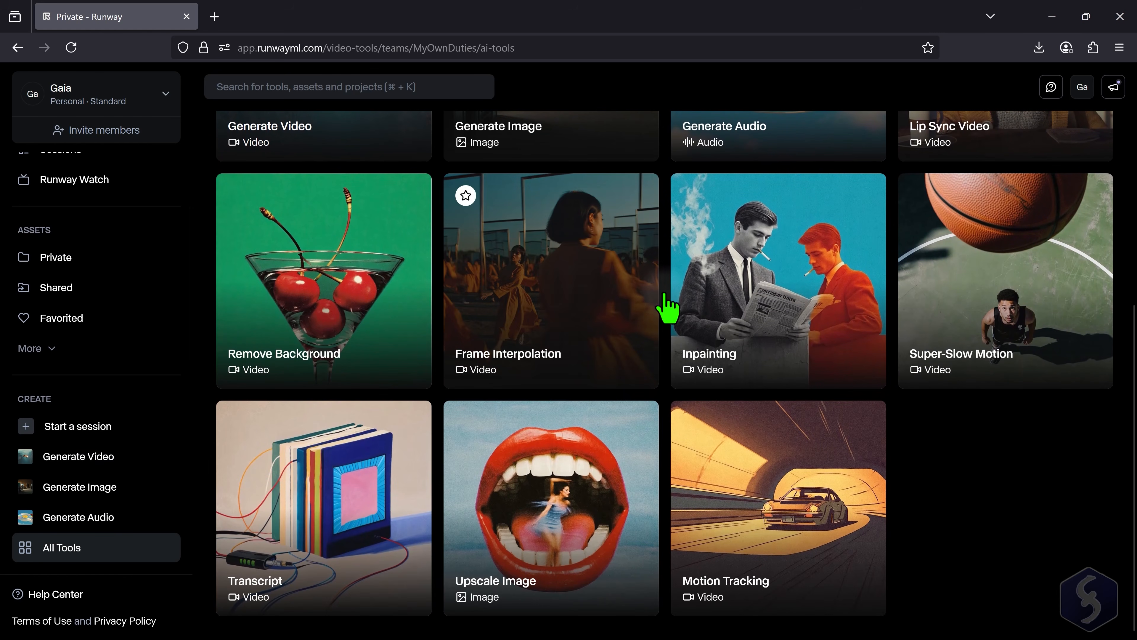
scroll(665, 427, up, 3)
scroll(666, 430, up, 2)
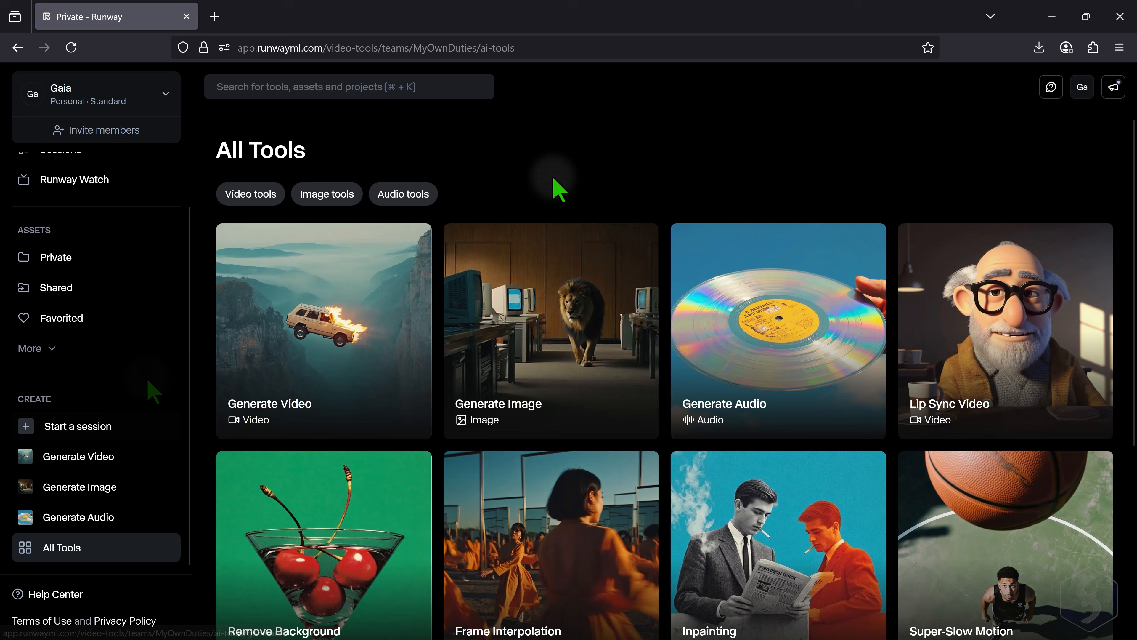
scroll(157, 249, up, 1)
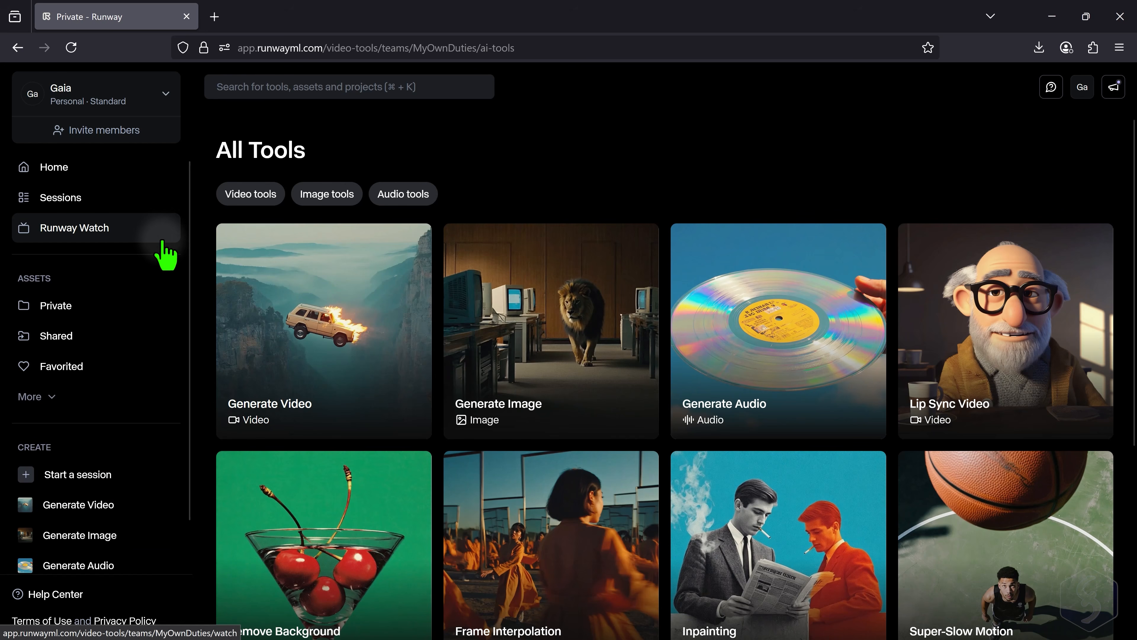
- Return to the home dashboard, start a new generative session and switch it to Chat Mode
click(69, 167)
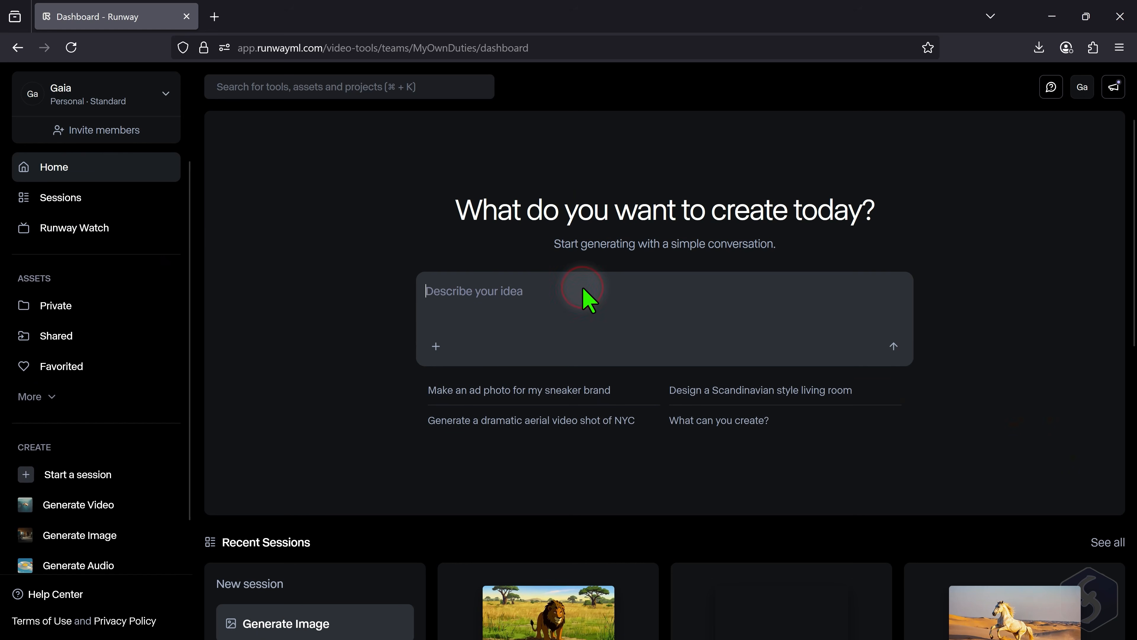
click(89, 479)
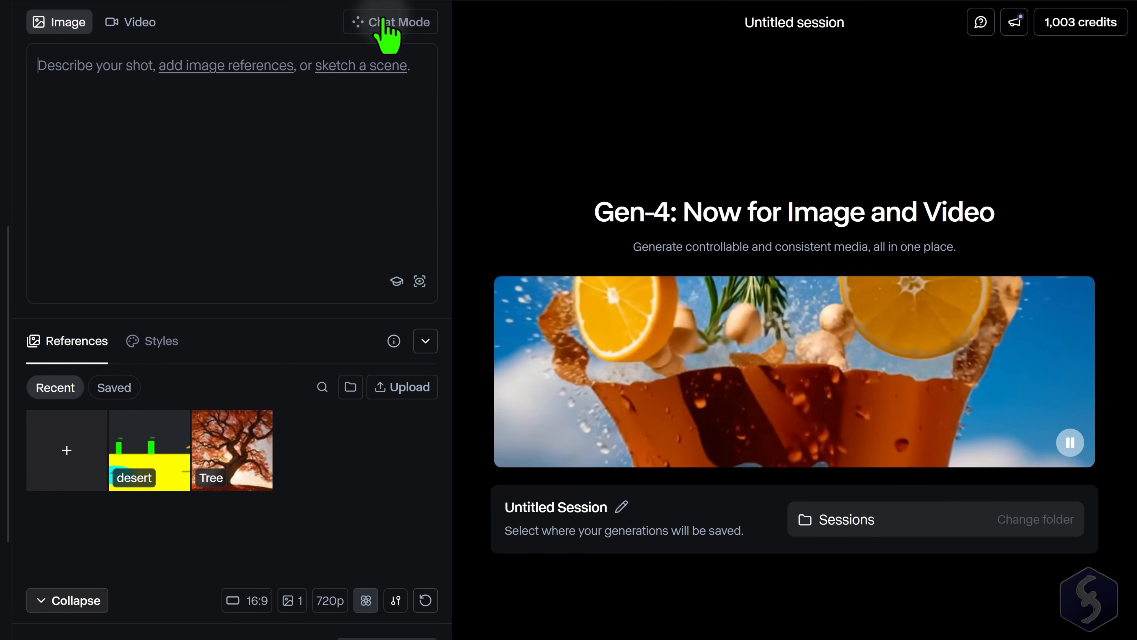
click(408, 29)
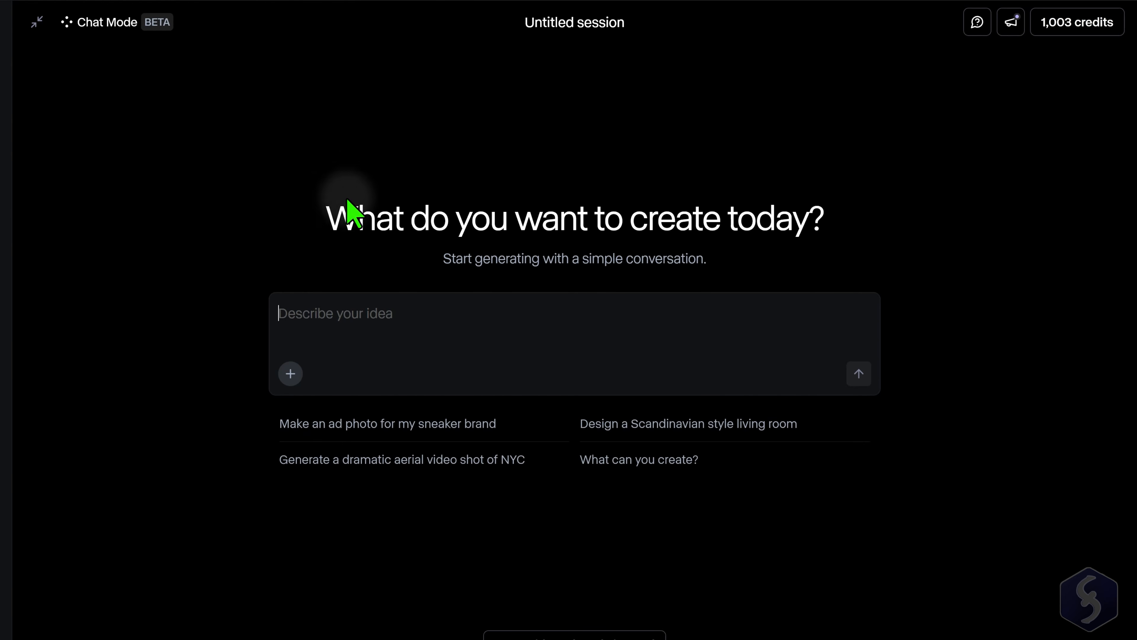
- Submit the chat prompt "Generate me an image of a blonde horse running in the sand desert"
click(307, 313)
click(392, 320)
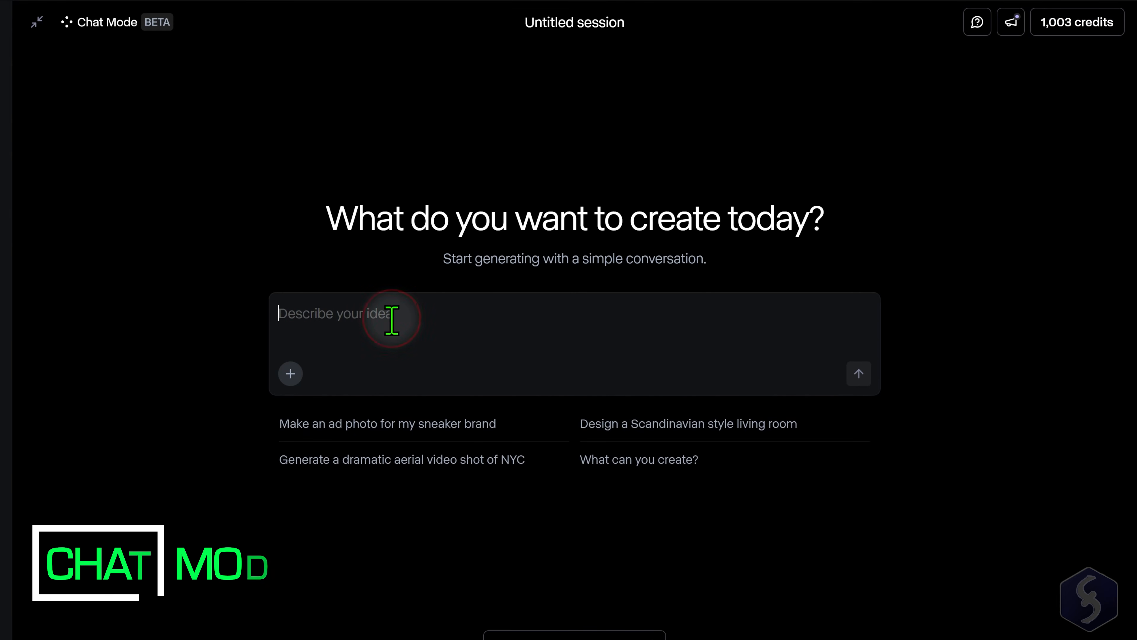
text(Generate me an image)
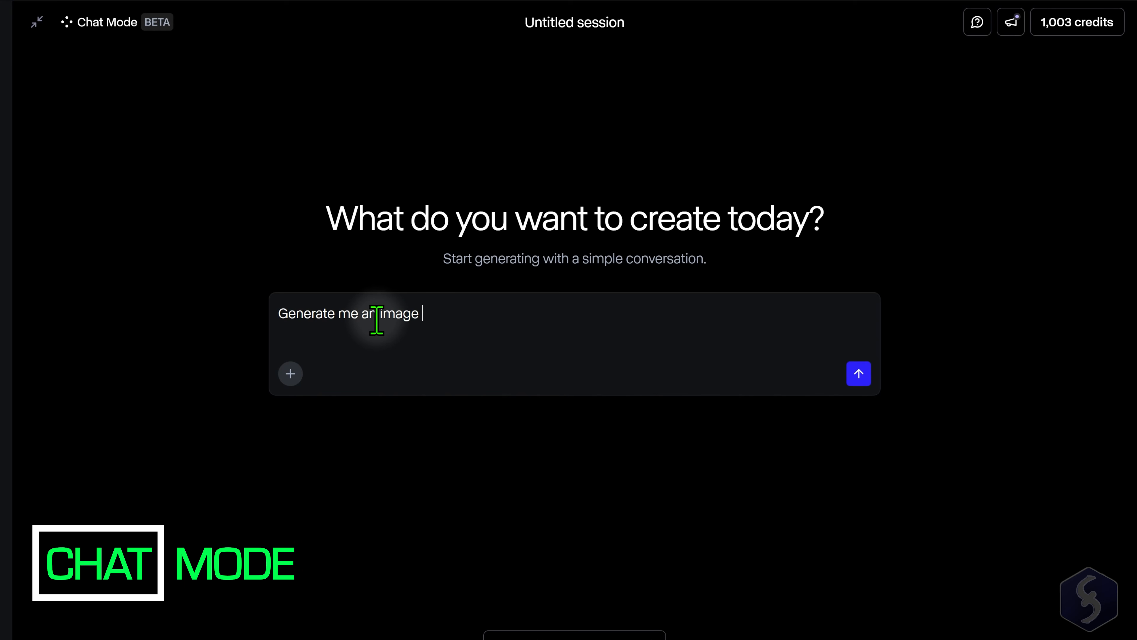
text( of a blonde h)
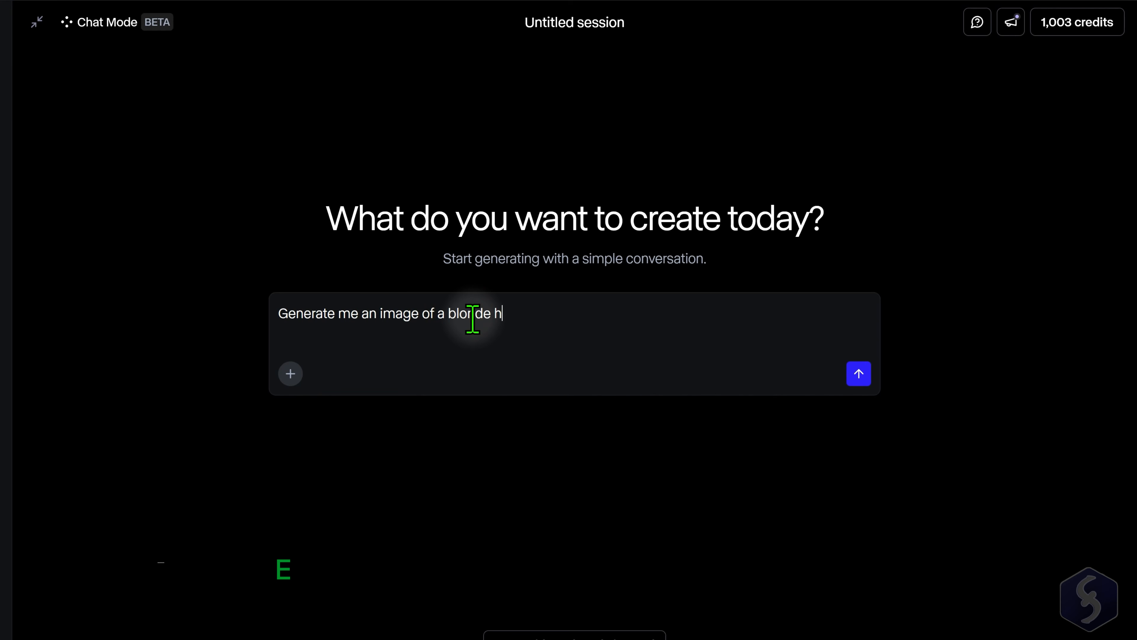
text(orse running in the sand desert)
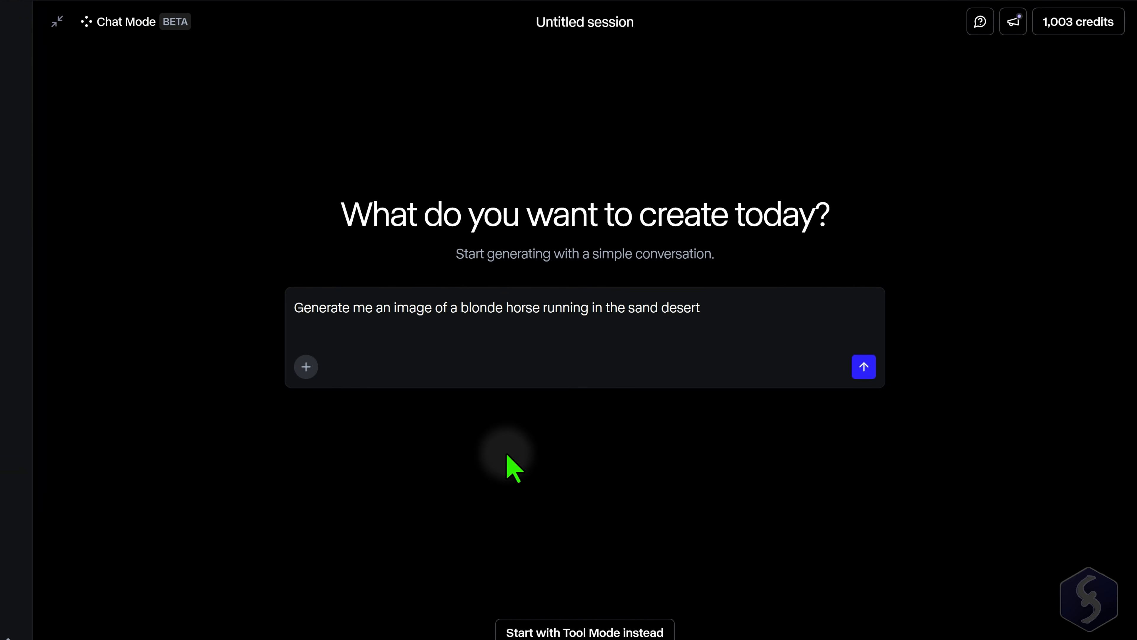
click(865, 367)
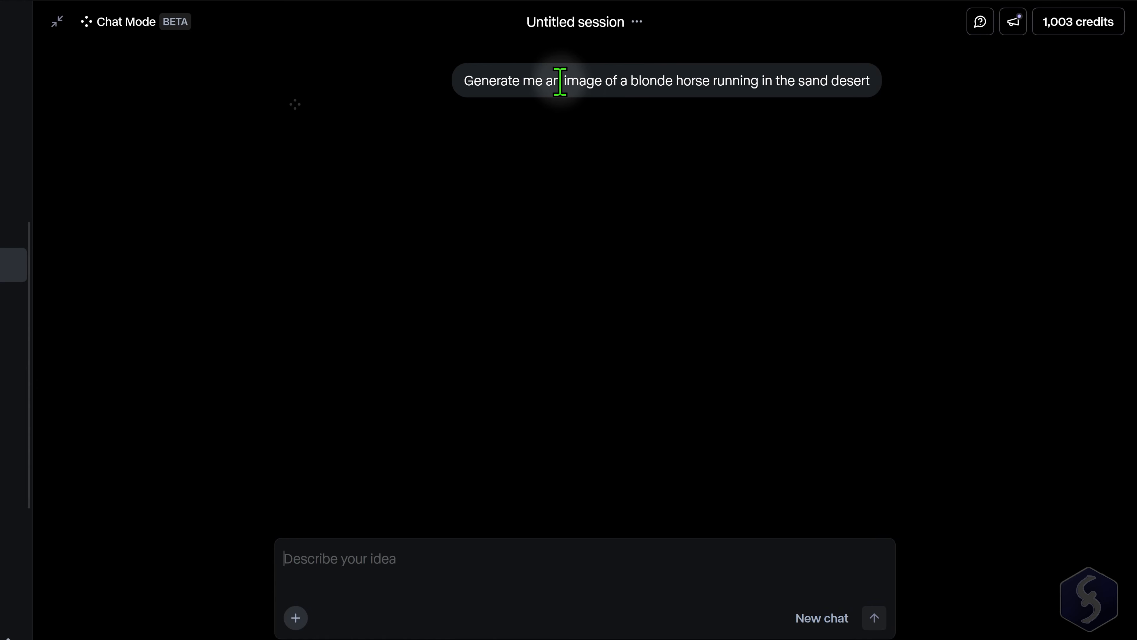
- Review the submitted prompt, the generated horse image and the follow-up options offered in the chat reply
drag(465, 81, 867, 84)
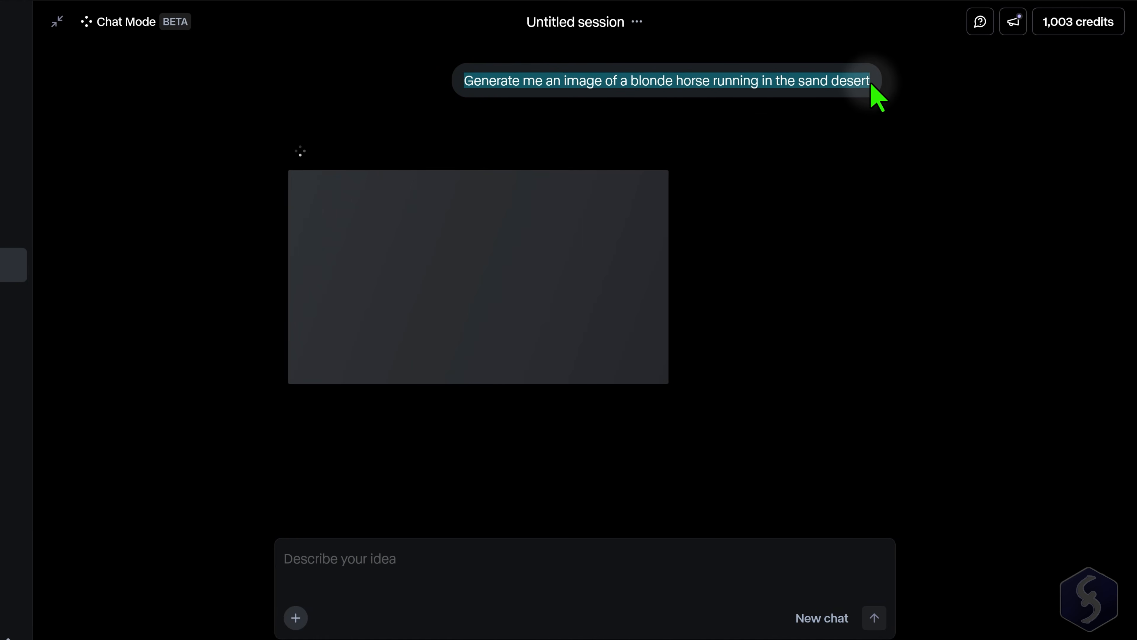
click(749, 83)
drag(500, 81, 854, 83)
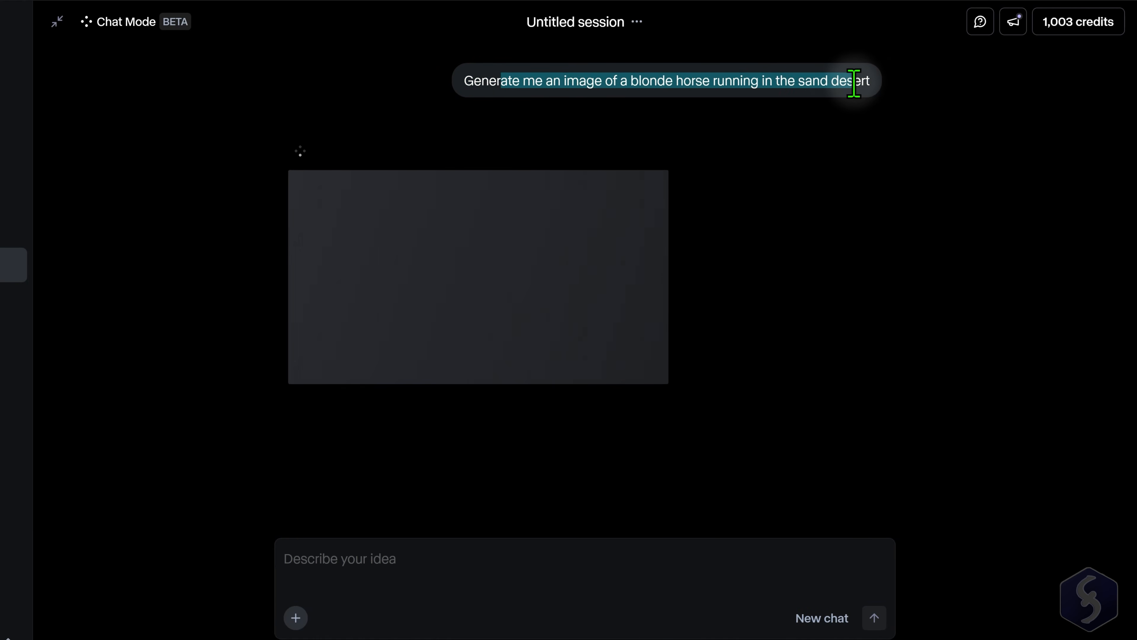
click(827, 82)
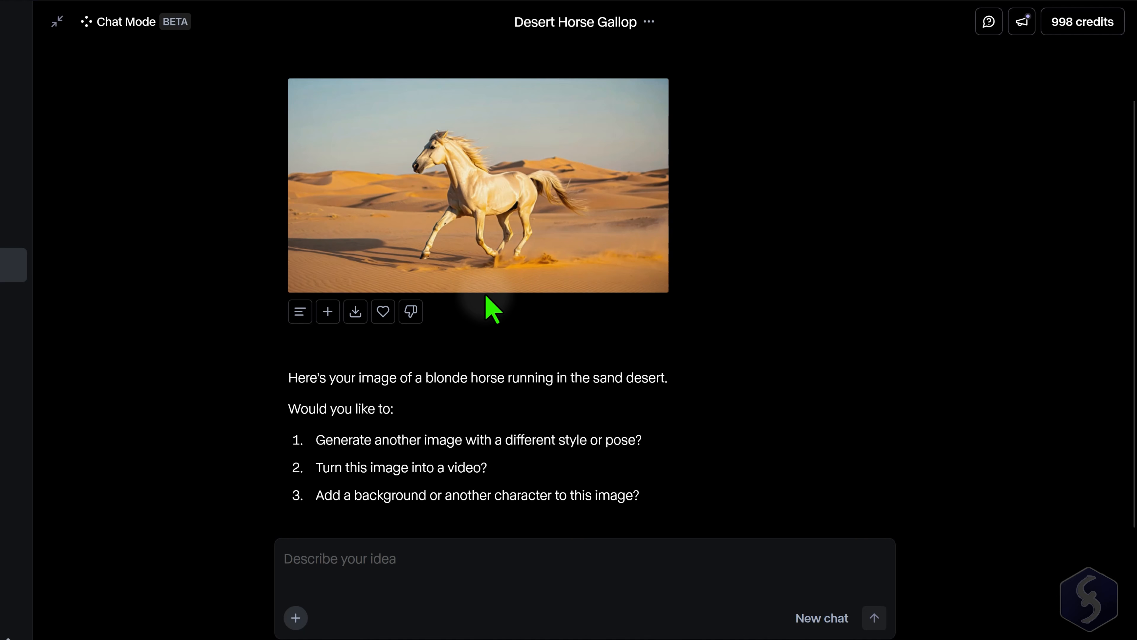
drag(306, 378, 543, 493)
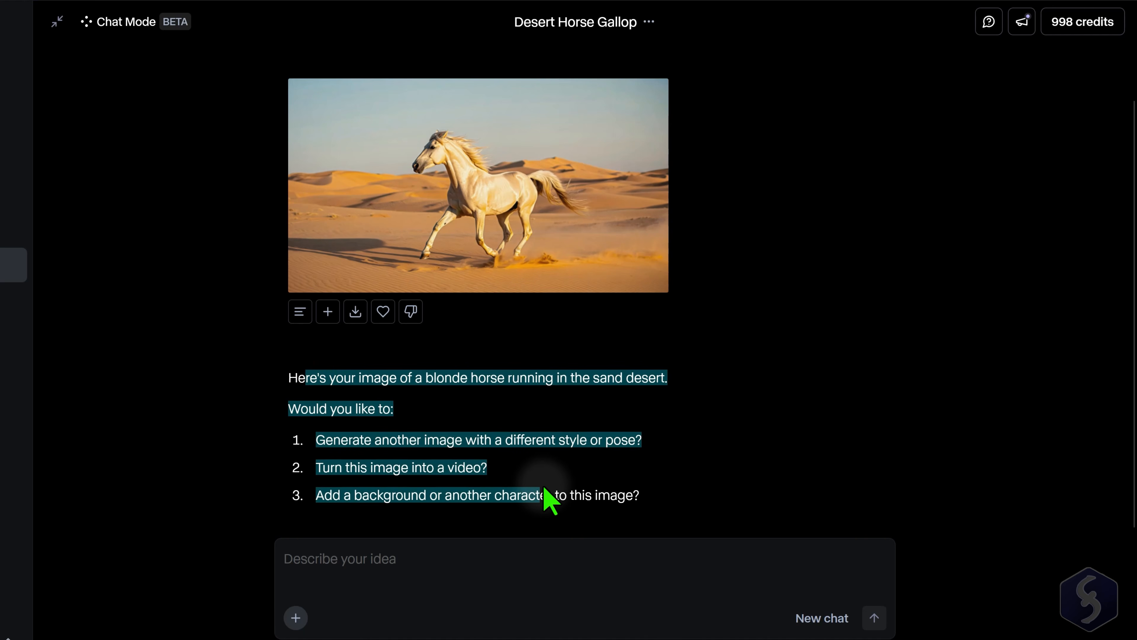
click(389, 438)
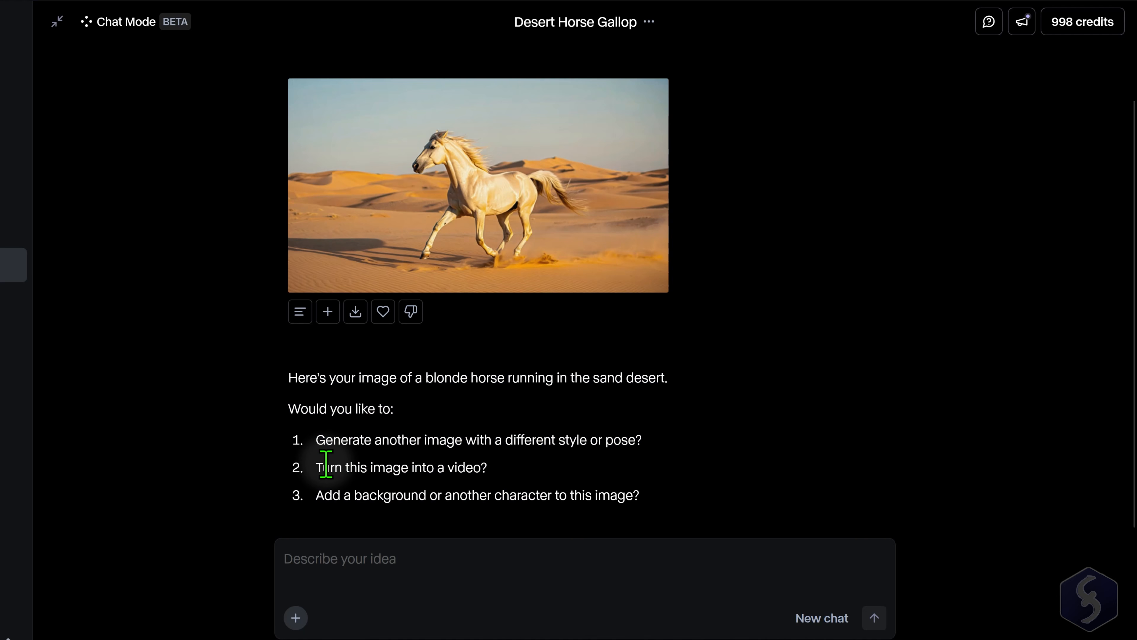
click(456, 496)
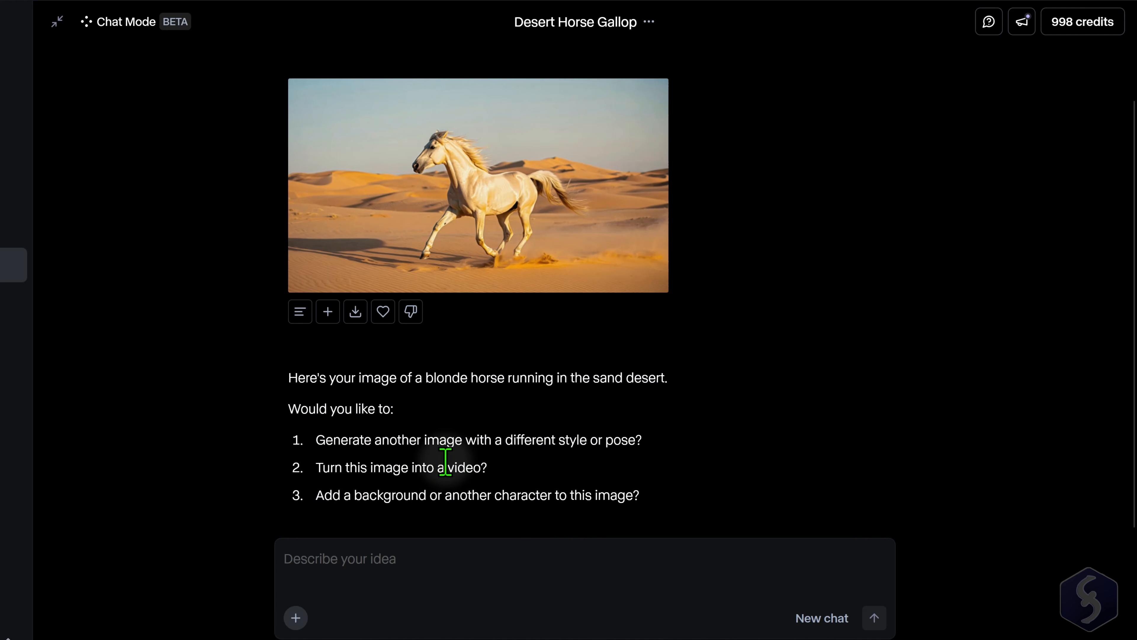
click(435, 453)
drag(344, 441, 546, 441)
click(398, 441)
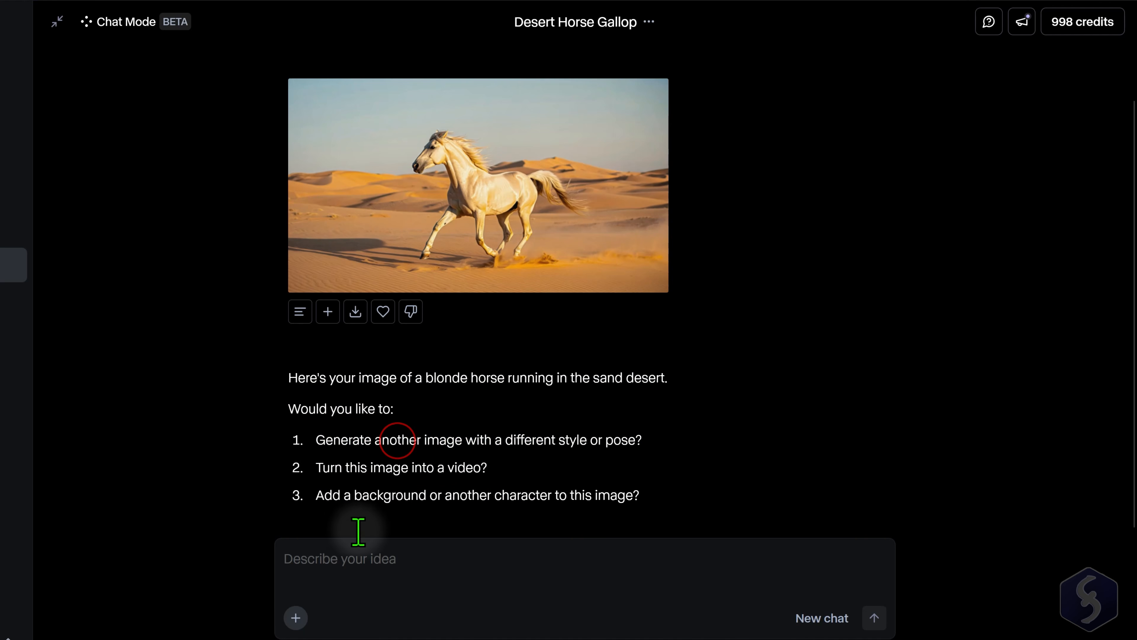
- Reply in the chat with "To move on with option 1." and request "Moving to a cartoon style please"
click(345, 559)
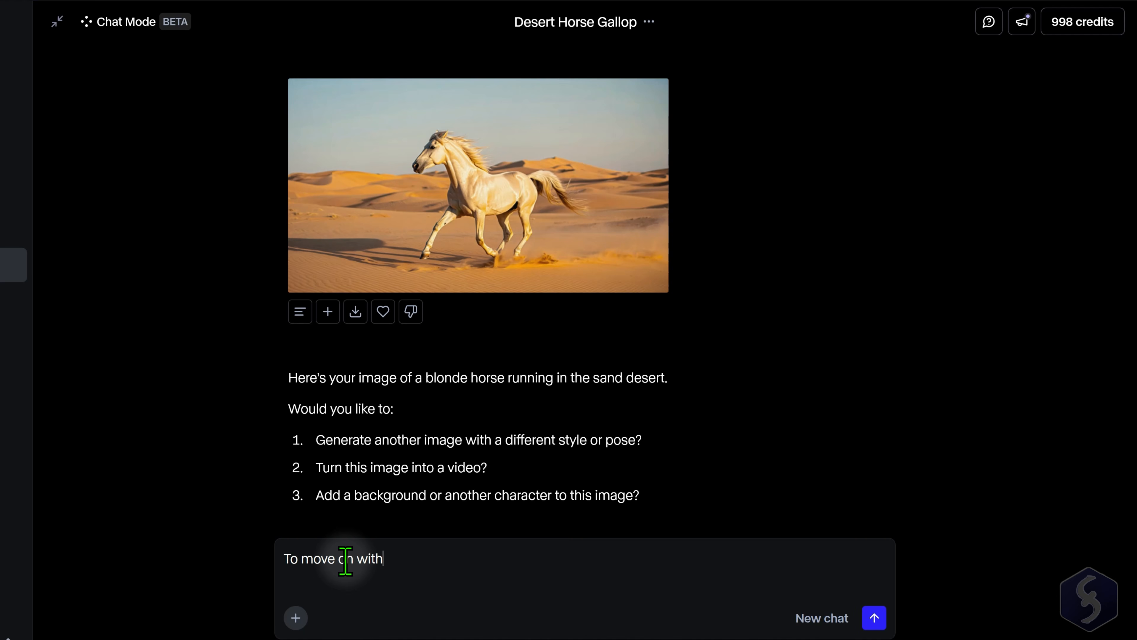
click(874, 618)
click(385, 568)
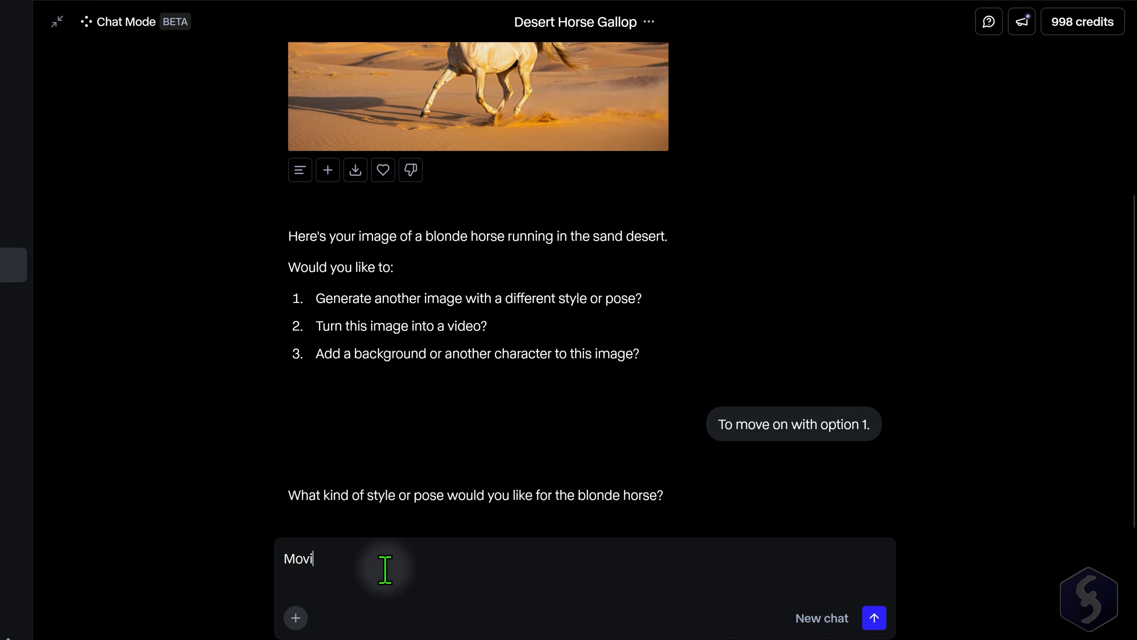
text(Moving to a cartoon style please)
key(Return)
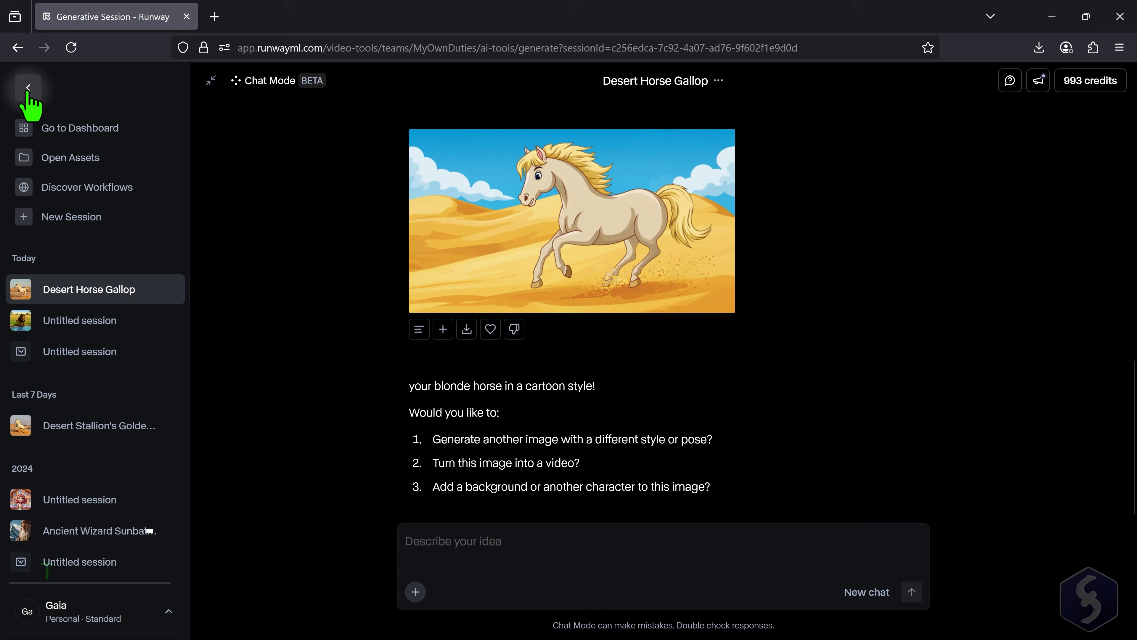
- Collapse the session list and switch the horse session from Chat Mode to Tool Mode
click(25, 90)
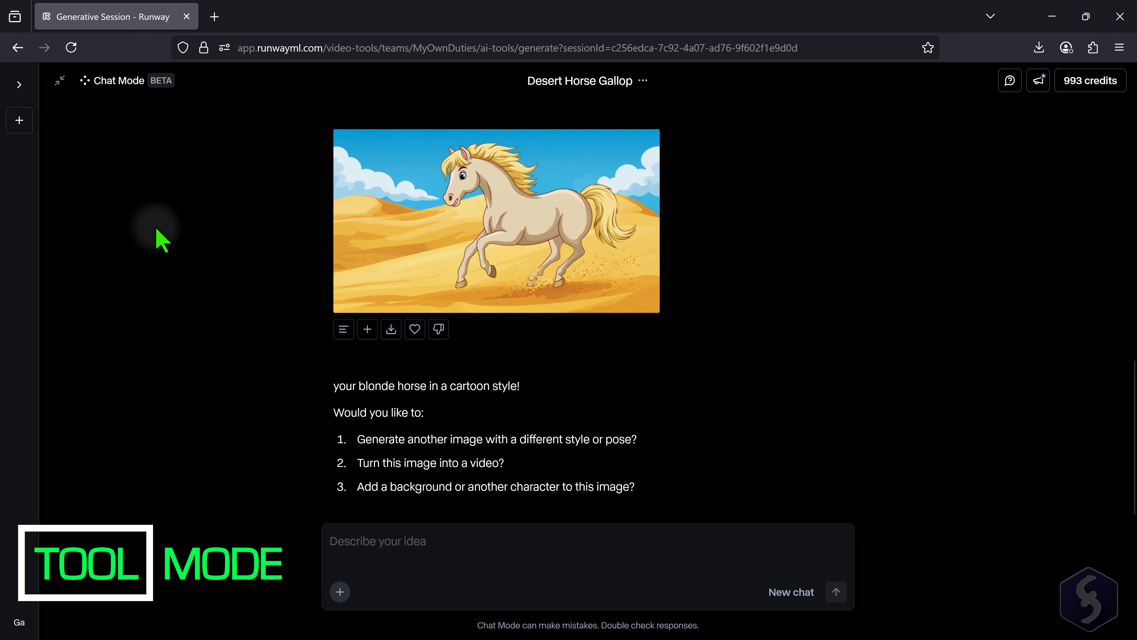
click(60, 83)
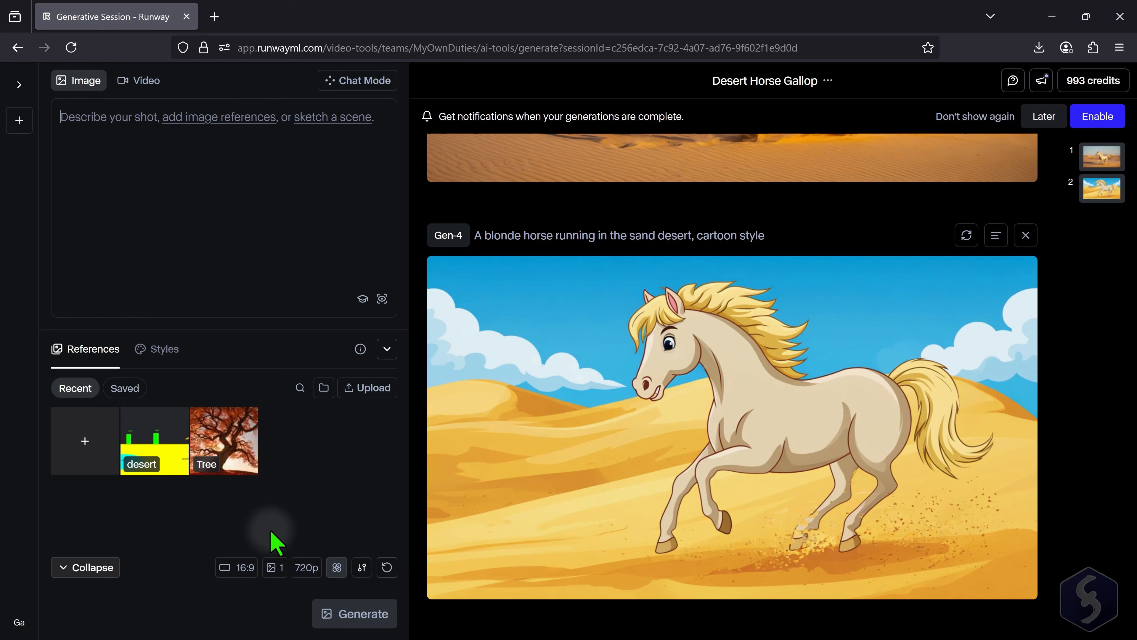
click(283, 219)
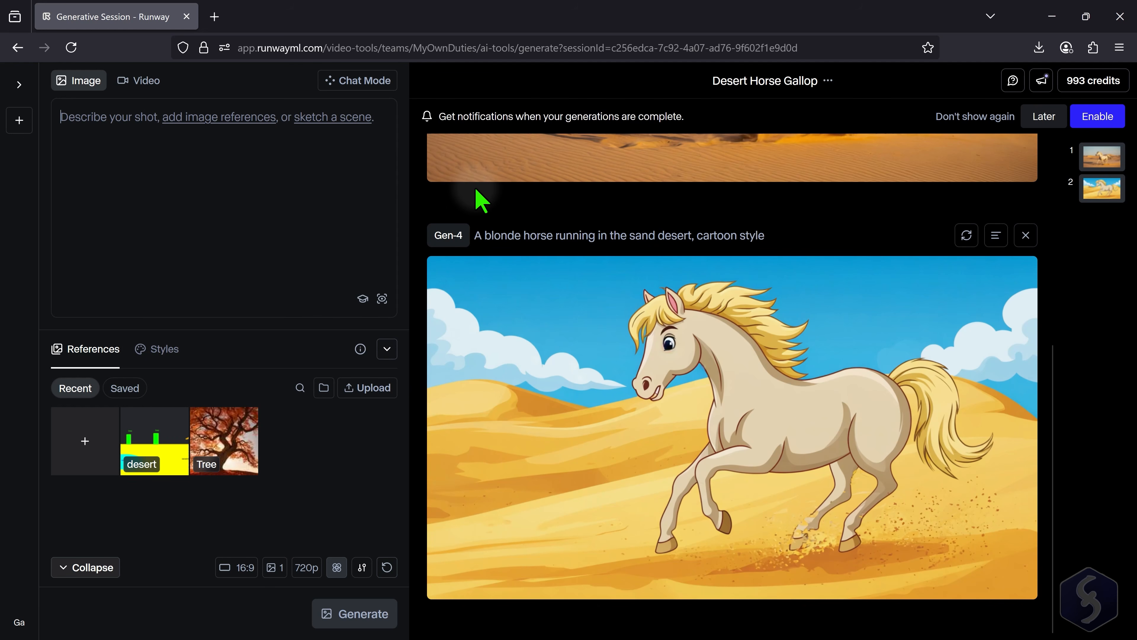
scroll(477, 191, down, 1)
scroll(478, 202, up, 6)
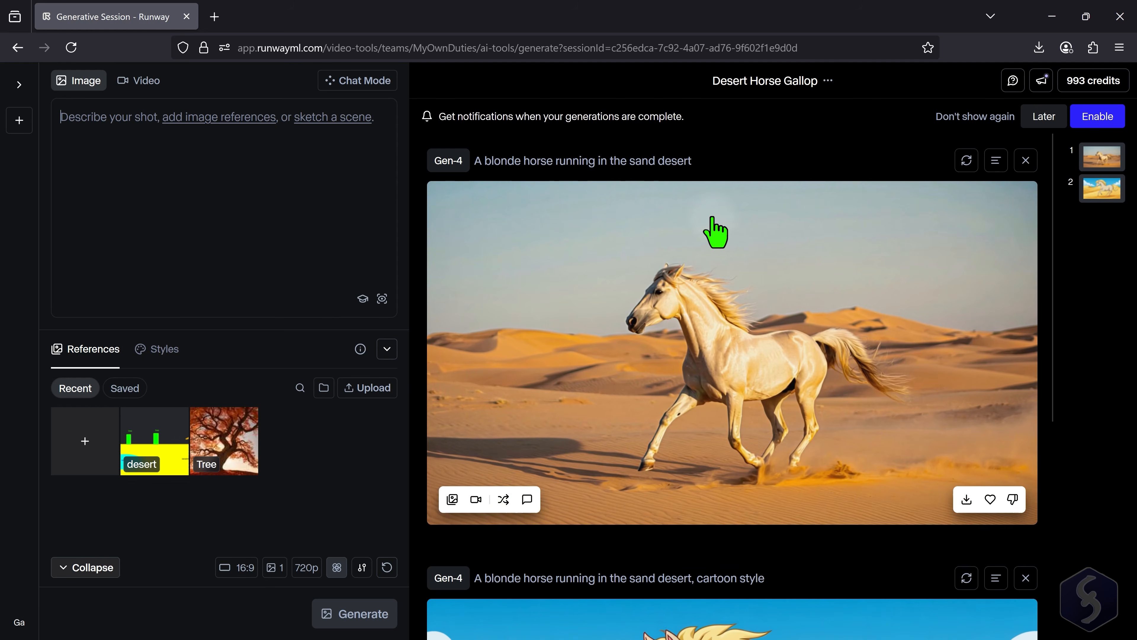
scroll(712, 220, down, 6)
scroll(714, 251, up, 6)
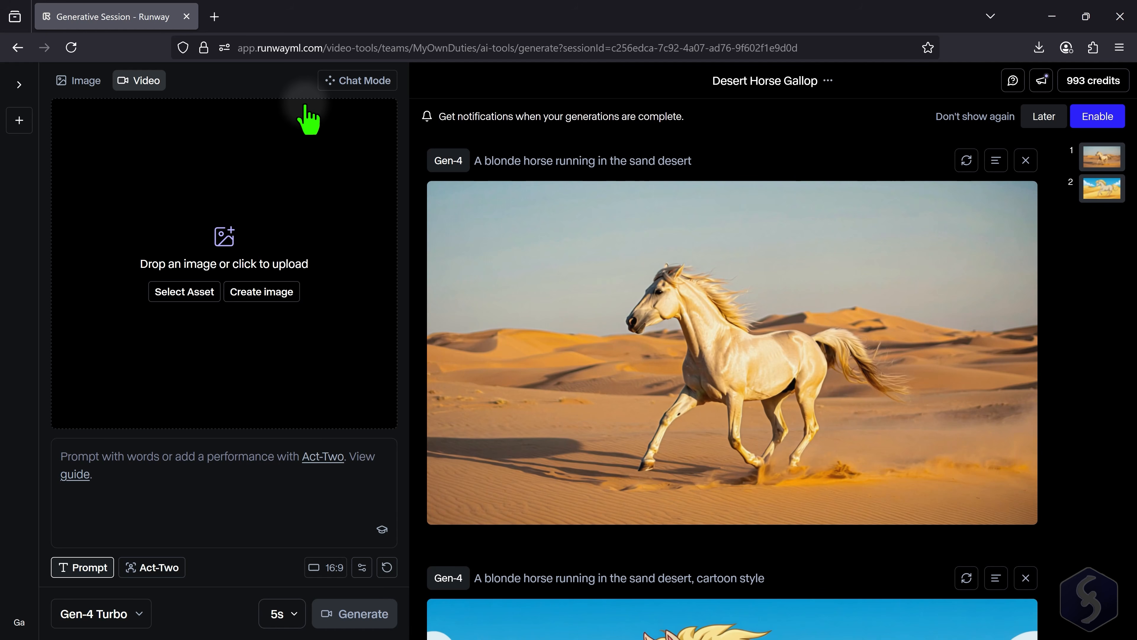
- Switch the session to video generation and choose the Gen-4 Turbo model after checking the available models
click(84, 83)
click(139, 81)
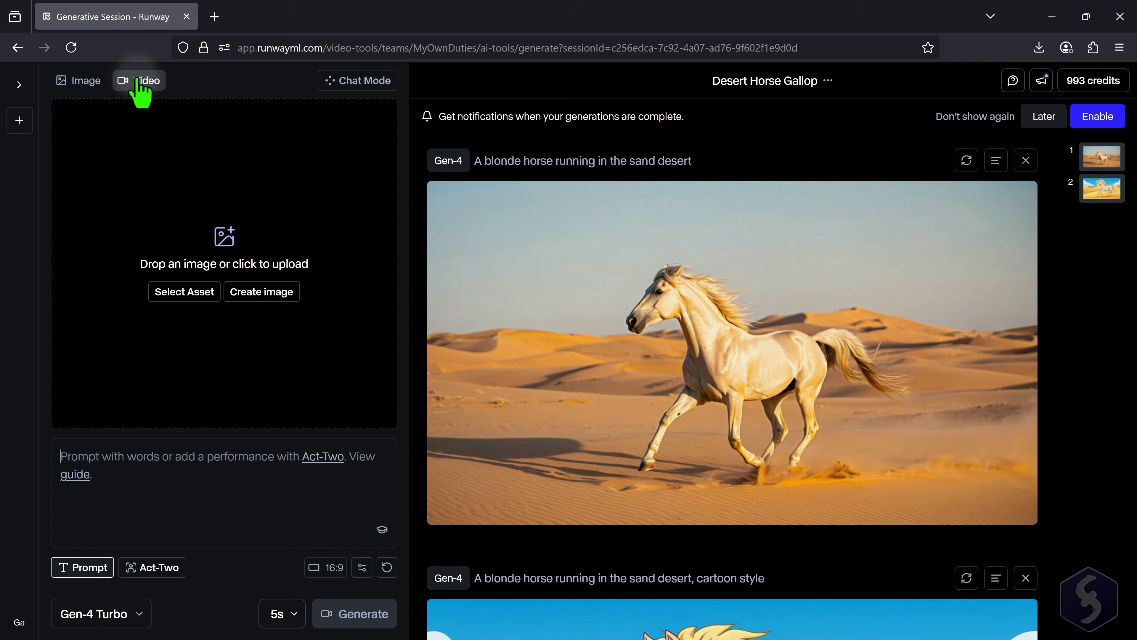
click(131, 616)
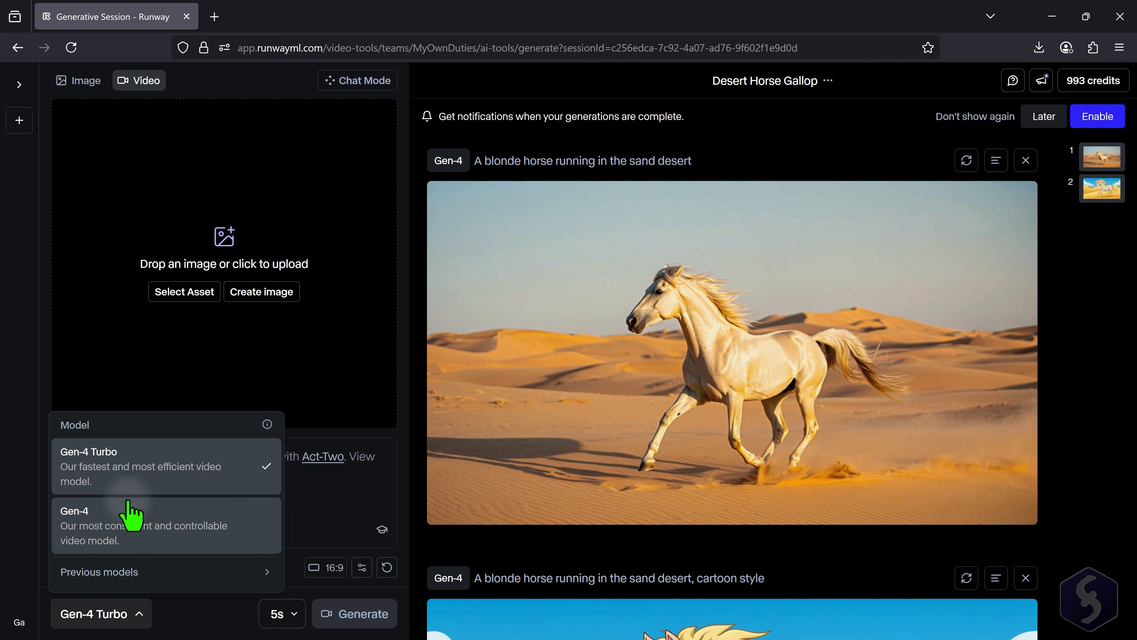
click(126, 574)
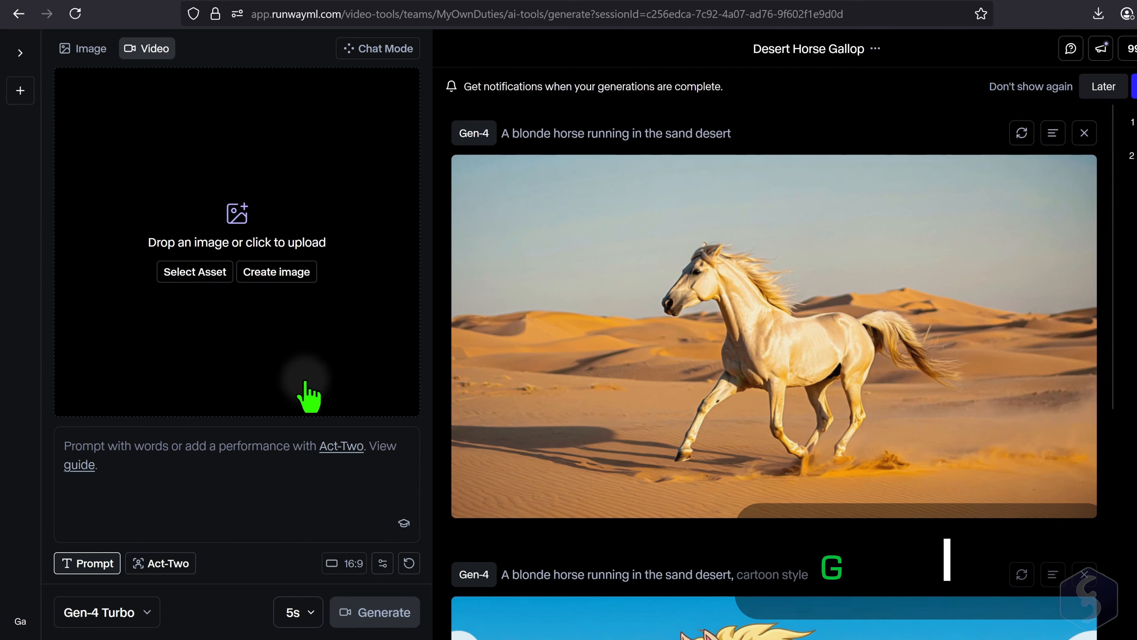
click(155, 614)
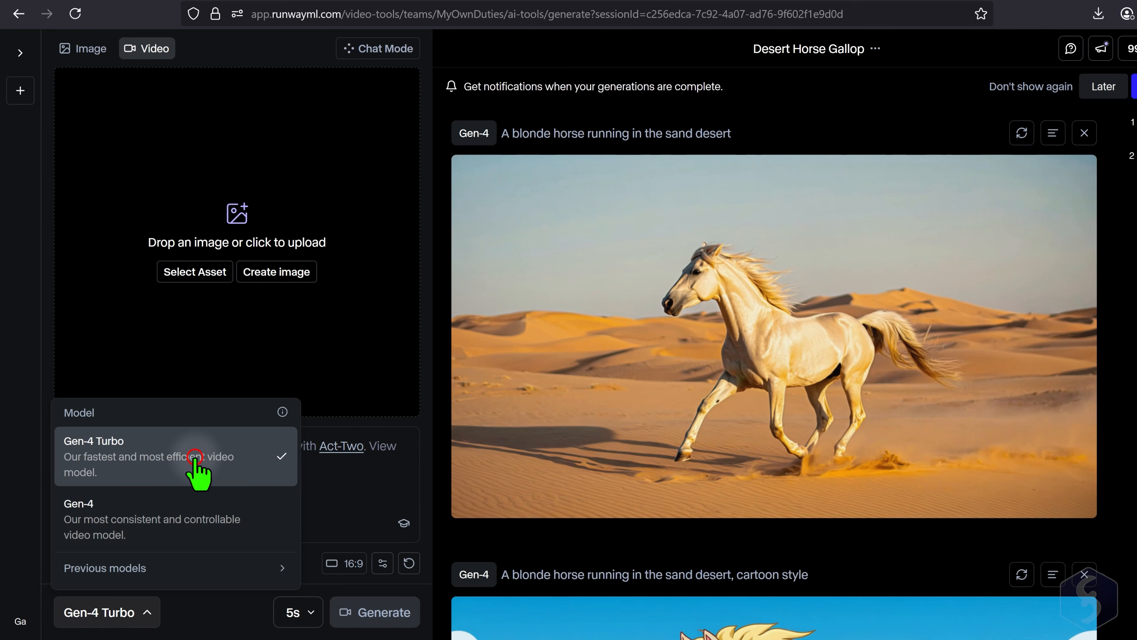
click(184, 611)
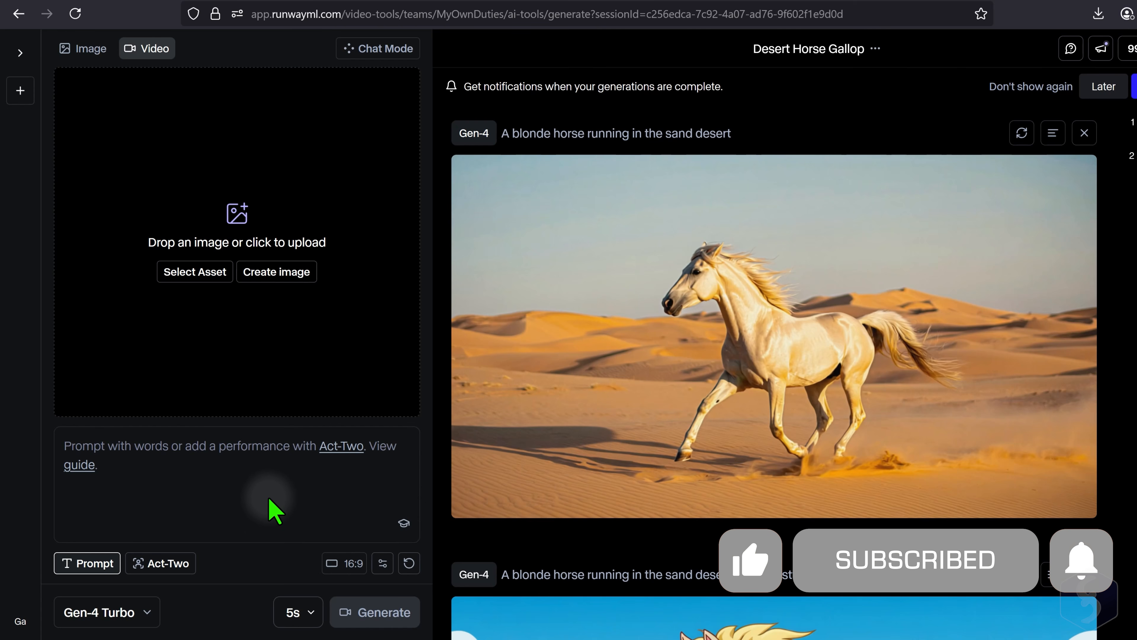
- Set the generated image of the blonde horse in the sand desert as the video's input image
mouse_move(554, 432)
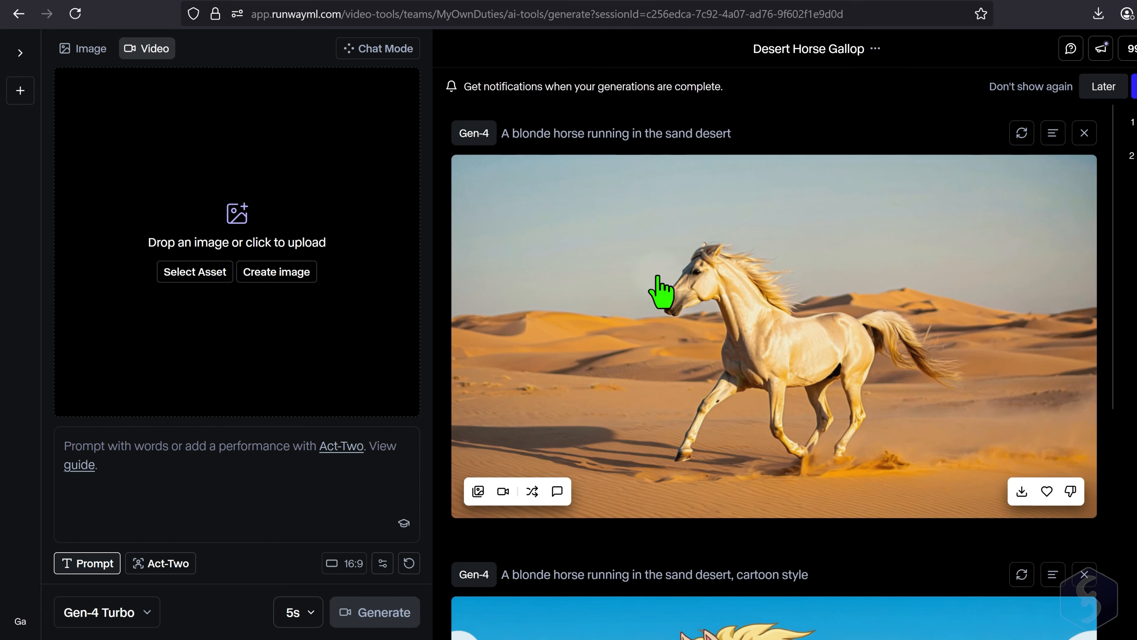
click(358, 476)
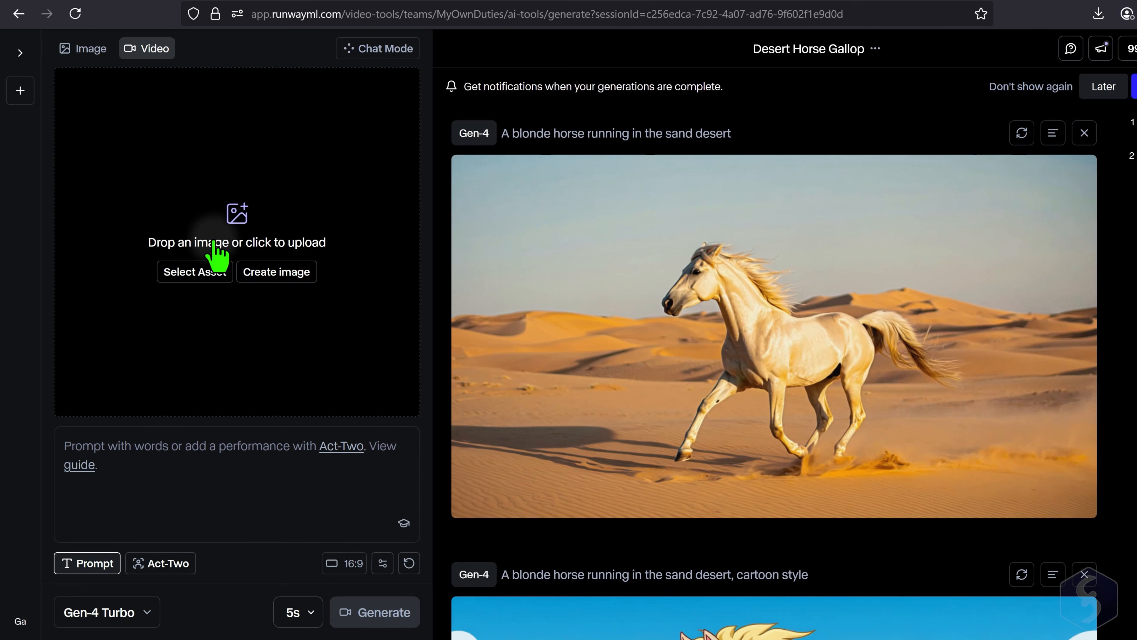
click(198, 279)
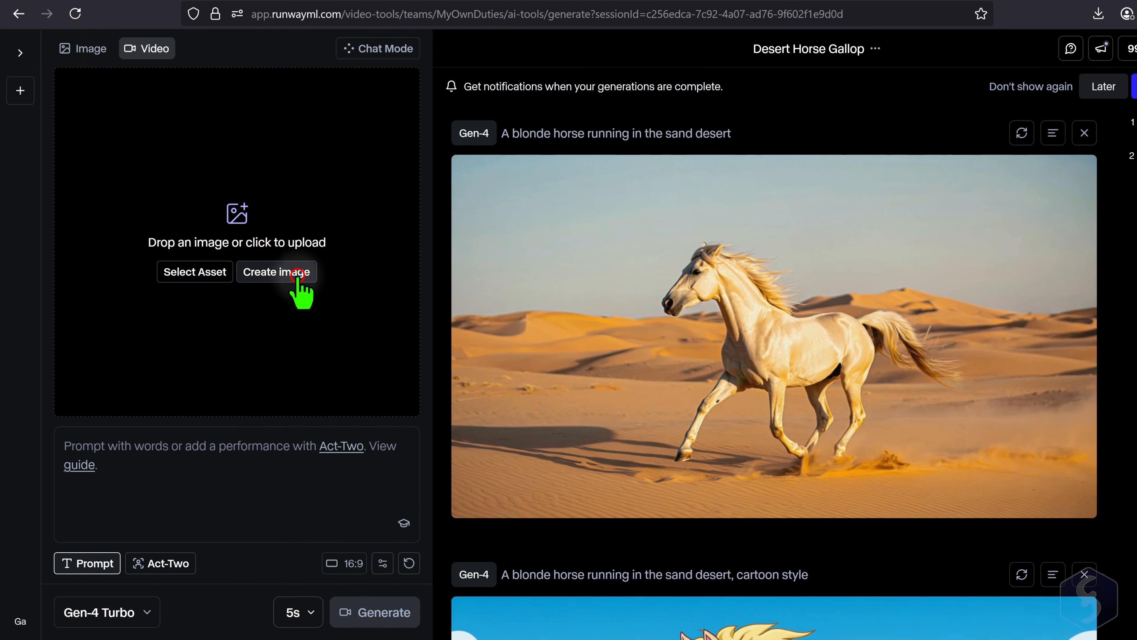
click(295, 275)
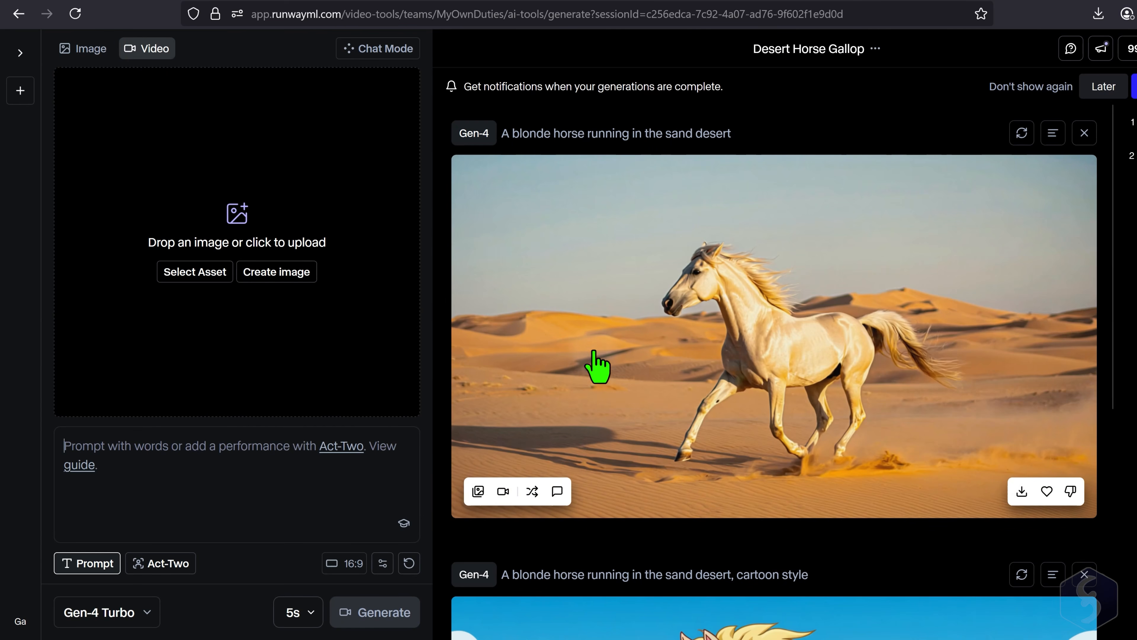
click(502, 491)
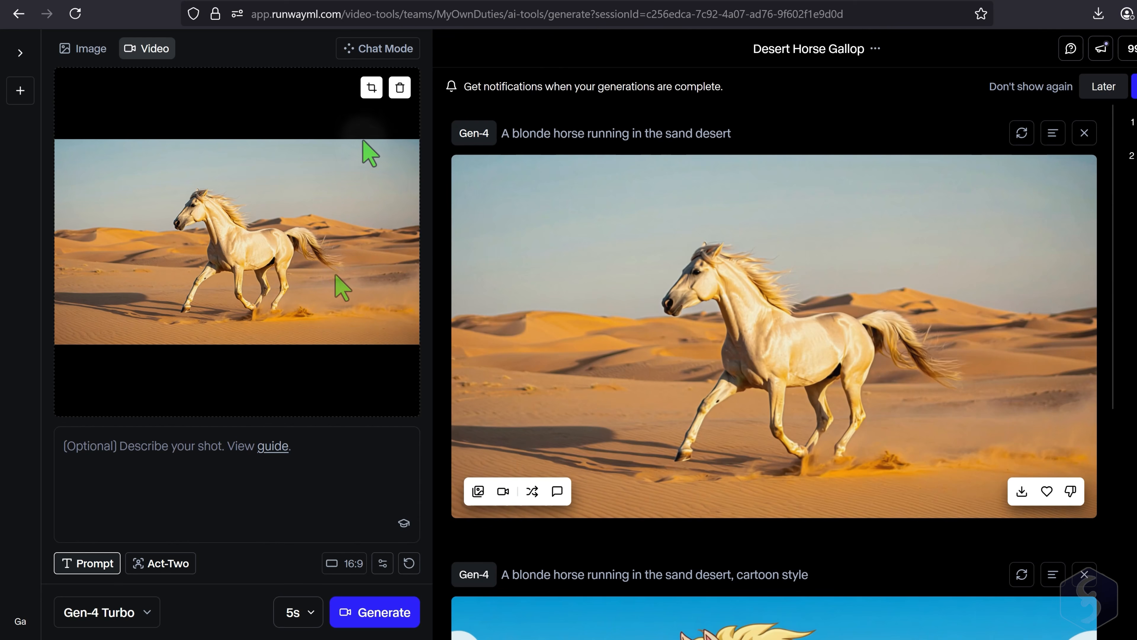
- Try the 4:3 crop ratio on the input image and return to 16:9
click(369, 84)
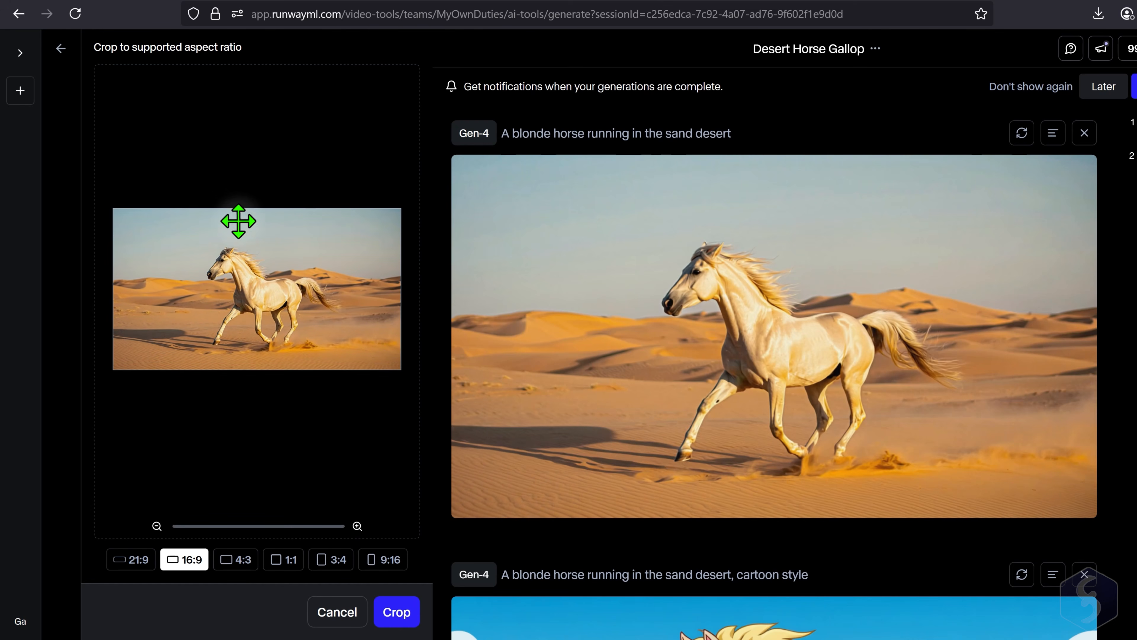
click(236, 560)
click(192, 558)
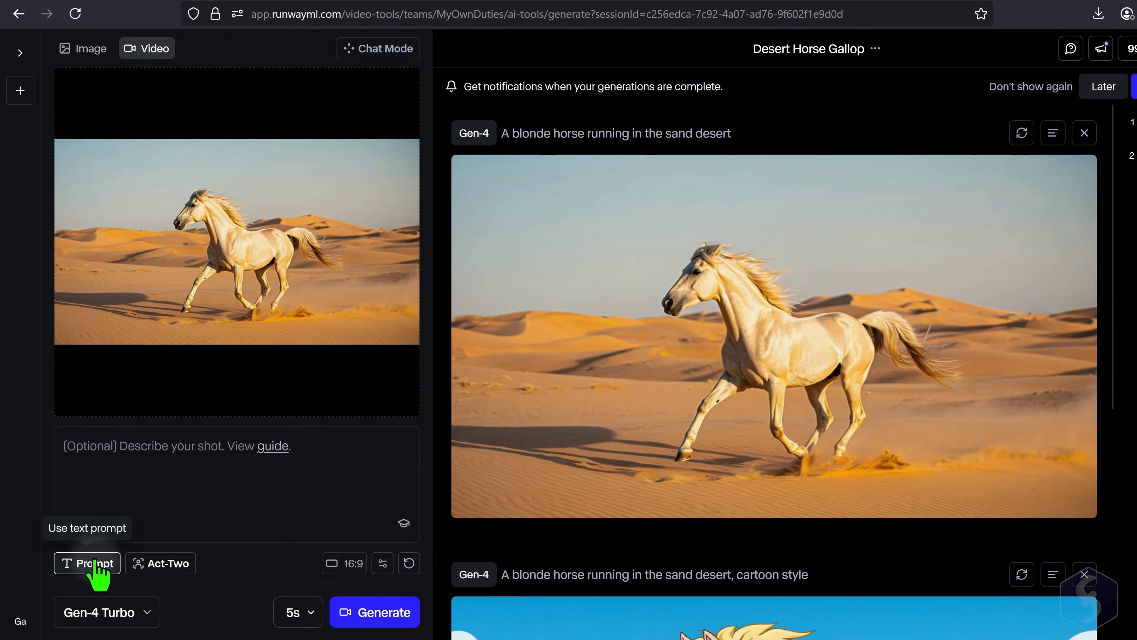
- Begin the video prompt with "A blonde horse runs with its powerful mass" and review its subject and action wording
click(95, 564)
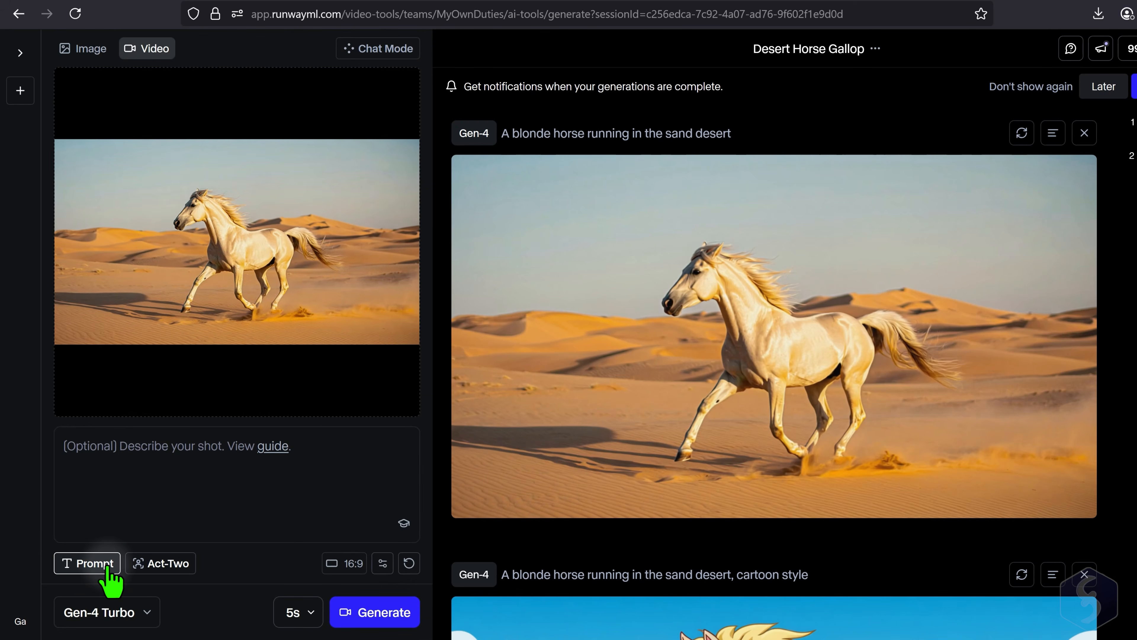
click(121, 450)
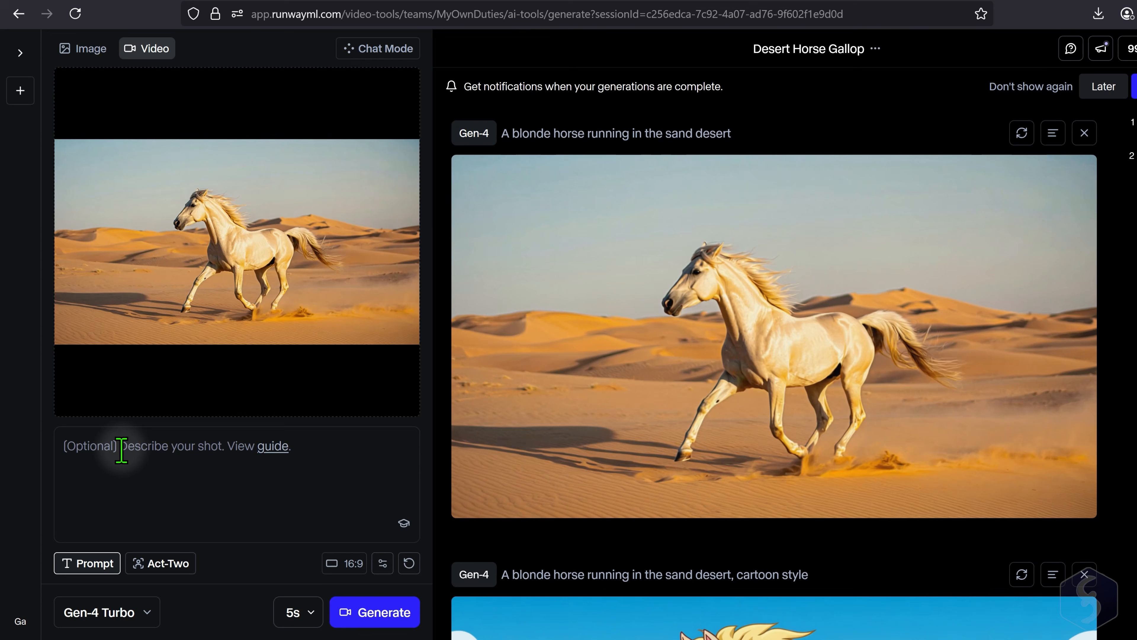
click(126, 474)
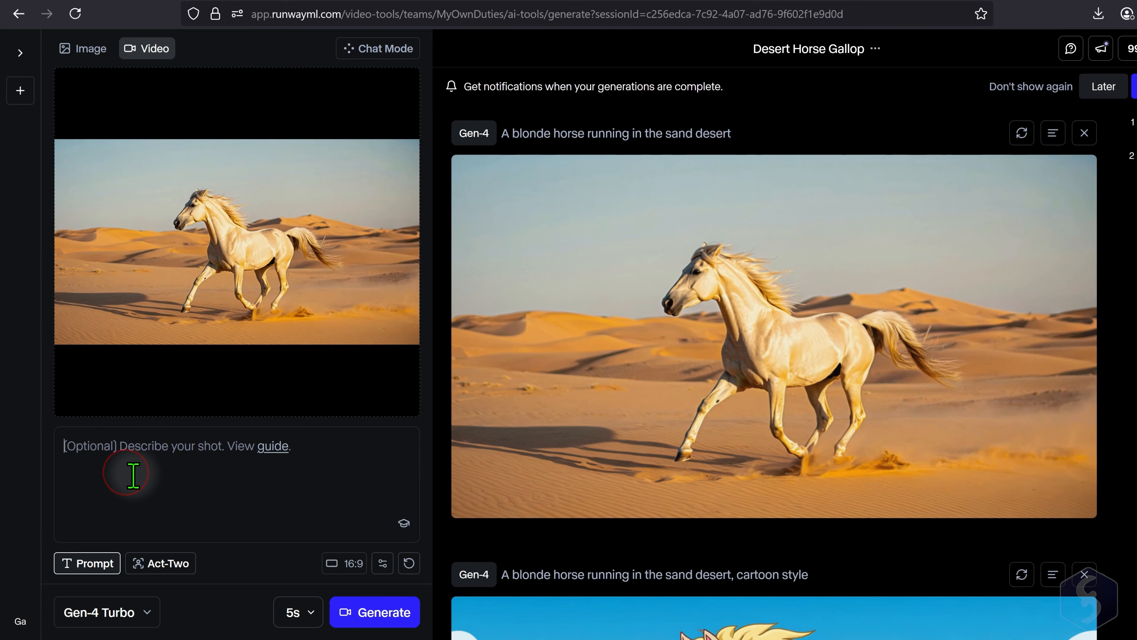
text(A blonde horse runs)
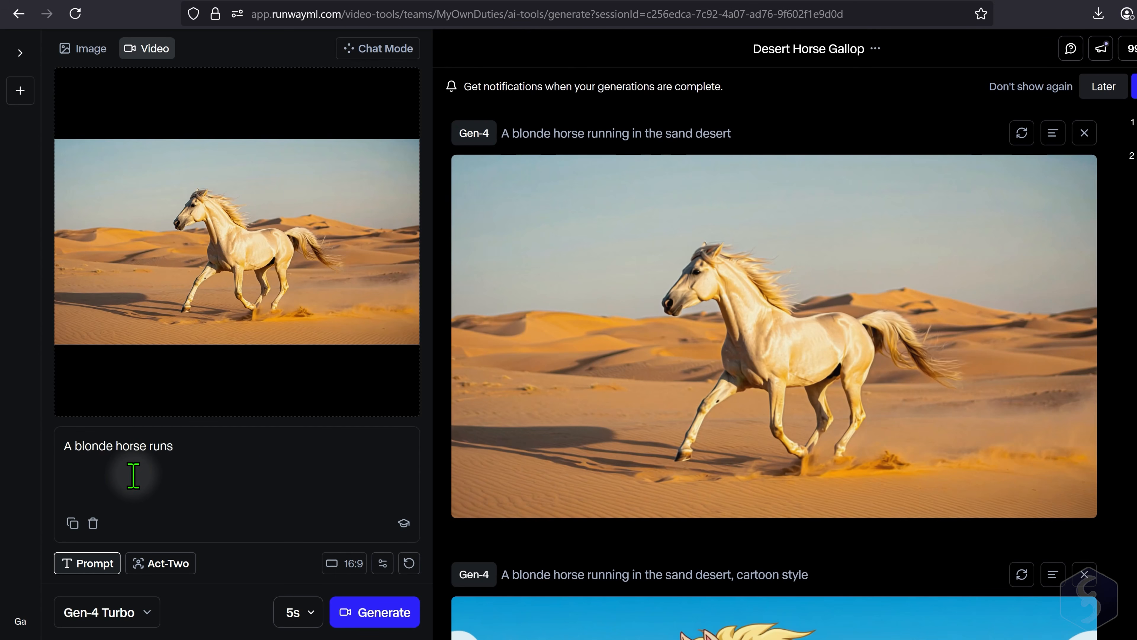
click(185, 460)
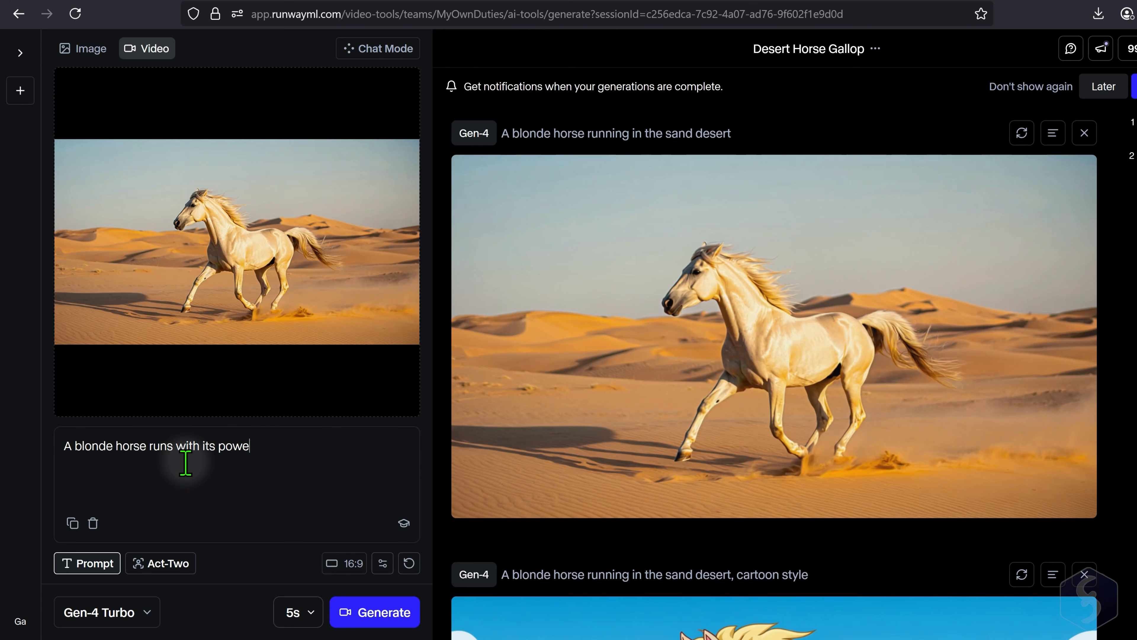
click(67, 445)
drag(80, 448, 148, 450)
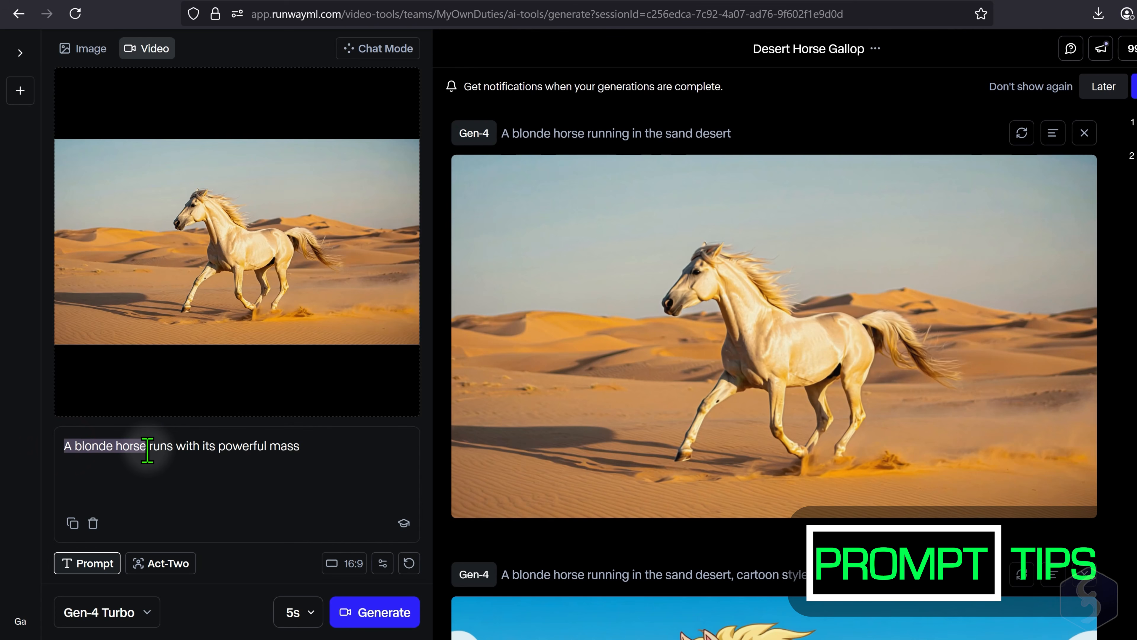
drag(313, 446, 173, 449)
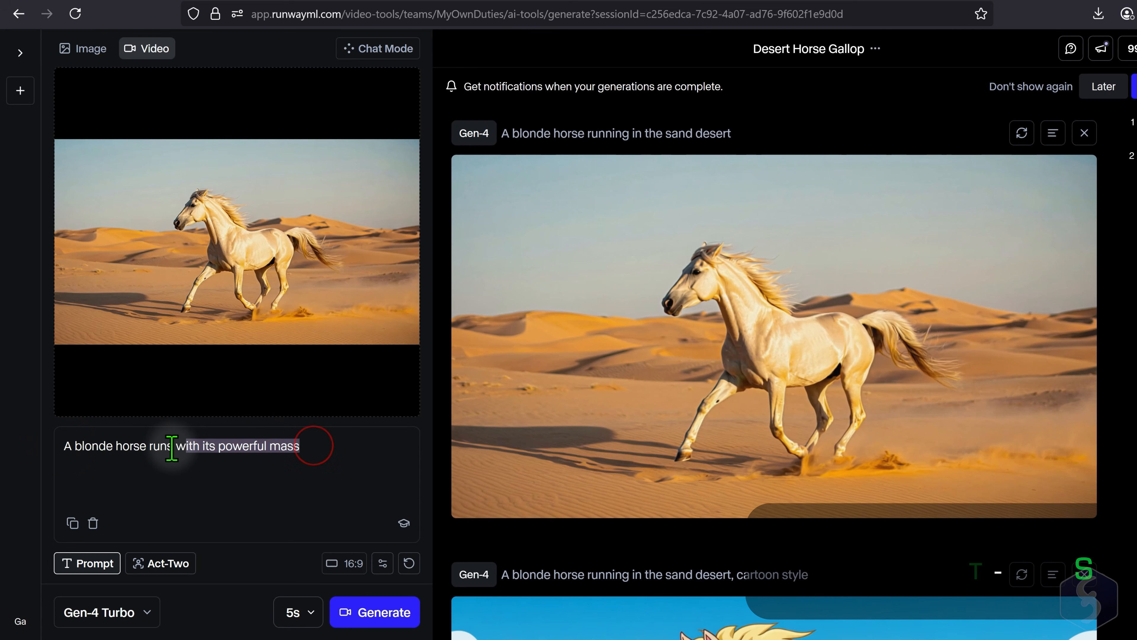
- Continue the prompt with ", with extreme freedom. Camera tracks the horse while its runs."
click(307, 446)
text(, with extreme f)
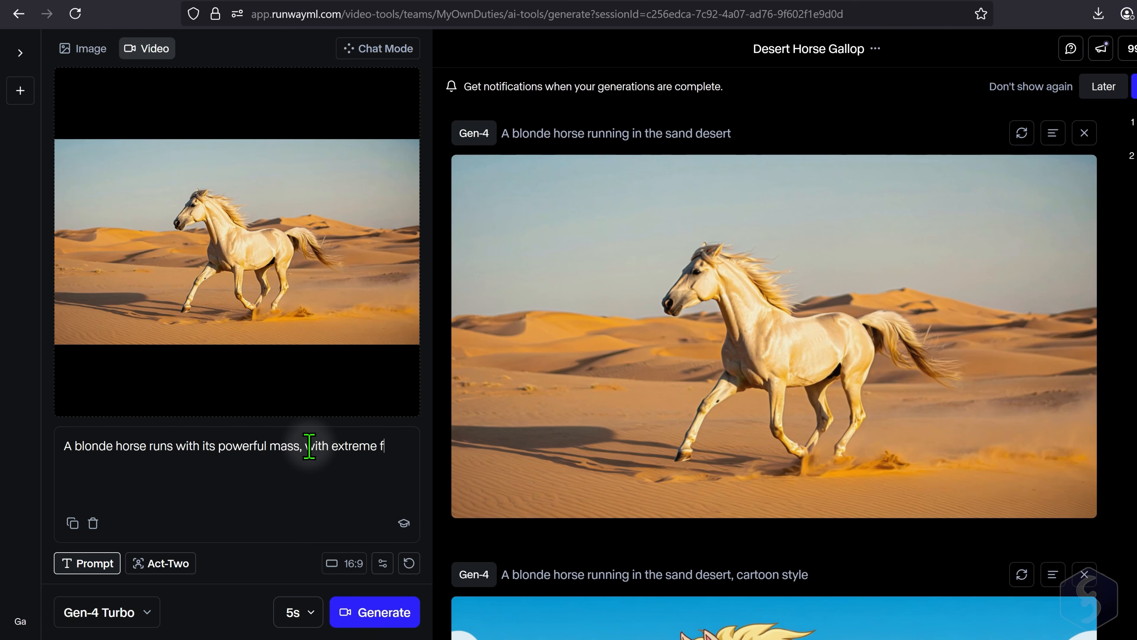
text(reedom)
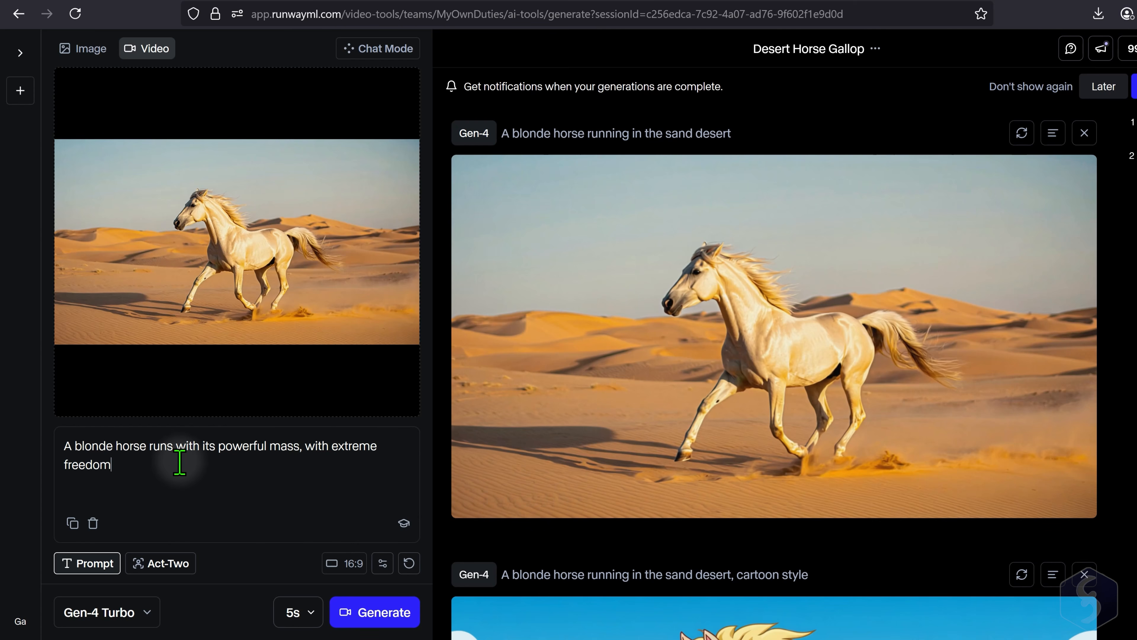
text(. Camera tracks the horse while its runs.)
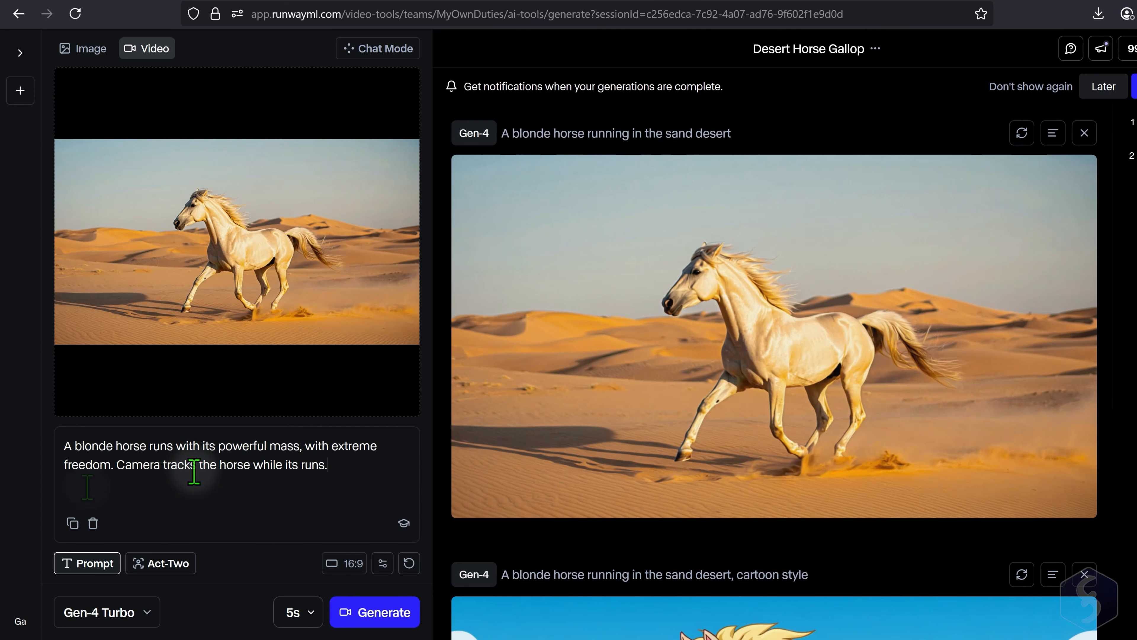
drag(124, 465, 356, 469)
click(363, 469)
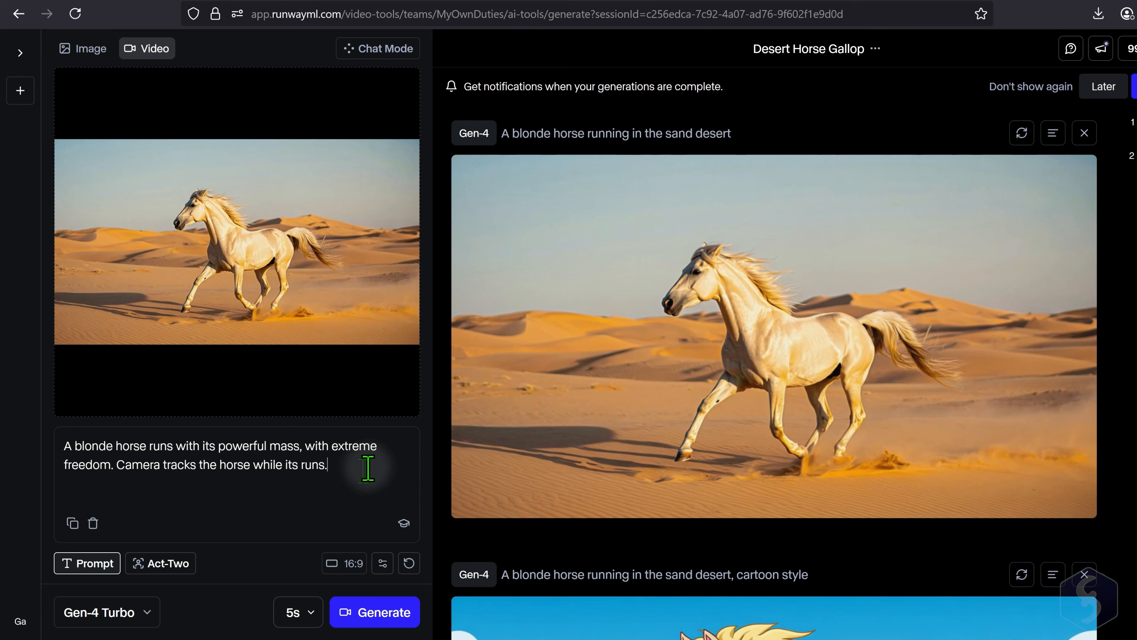
- Add "The desert remains static, only sand dust rises up behind the movement." to the video prompt
text(The desert remains stati)
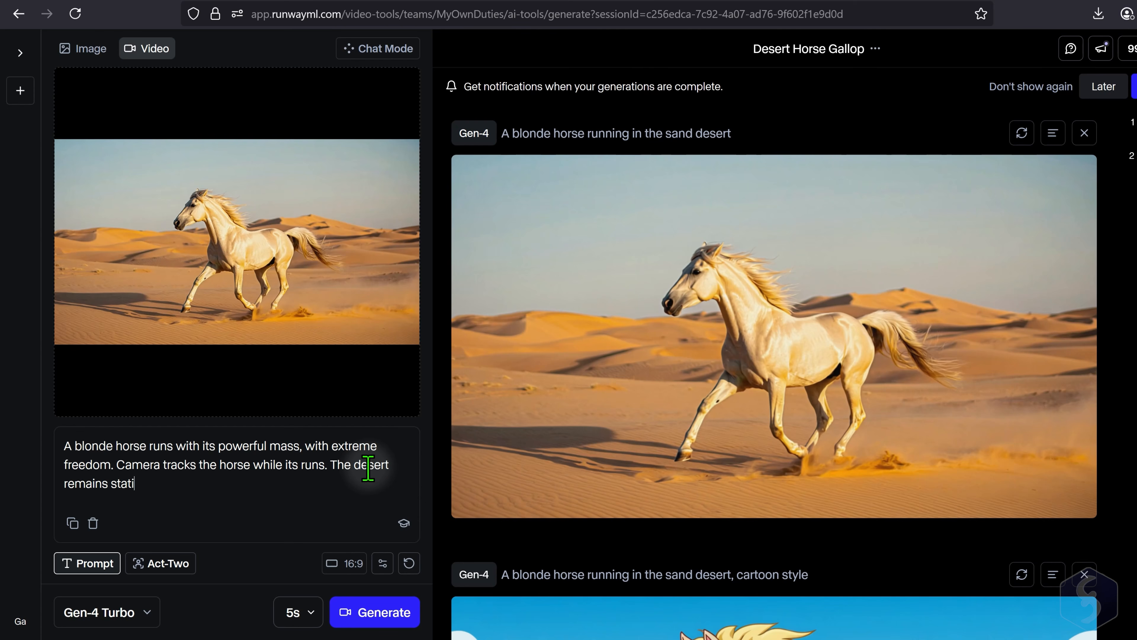
text(c)
click(153, 477)
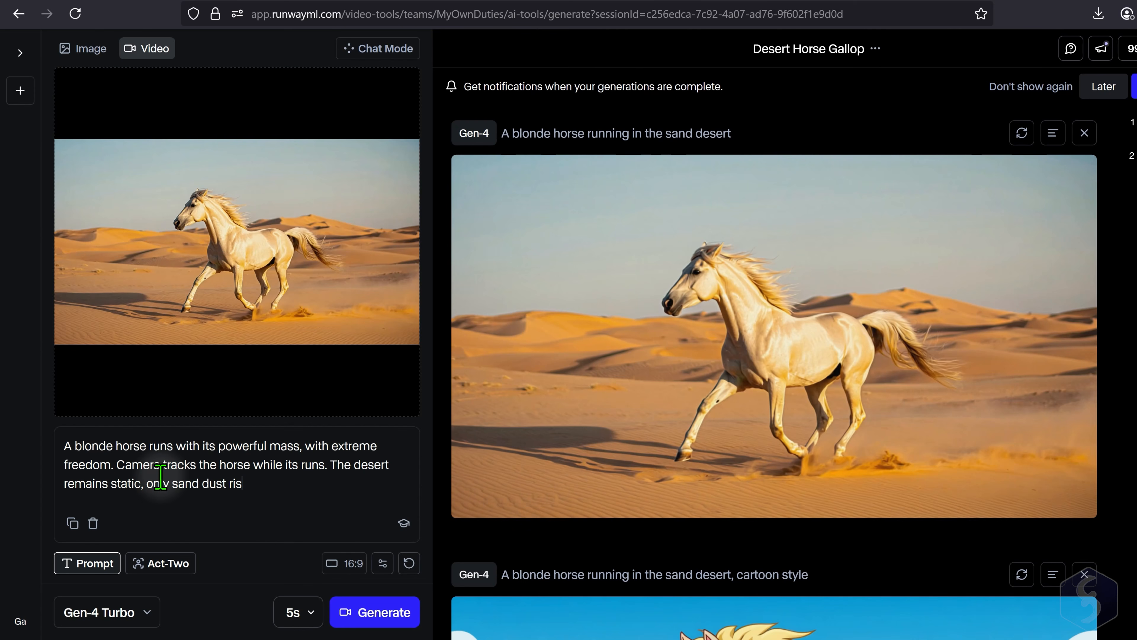
text(.)
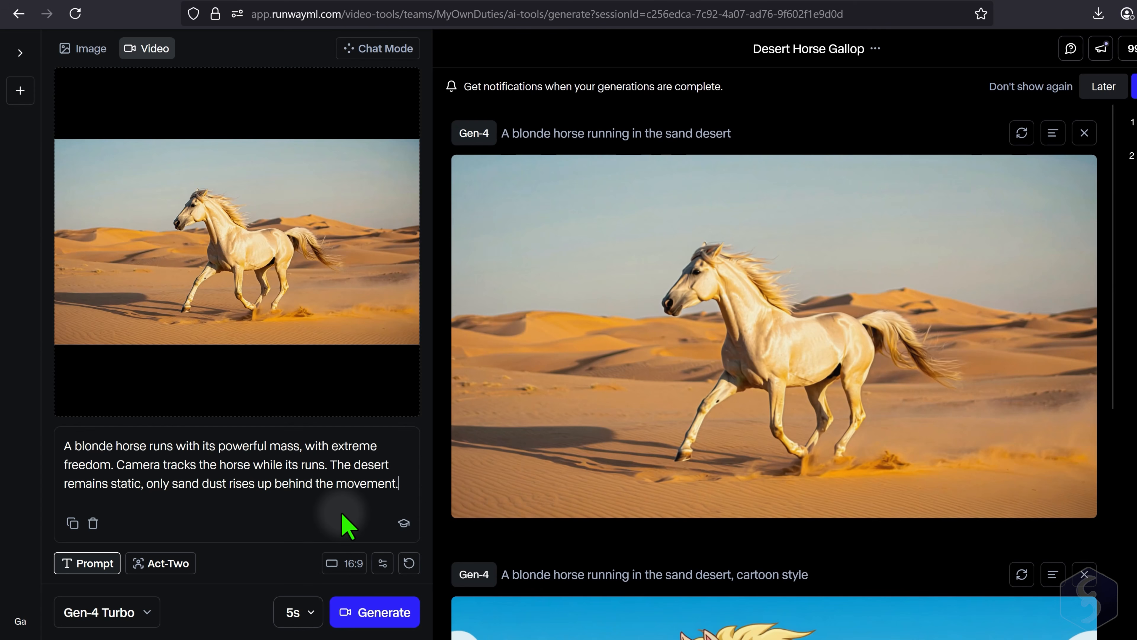
- Finish the video prompt with "Realistic cinematic style."
click(405, 486)
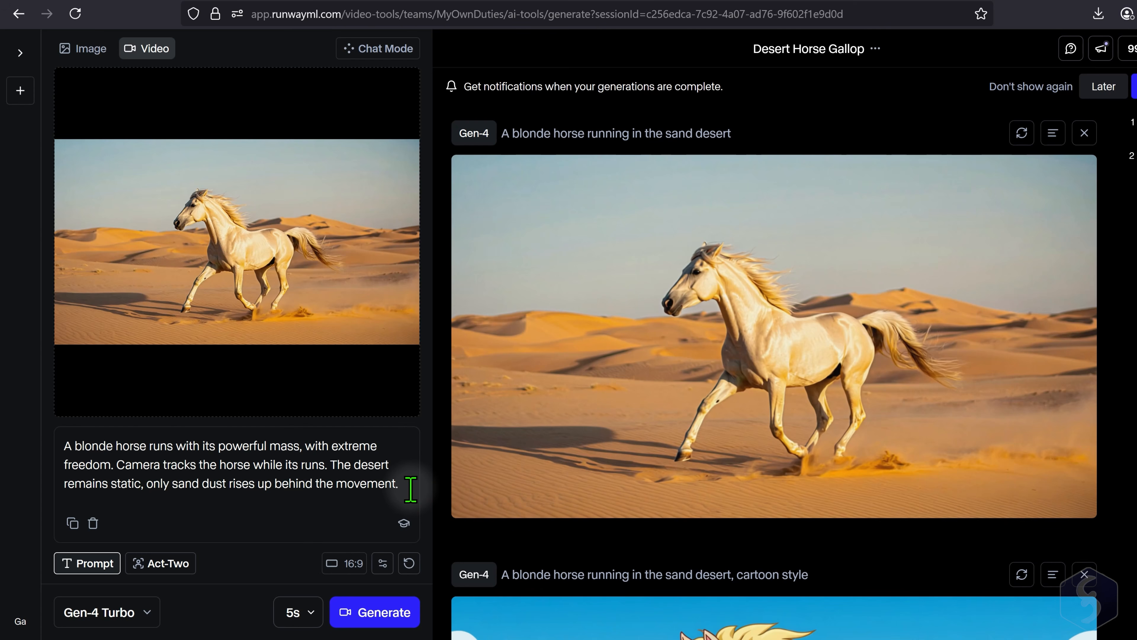
click(410, 489)
text(Realistic cinematic style.)
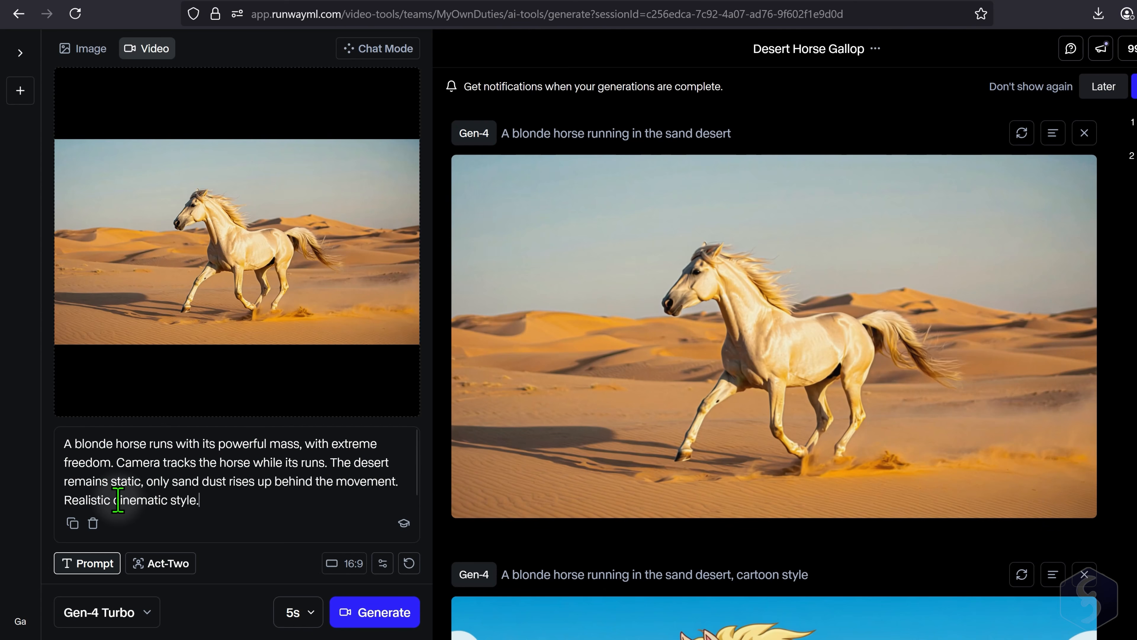
drag(113, 500, 202, 501)
click(225, 502)
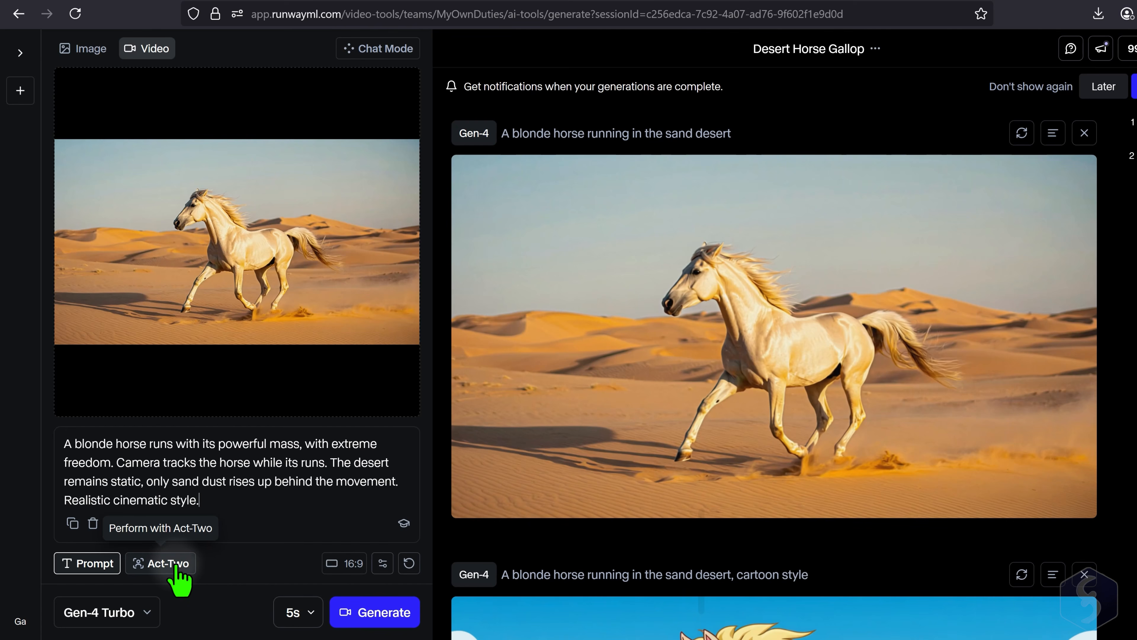
- Try the 4:3 option in the video's aspect ratio settings without applying the crop
click(352, 571)
click(351, 445)
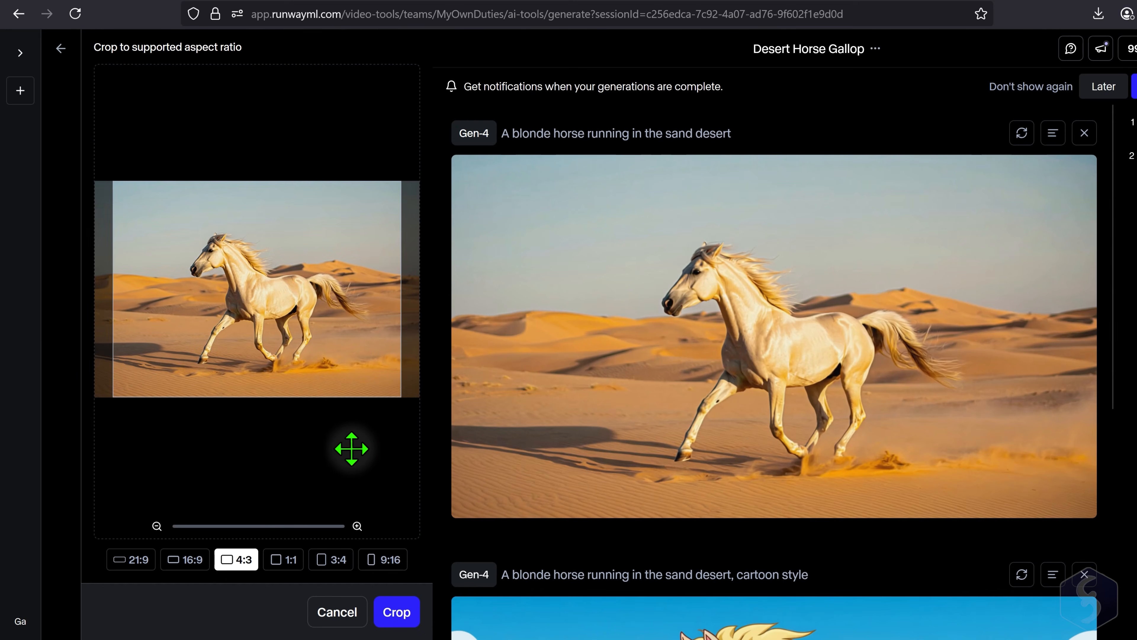
click(226, 560)
- Set the video duration to 5 seconds and generate the video
click(309, 613)
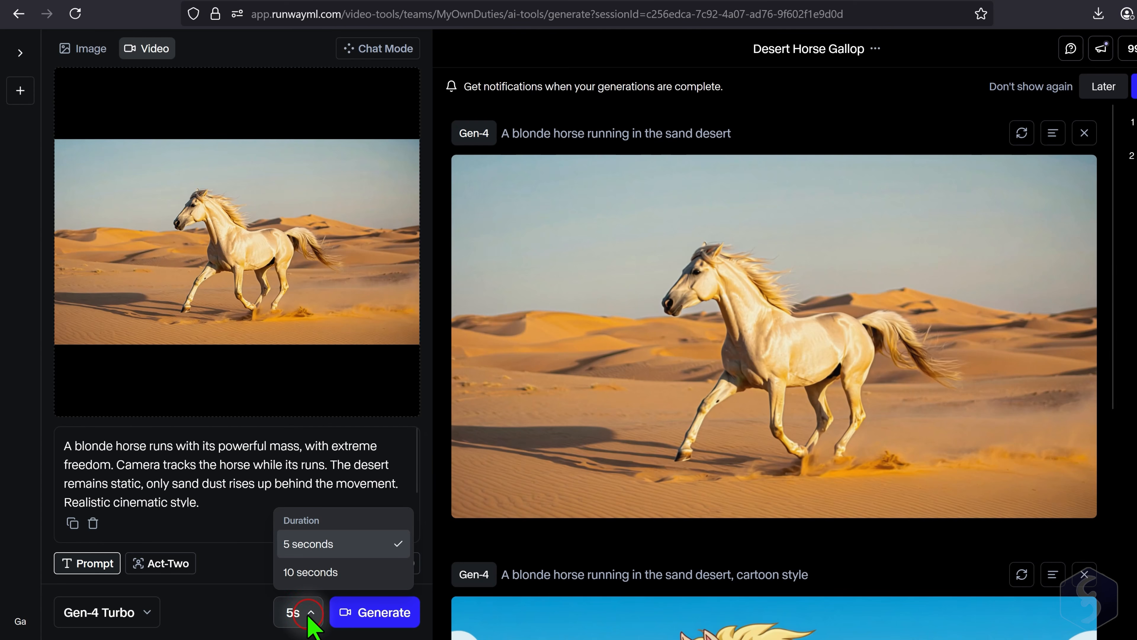
click(308, 545)
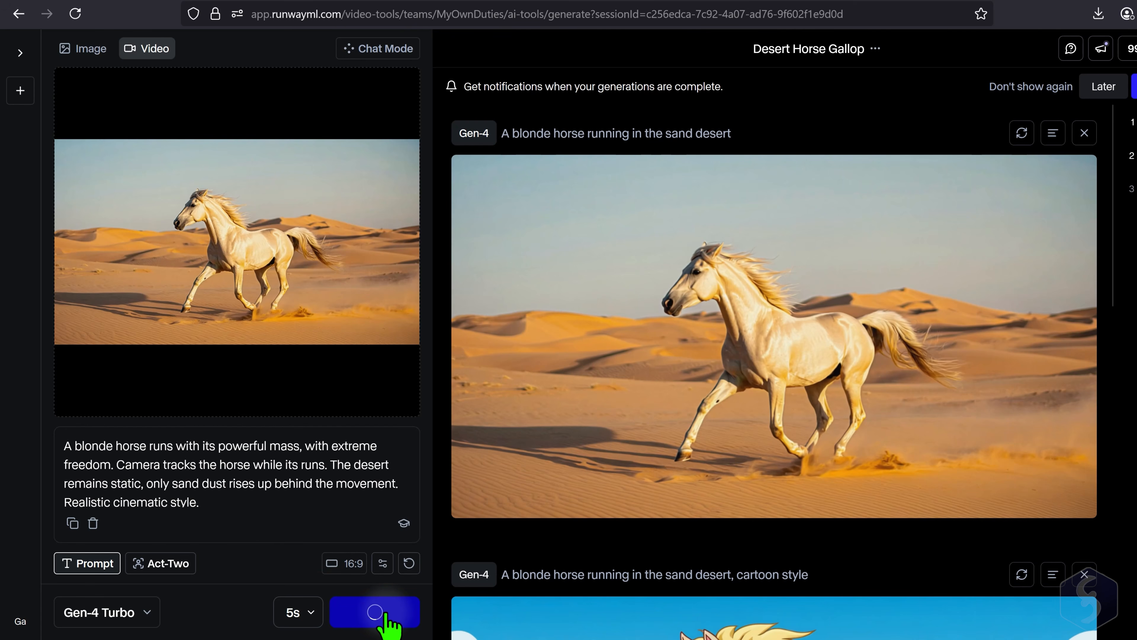
click(374, 612)
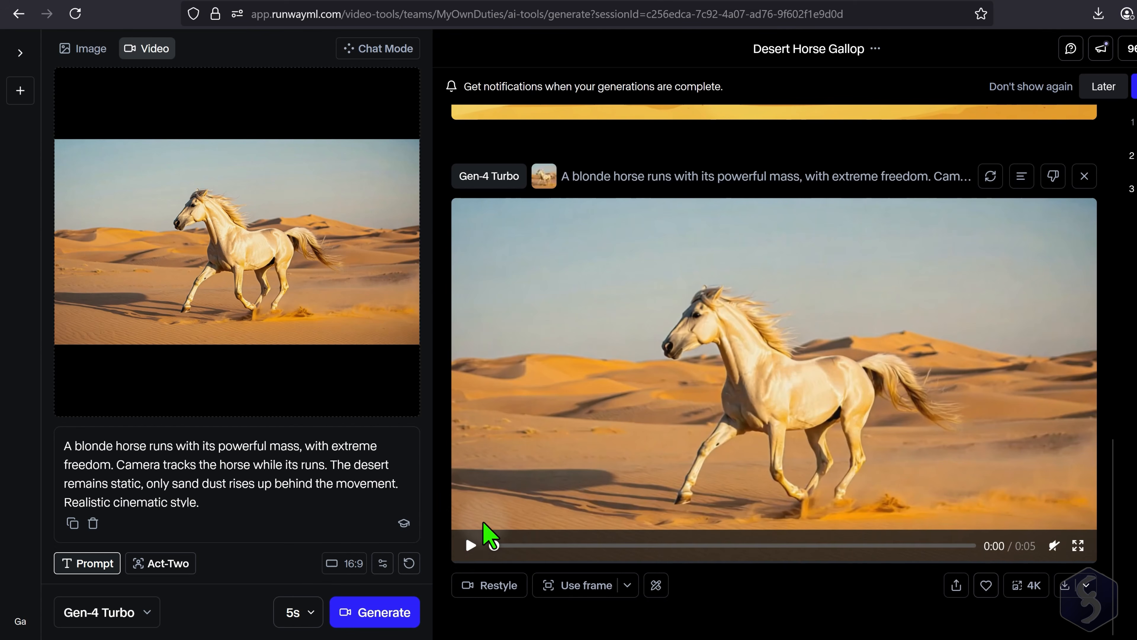
- Play the generated horse video and review the model and prompt shown above it
click(470, 545)
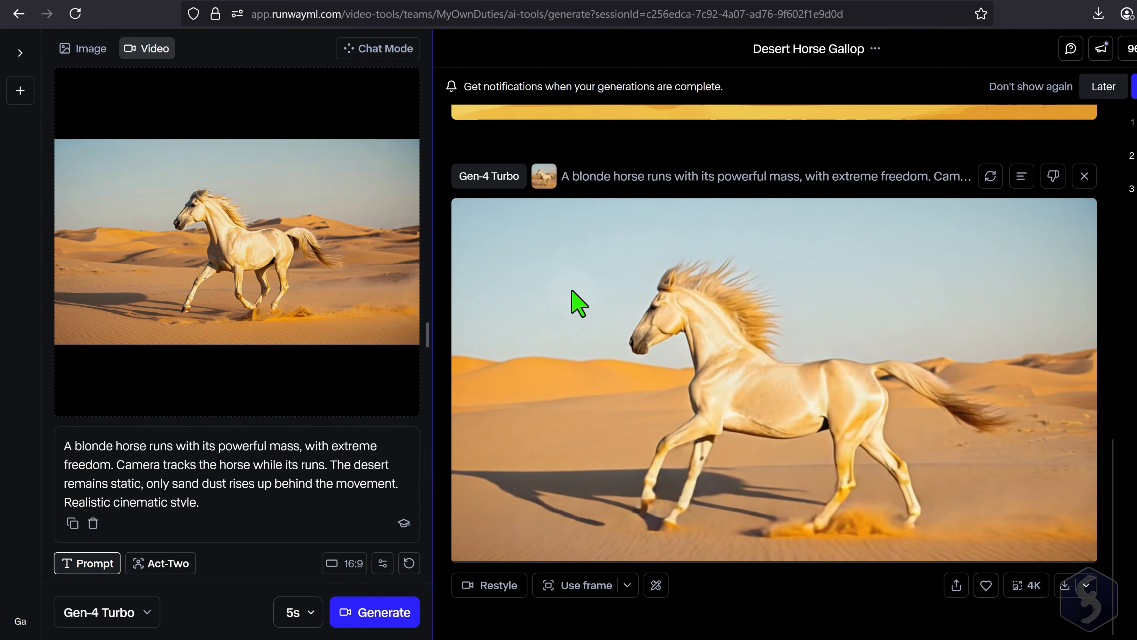
drag(571, 176, 959, 175)
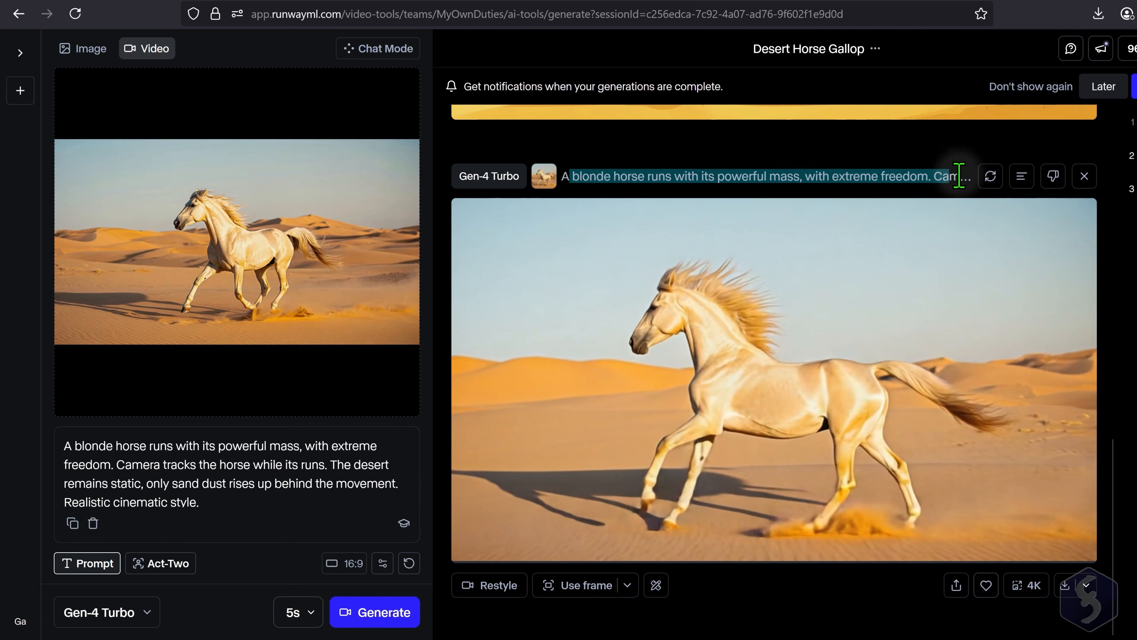
click(619, 162)
drag(468, 175, 985, 178)
click(1026, 184)
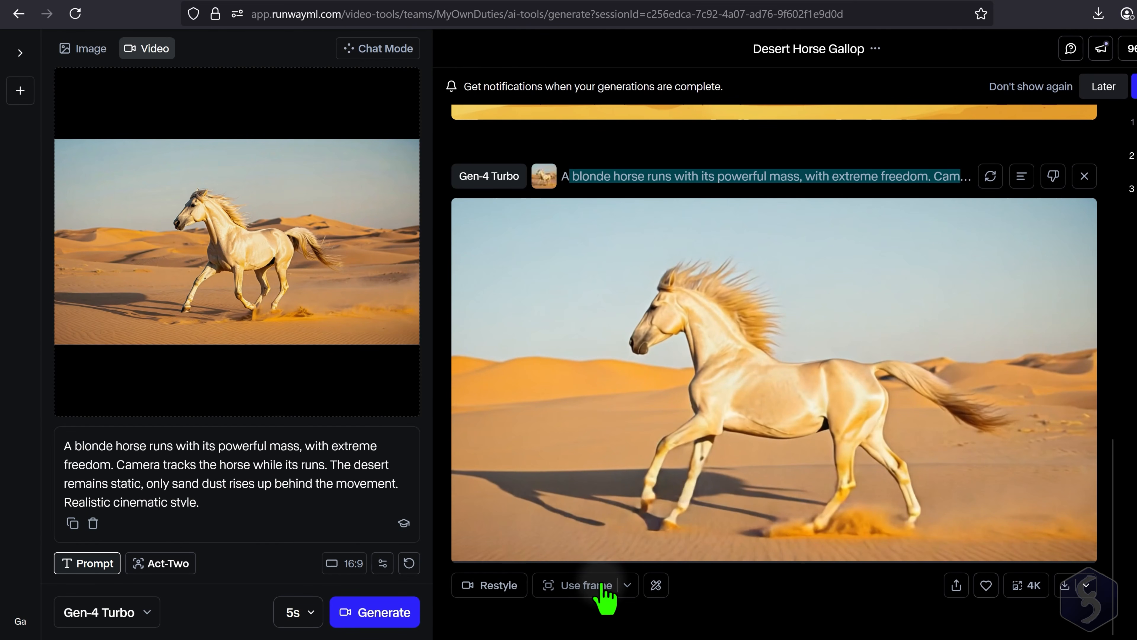
- Check the frame reuse options and download the generated horse video
click(628, 587)
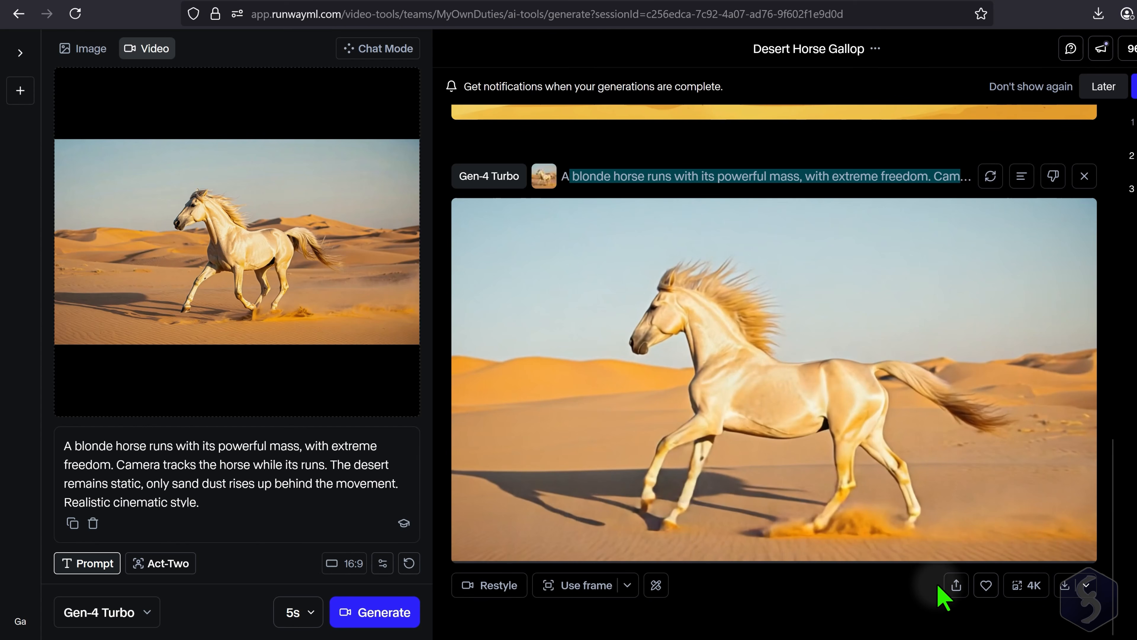
click(1066, 585)
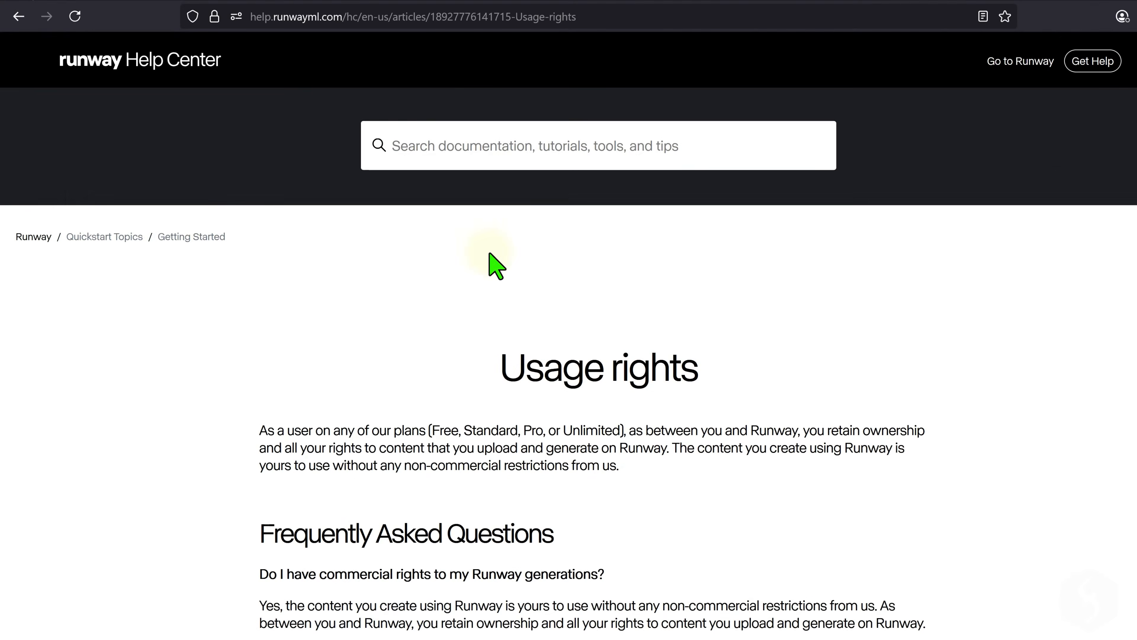
- Switch to the Runway Help Center and read the articles on usage rights and how credits work
scroll(490, 265, down, 2)
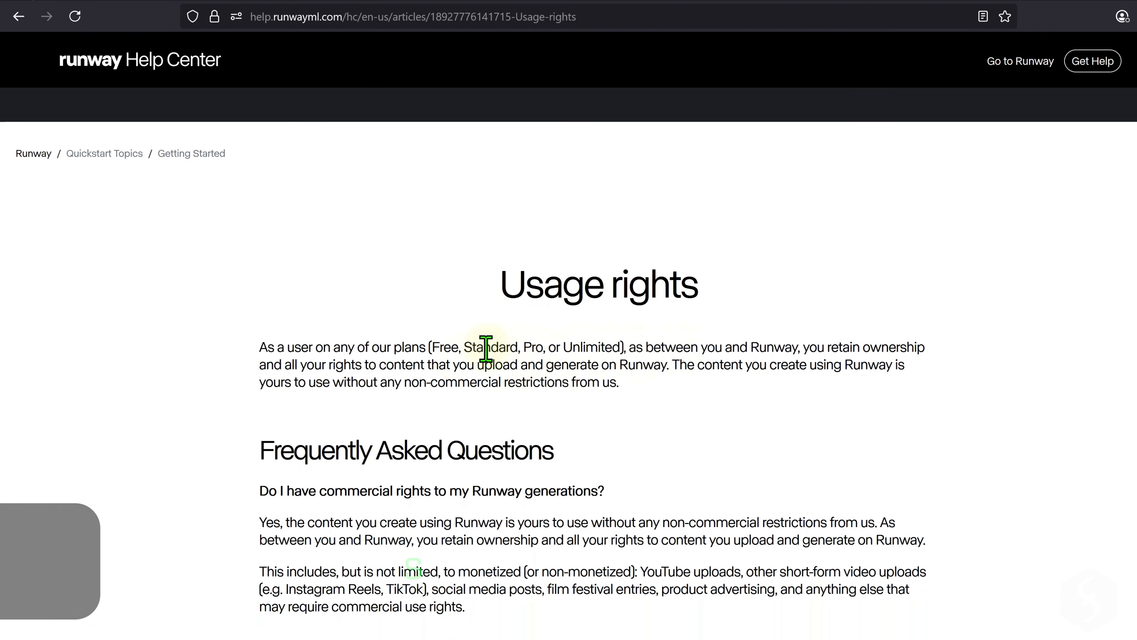
drag(484, 347, 681, 383)
click(681, 383)
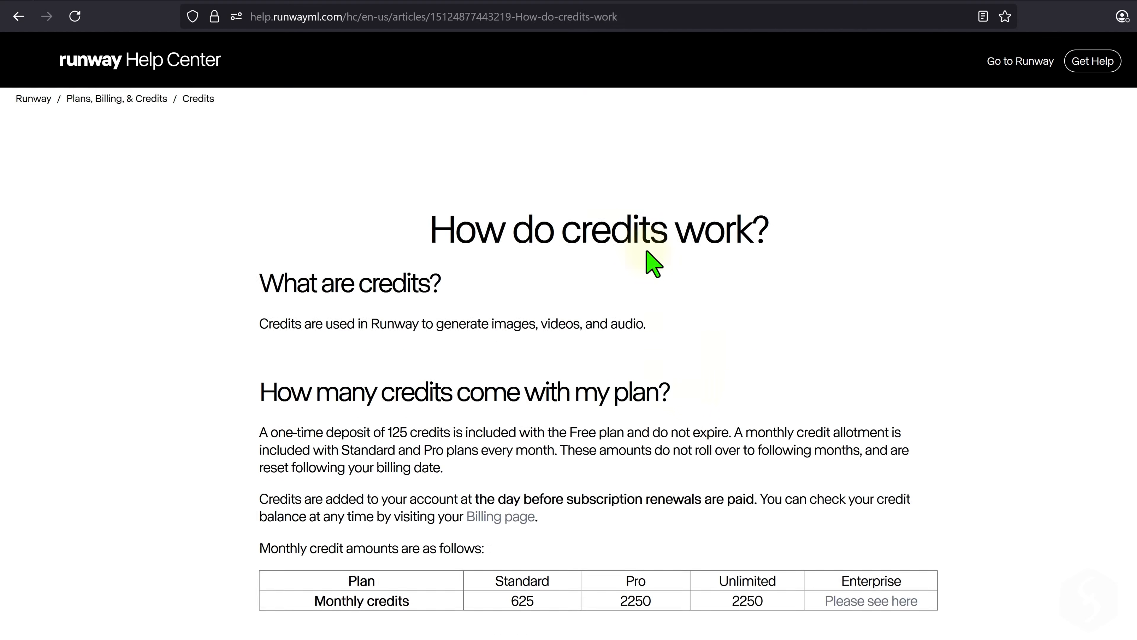
scroll(648, 262, down, 3)
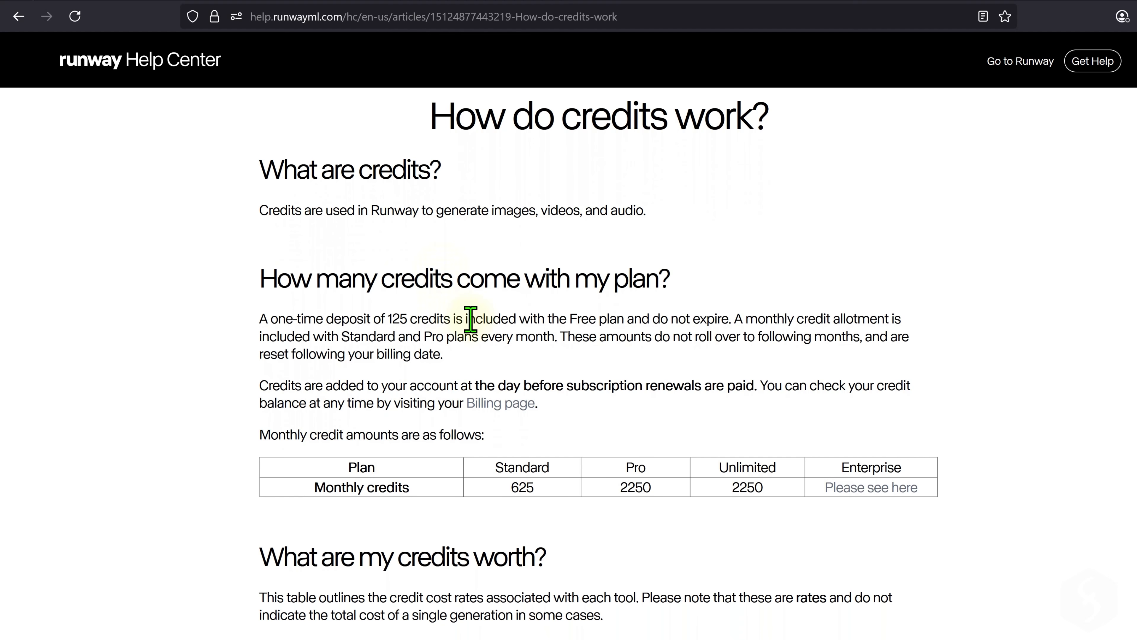
- Examine the table of credit costs per tool and the monthly credits included in each plan
scroll(750, 383, down, 6)
scroll(732, 349, down, 2)
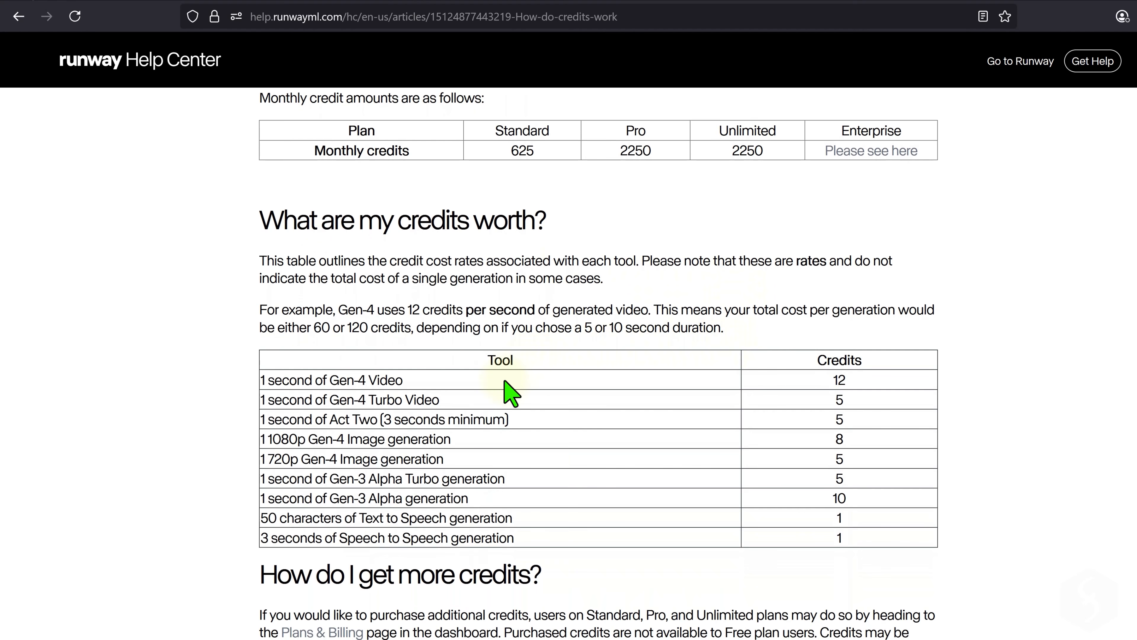
drag(419, 382, 856, 529)
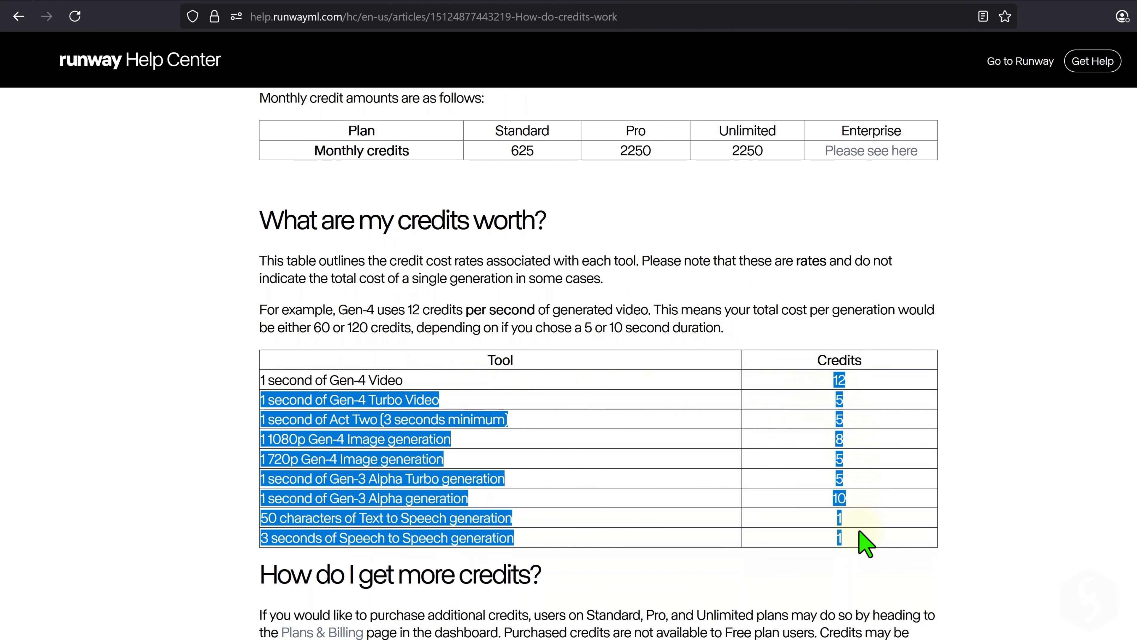
click(853, 510)
drag(711, 379, 849, 528)
click(847, 526)
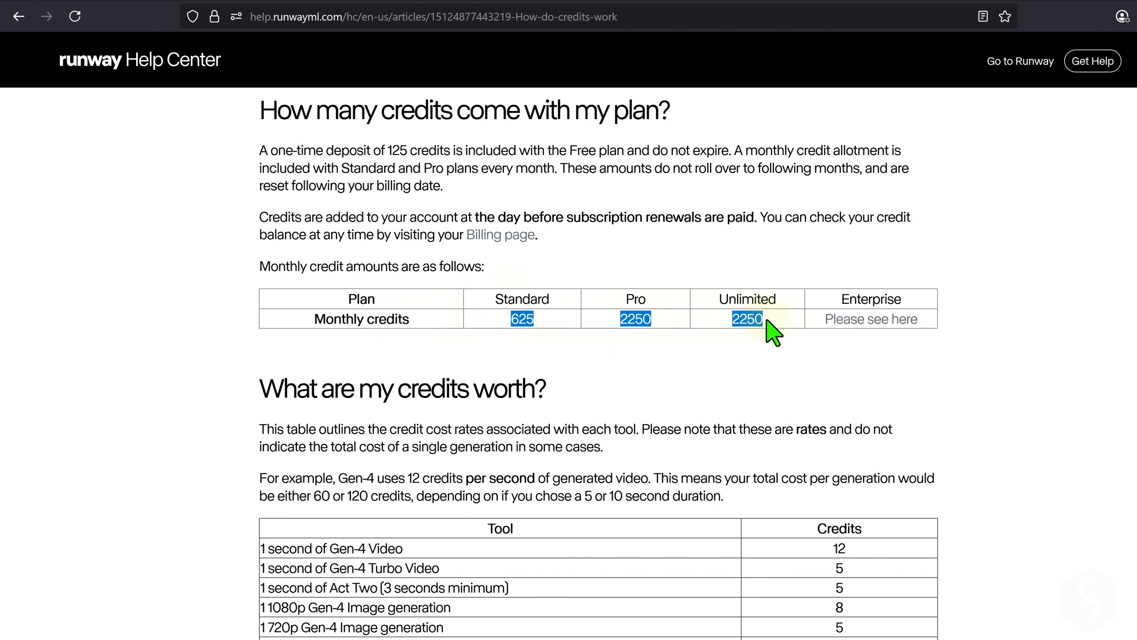
click(528, 322)
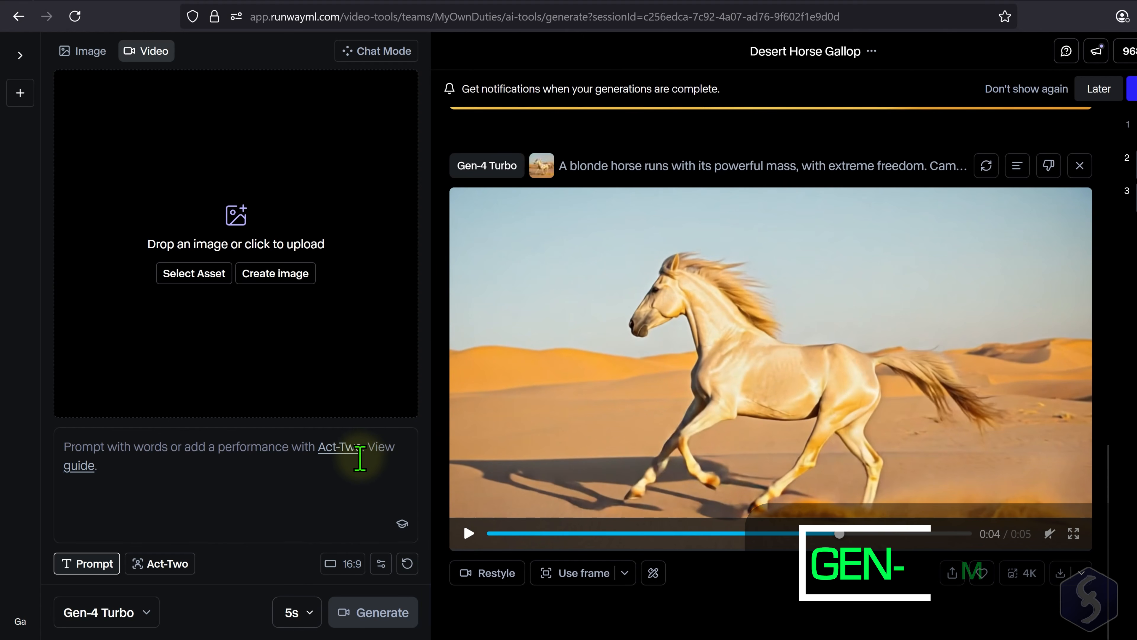
- Select Gen-4 and prompt: "An horse comes to the woman gently from the back, while the woman is walking in the desert. Camera follows the scene."
click(142, 612)
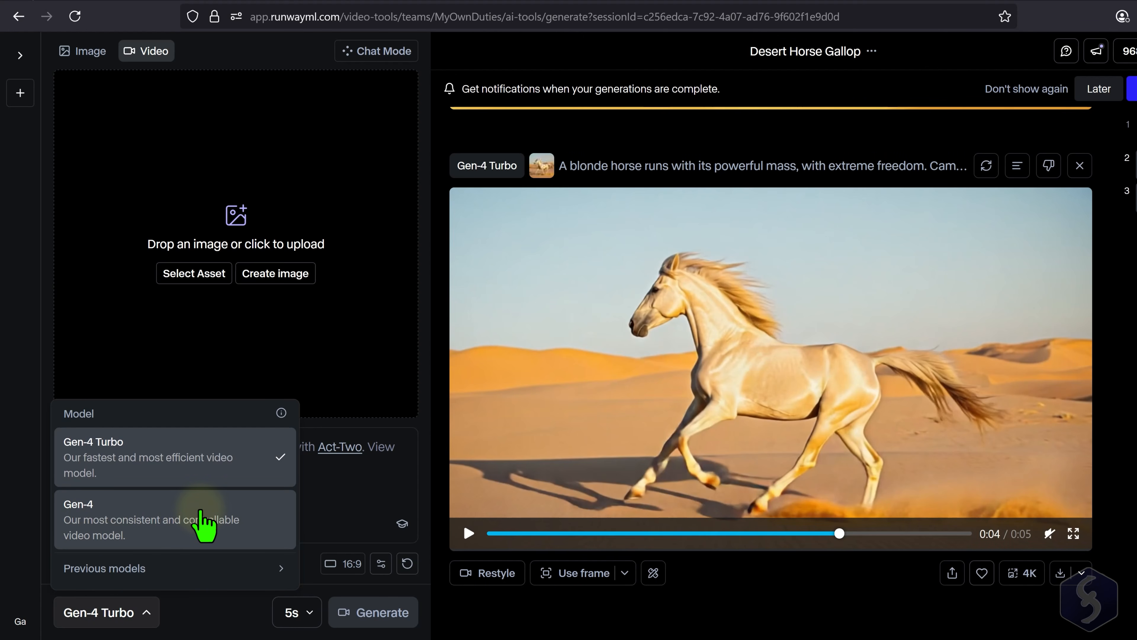
click(201, 525)
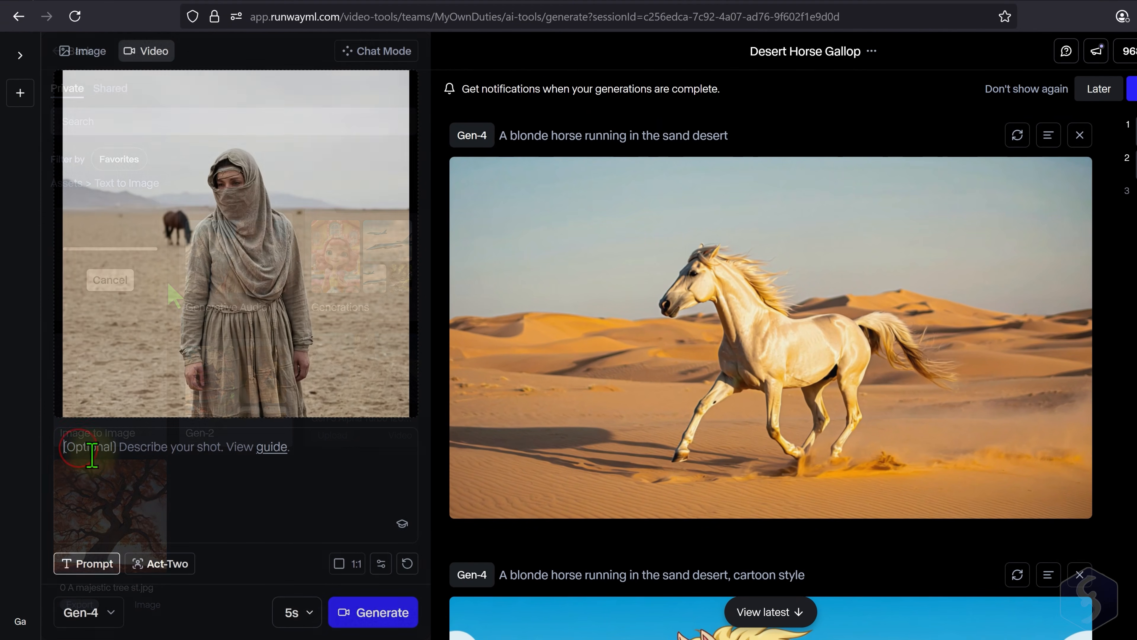
text(comes to the woman gently from the back, while the woman is)
click(126, 461)
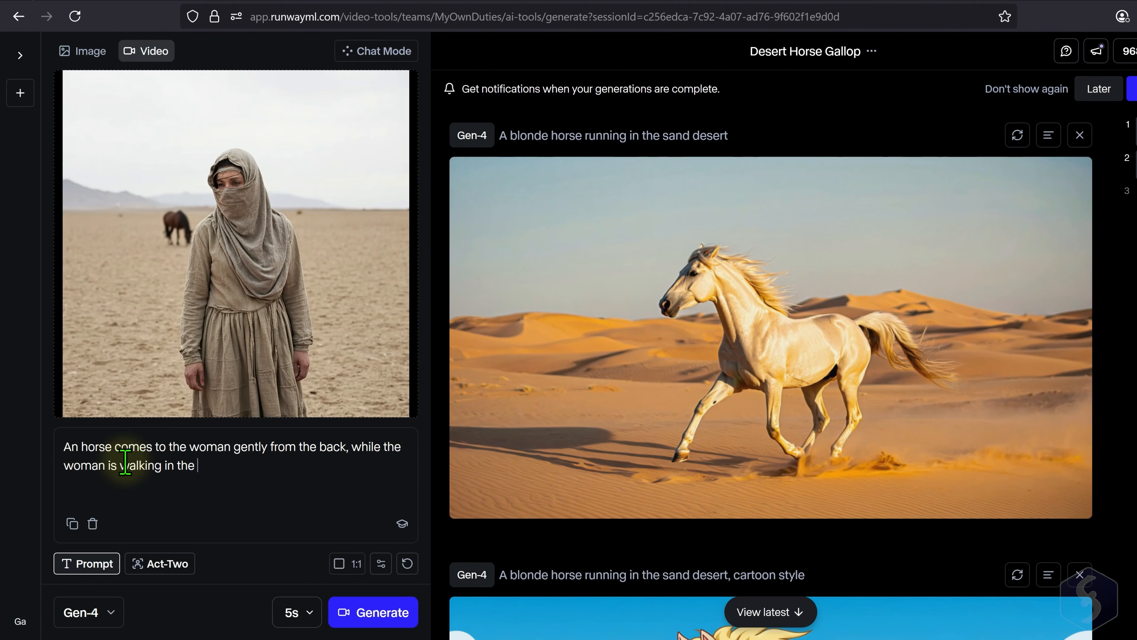
text(ollows the scene.)
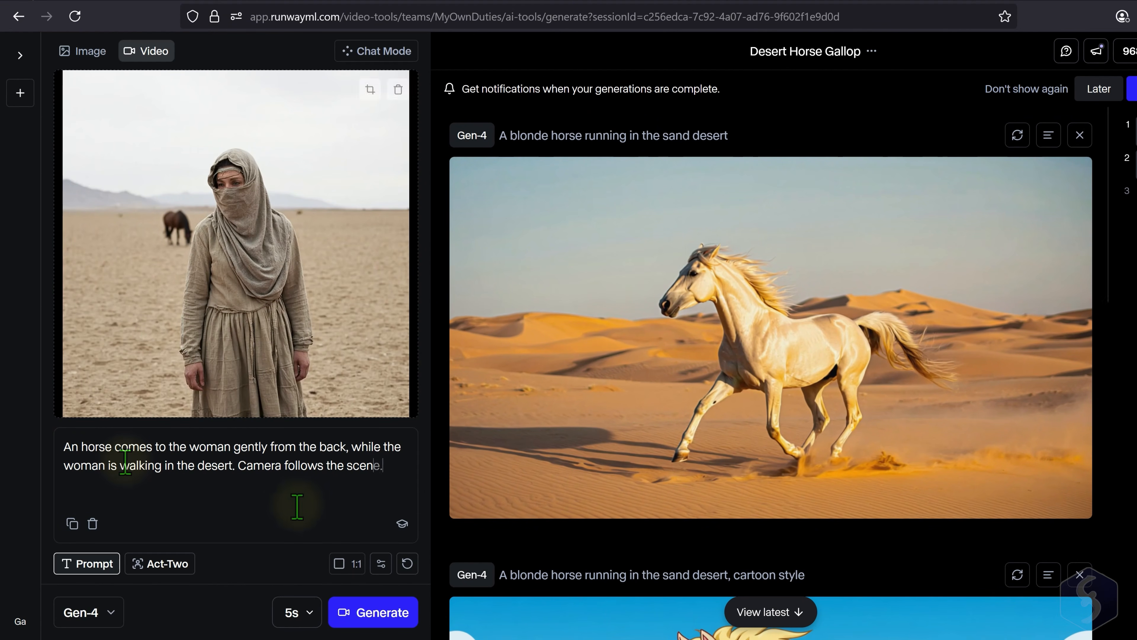
- Check the aspect ratio and duration options, keep 1:1 and 5 seconds, and generate the desert woman video
click(349, 565)
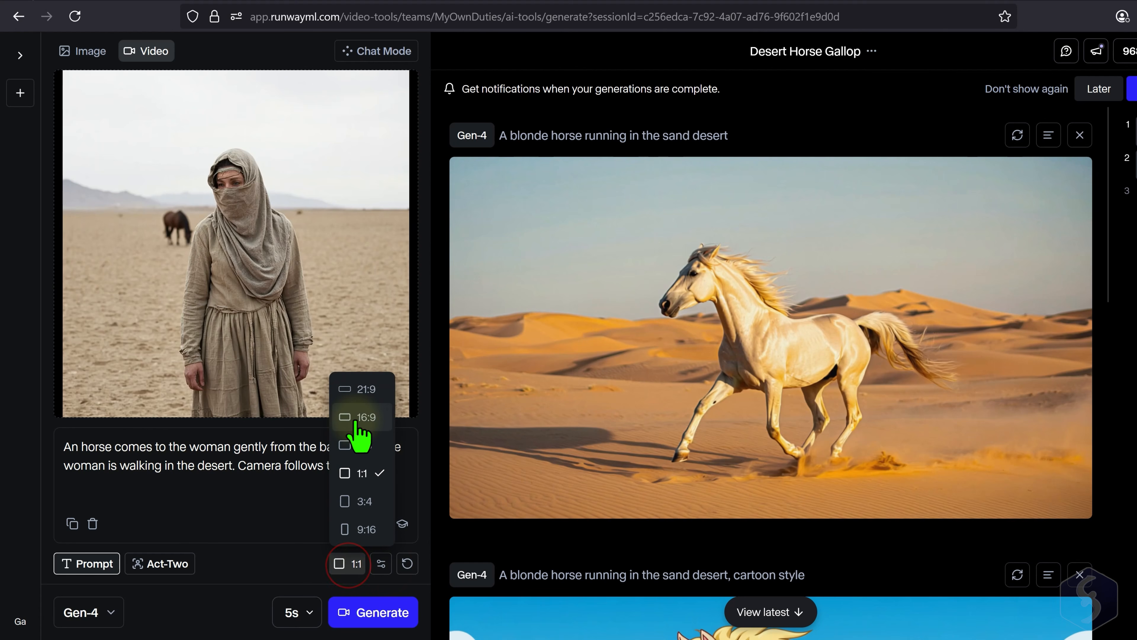
click(304, 511)
click(309, 612)
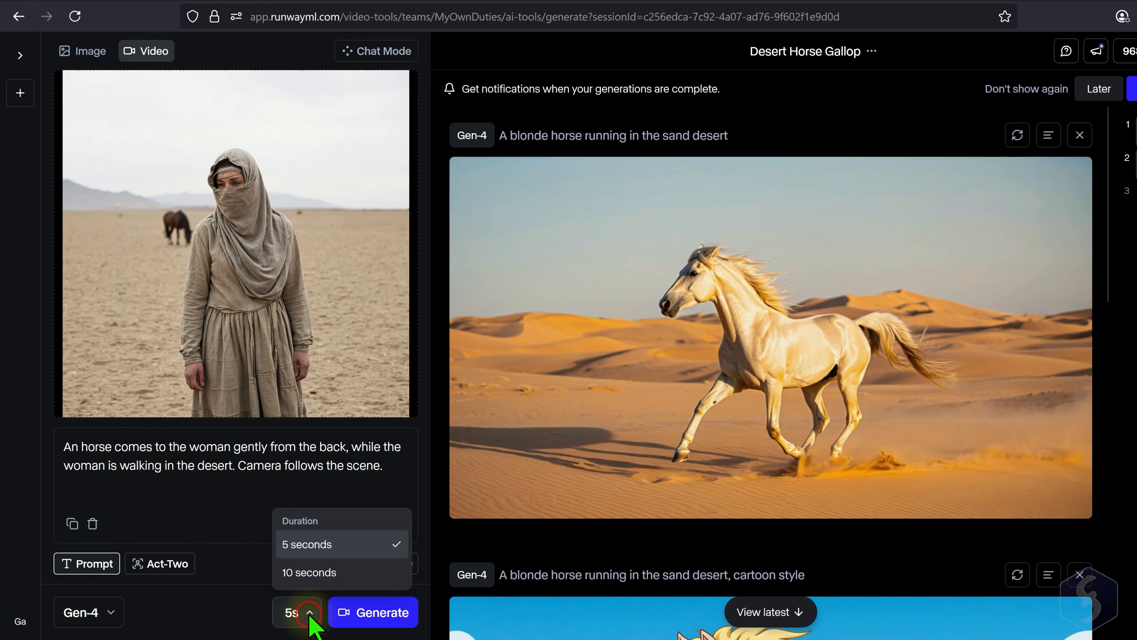
click(240, 546)
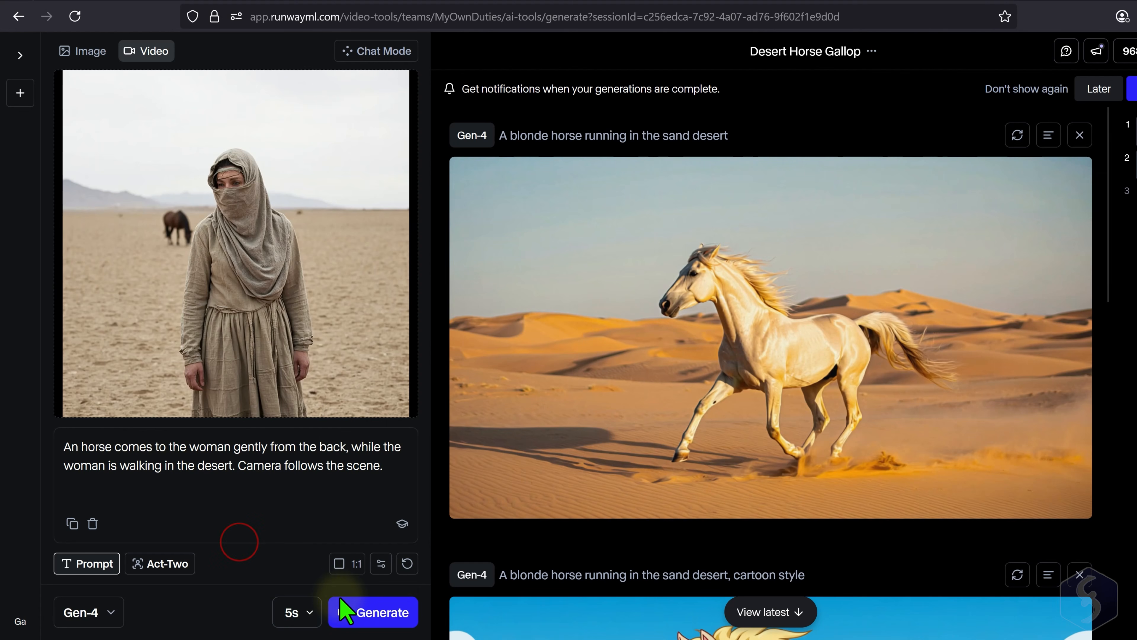
click(389, 613)
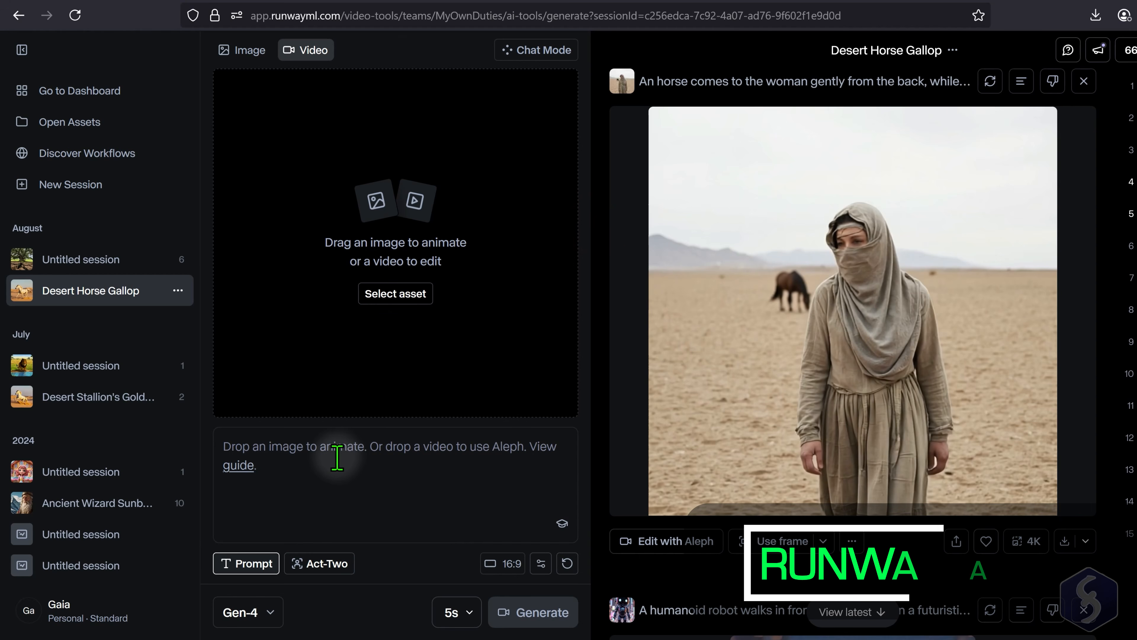
- Check the duration choices, keeping 5 seconds, and look through the Chat Mode conversation before returning to Tool Mode
click(477, 619)
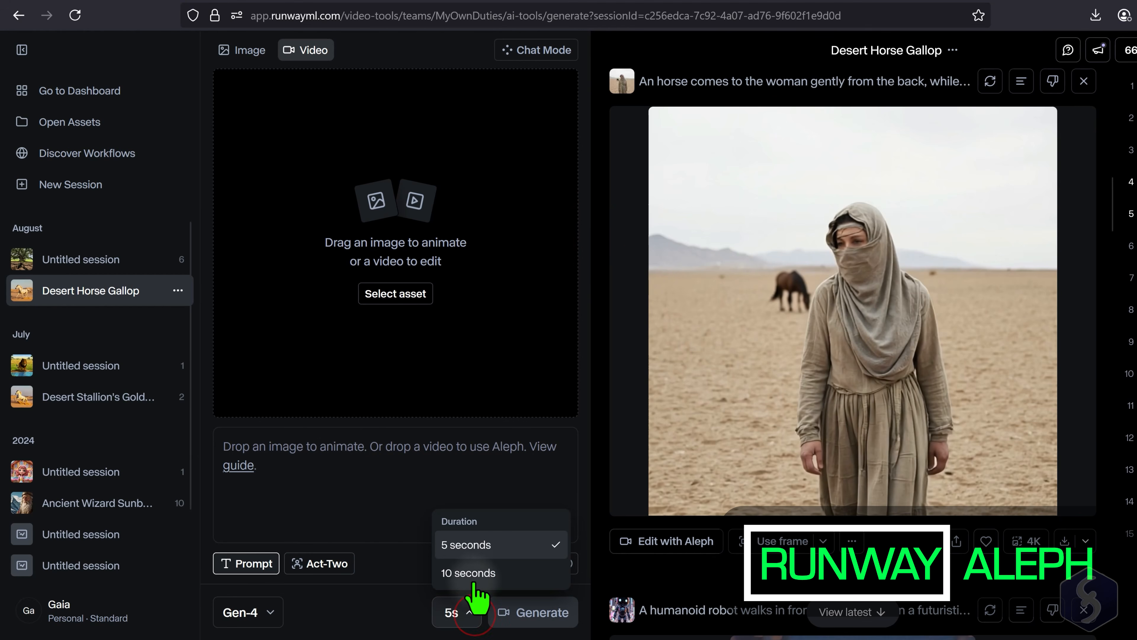
click(511, 550)
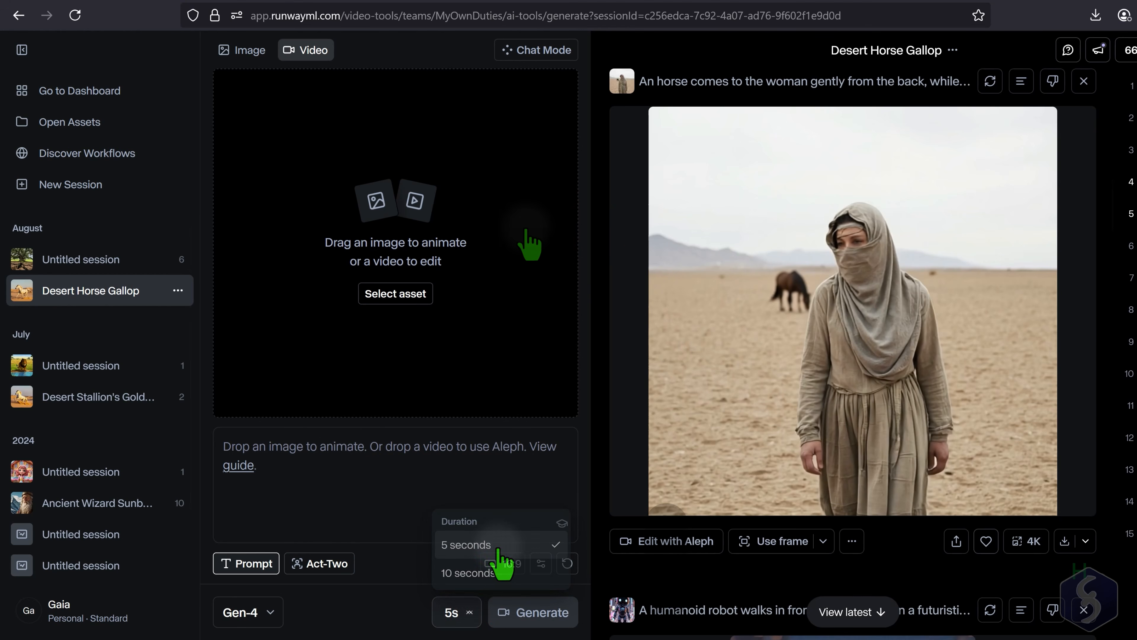
click(550, 50)
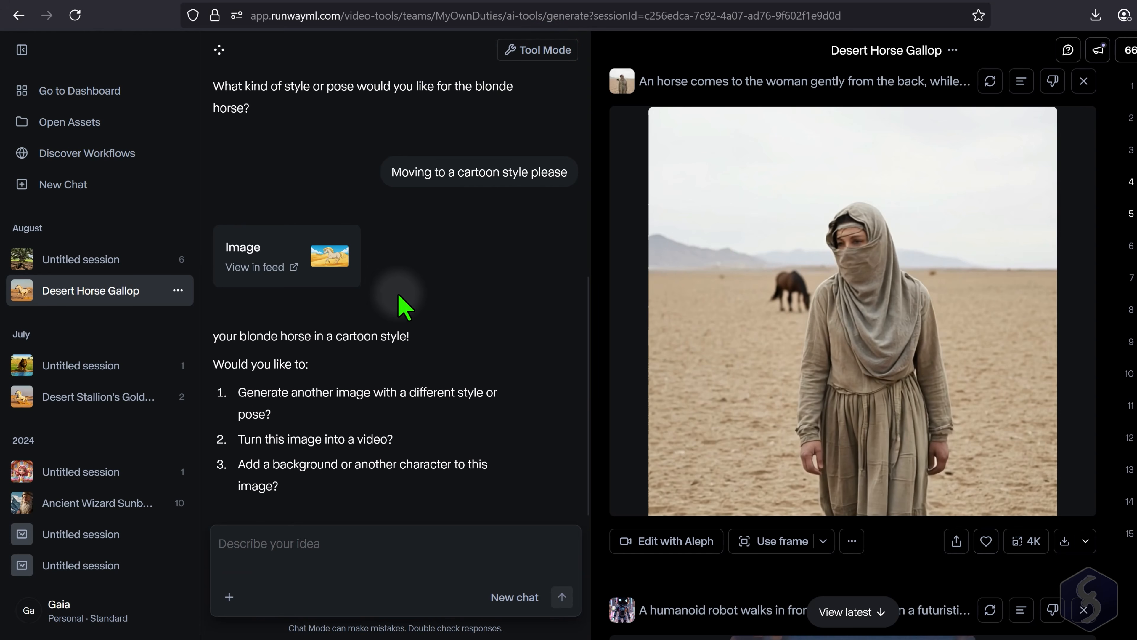
scroll(318, 493, up, 3)
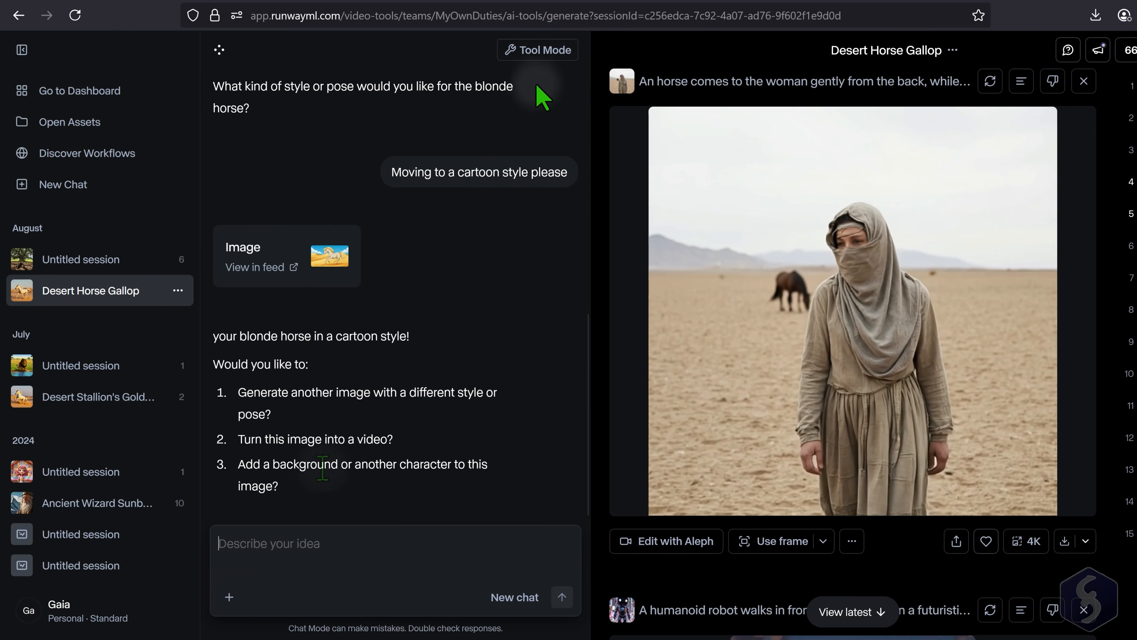
click(556, 50)
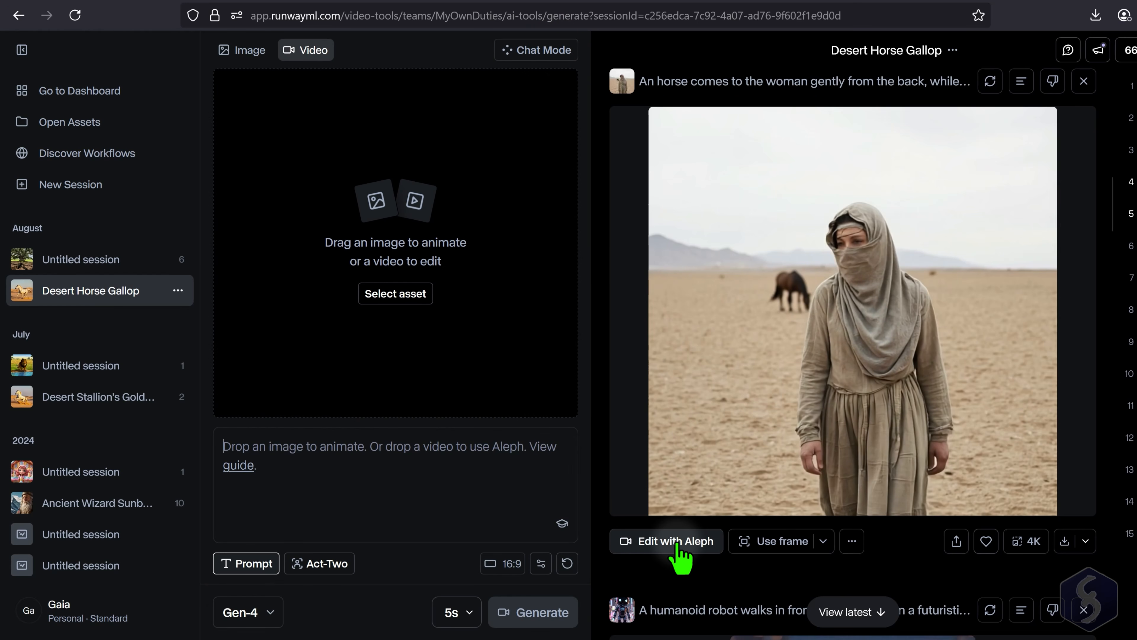
- Open the desert woman video for editing with Aleph and enter the prompt "Change the horse to a fire horse approaching."
click(666, 537)
click(304, 490)
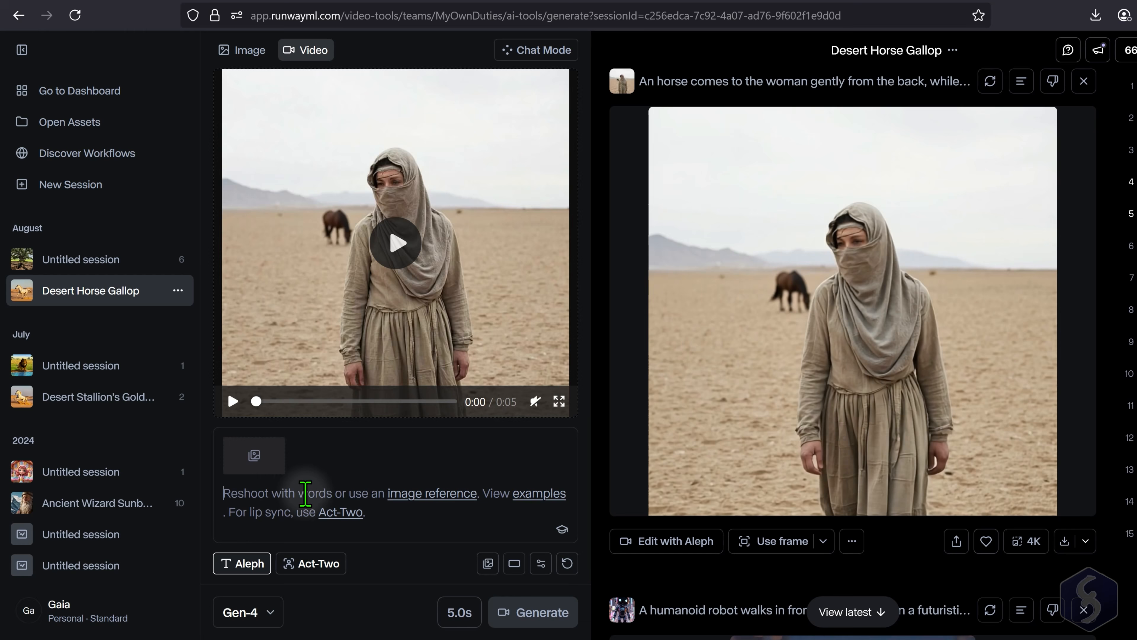
text(Change the horse to a fire horse approaching.)
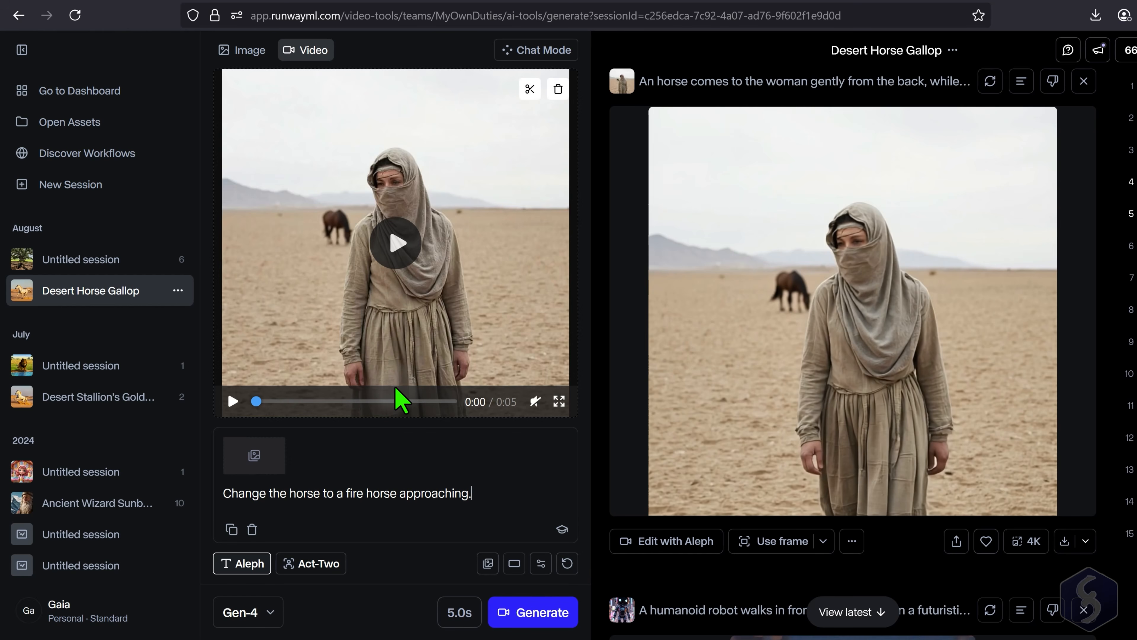
- Try the alternative Aleph prompts "Add another horse on the right." and "Remove the horse on the background"
text(dd an)
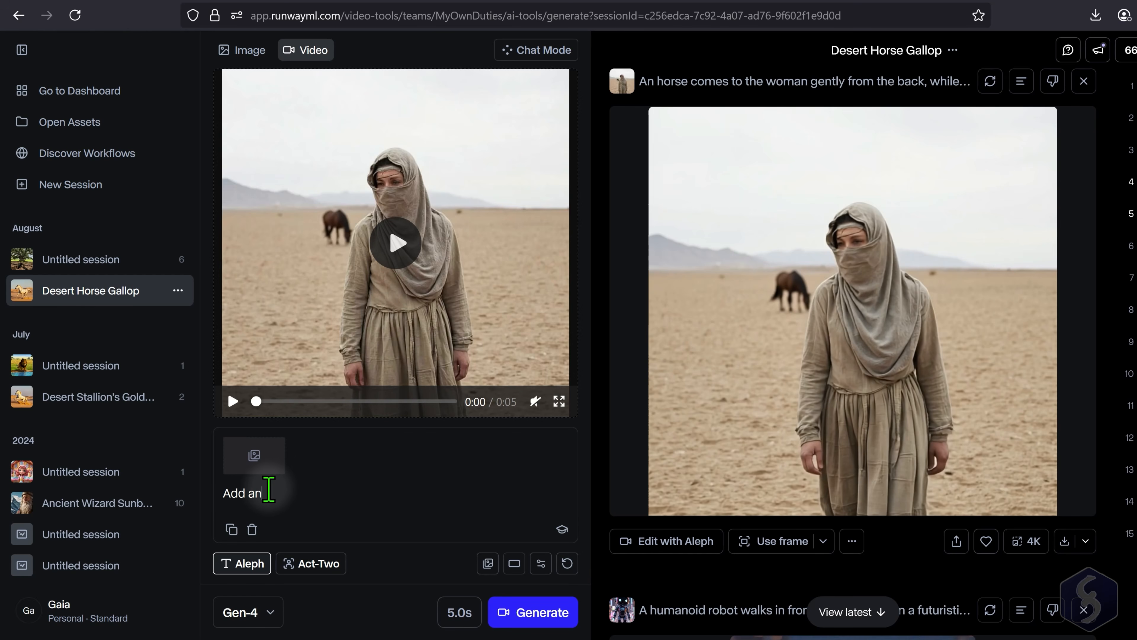
text(other horse on the right.)
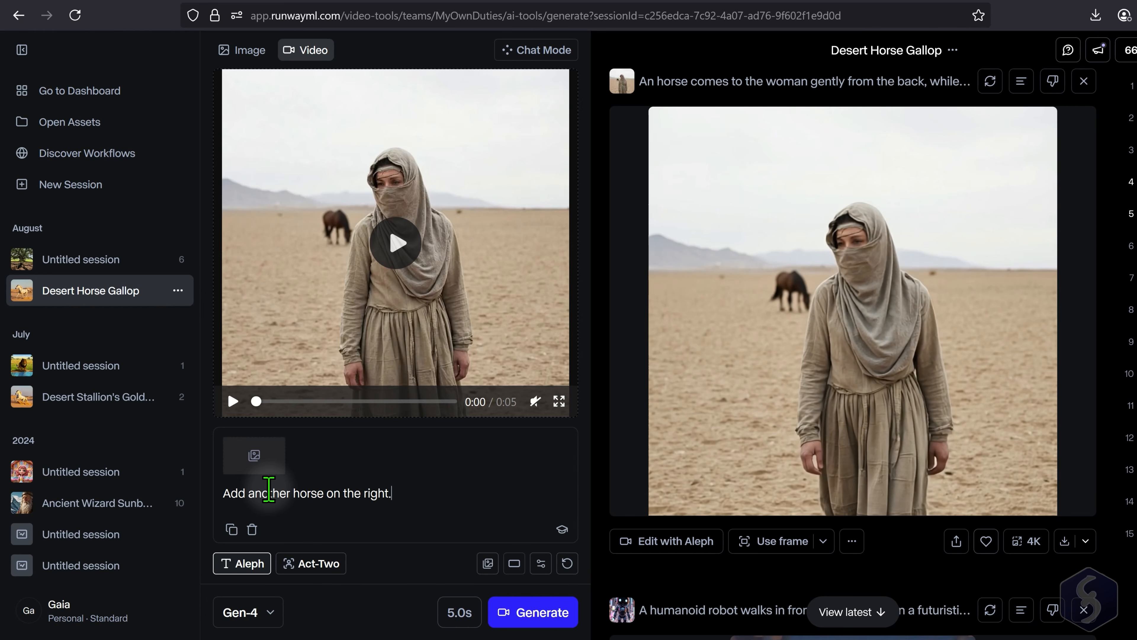
drag(416, 495, 179, 497)
text(Remove the horse on the background)
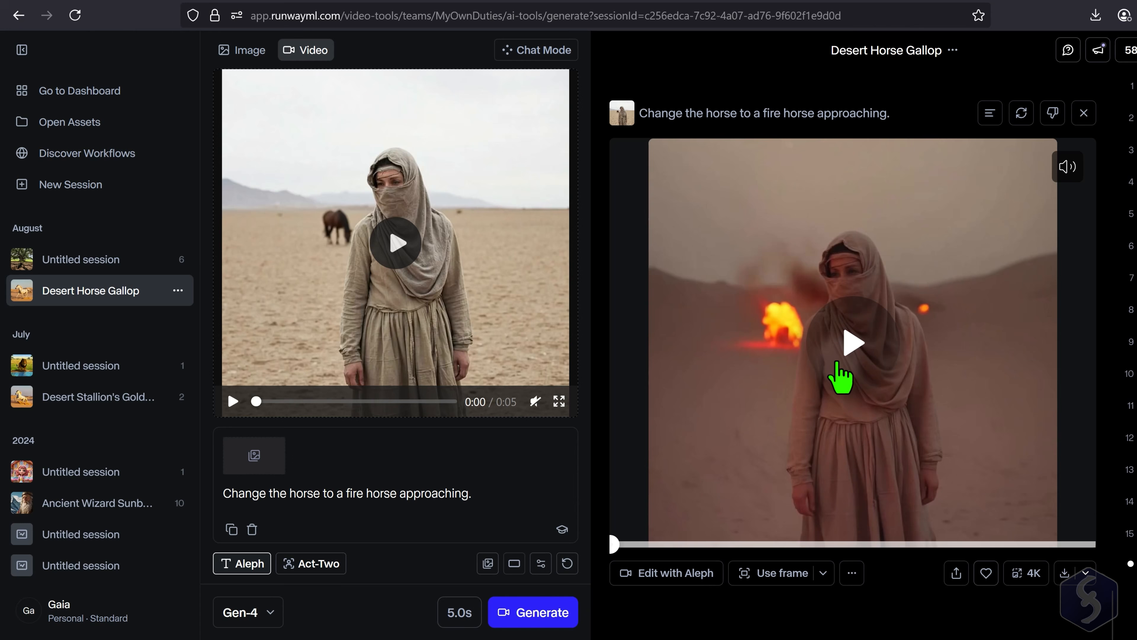
- Play the fire horse video and revise the prompt to "Change the horse to a blue fire horse approaching."
click(854, 343)
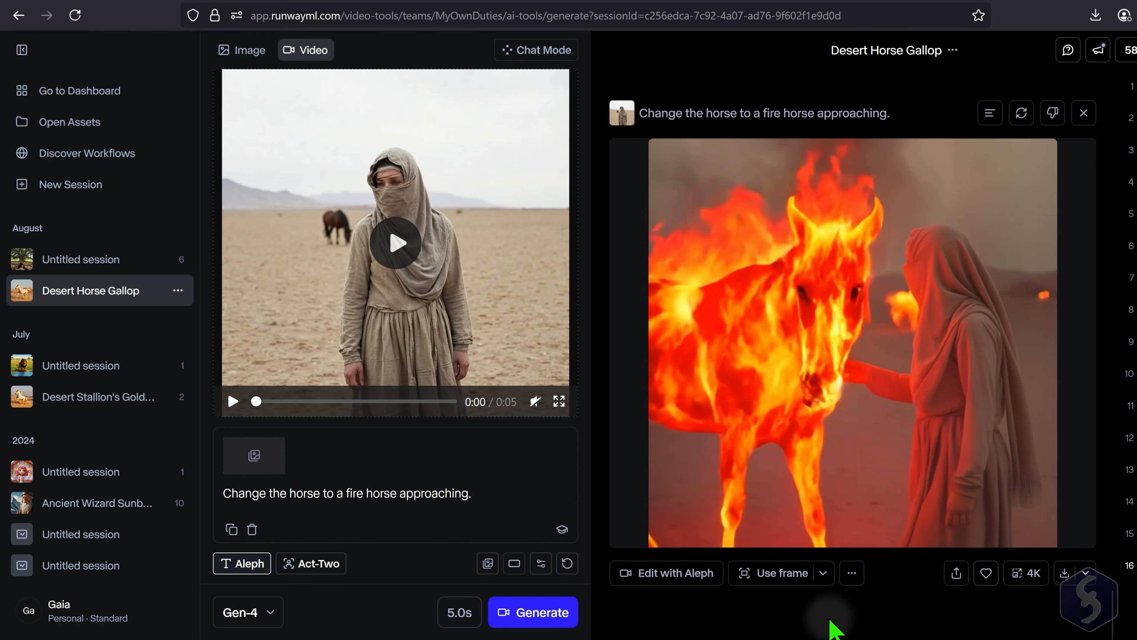
double_click(358, 493)
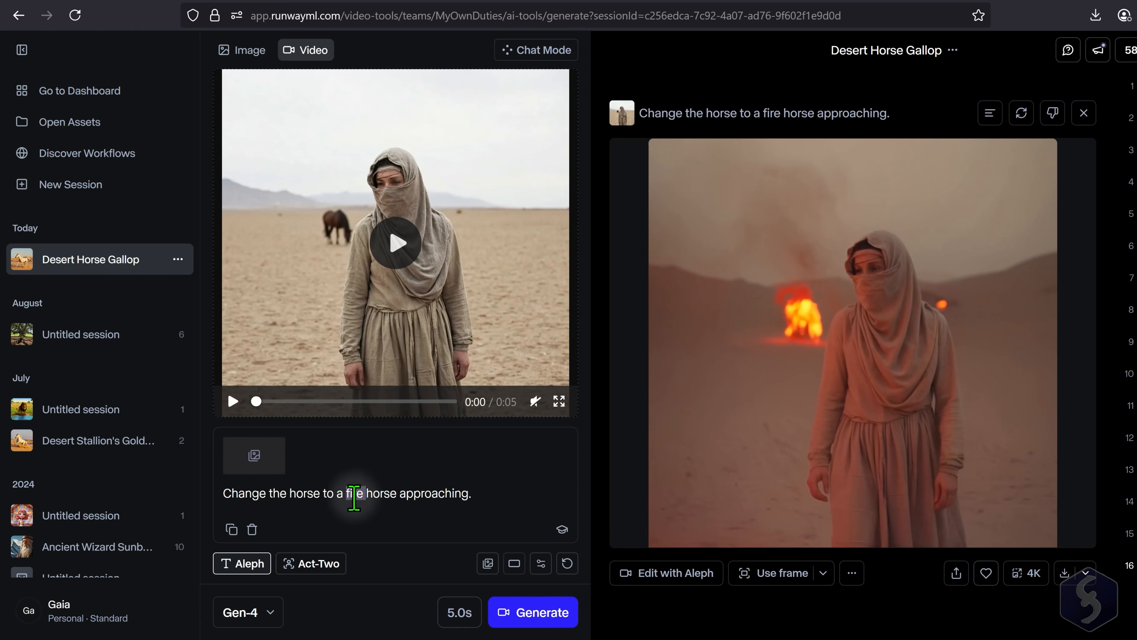
click(346, 494)
text(blue)
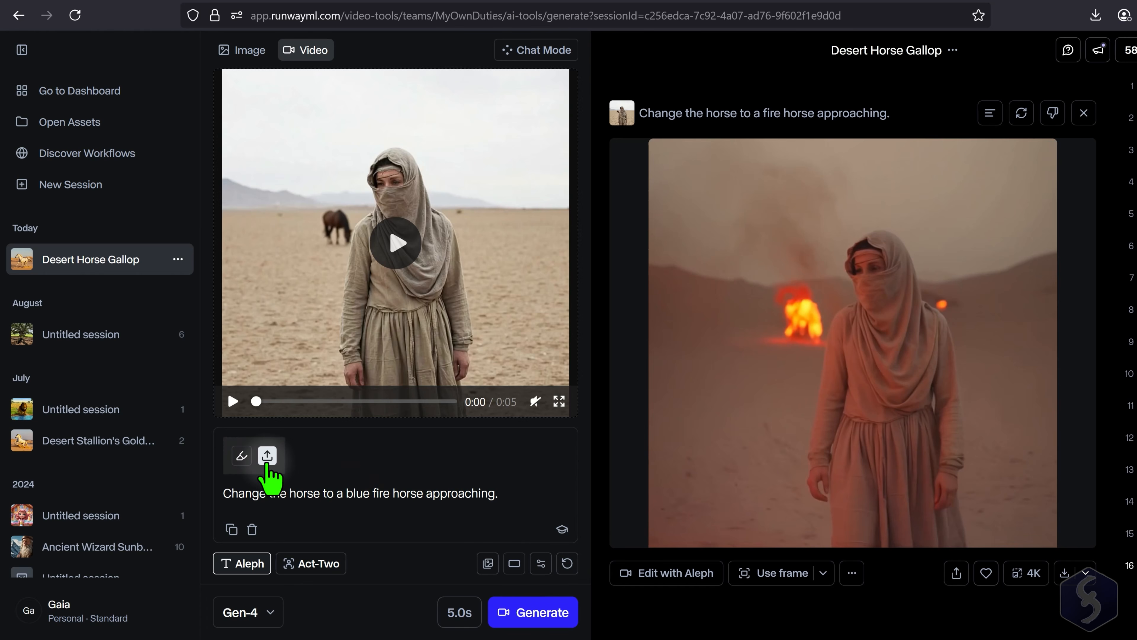
- Upload BlueHorse.png as the image reference for the Aleph edit and generate the video
click(266, 457)
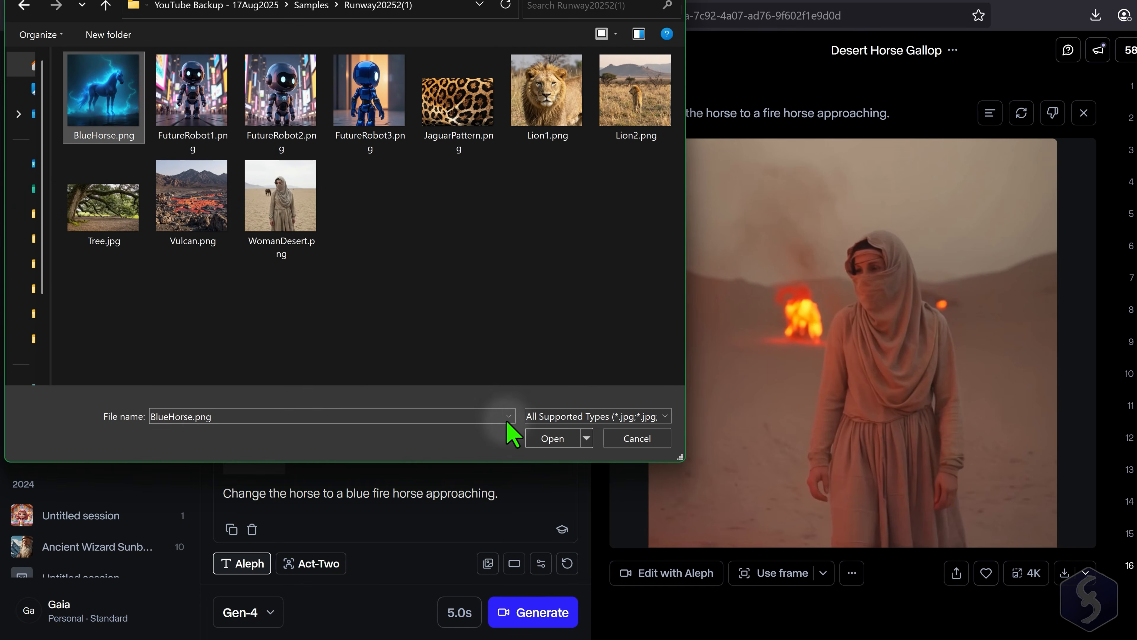
click(552, 438)
click(531, 612)
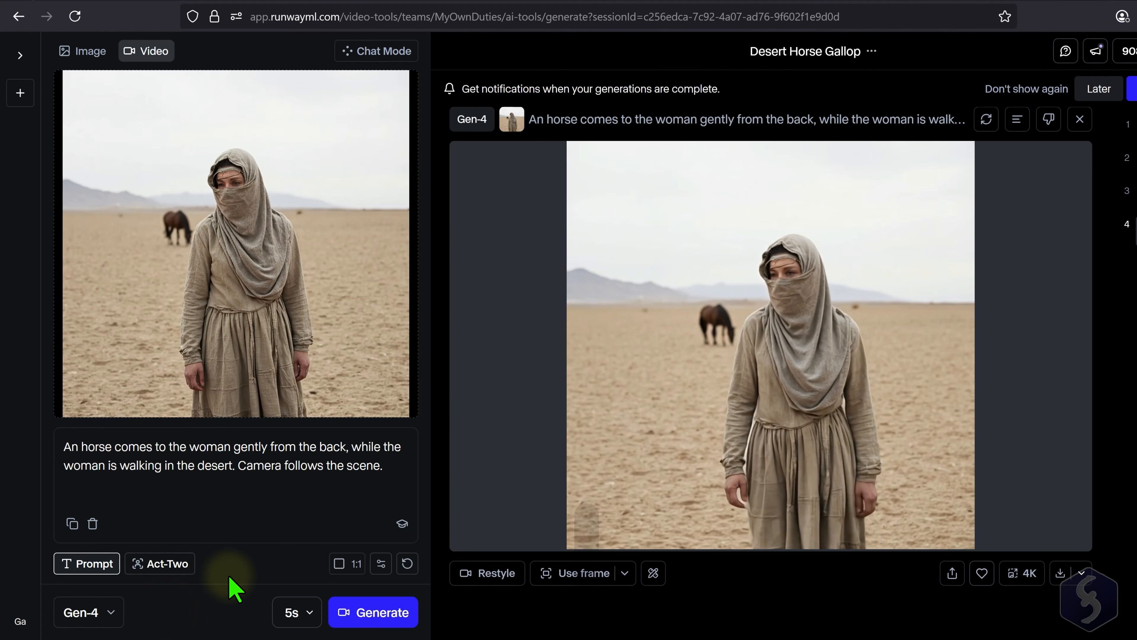
- Switch the video model to Gen-3 Alpha Turbo, cancel cropping the current image, and choose the text prompt mode
click(111, 612)
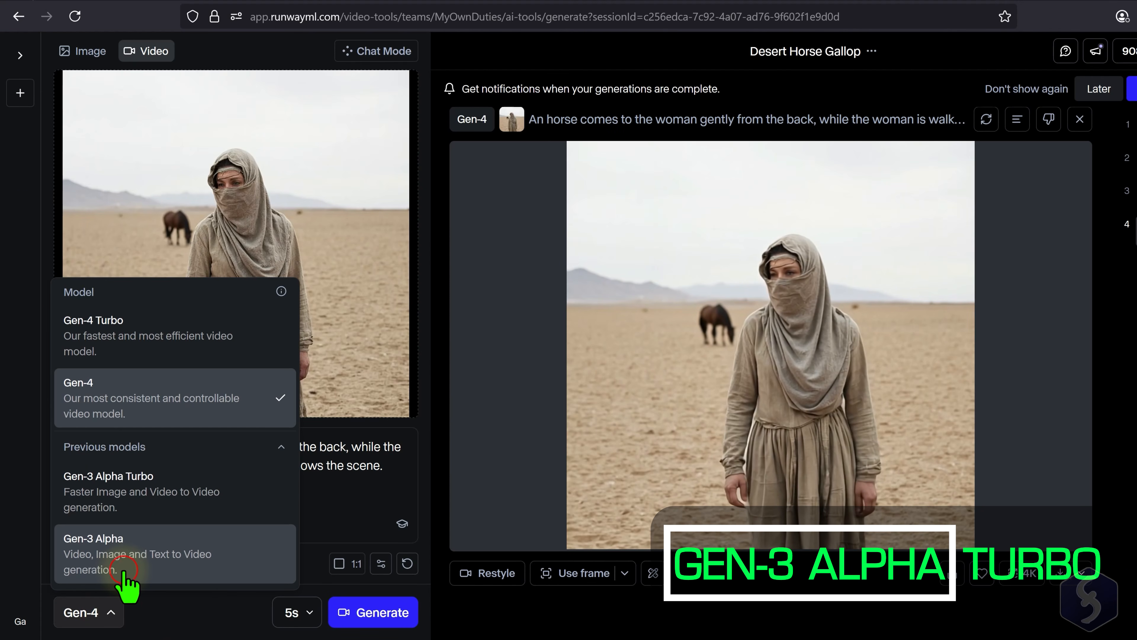
click(160, 493)
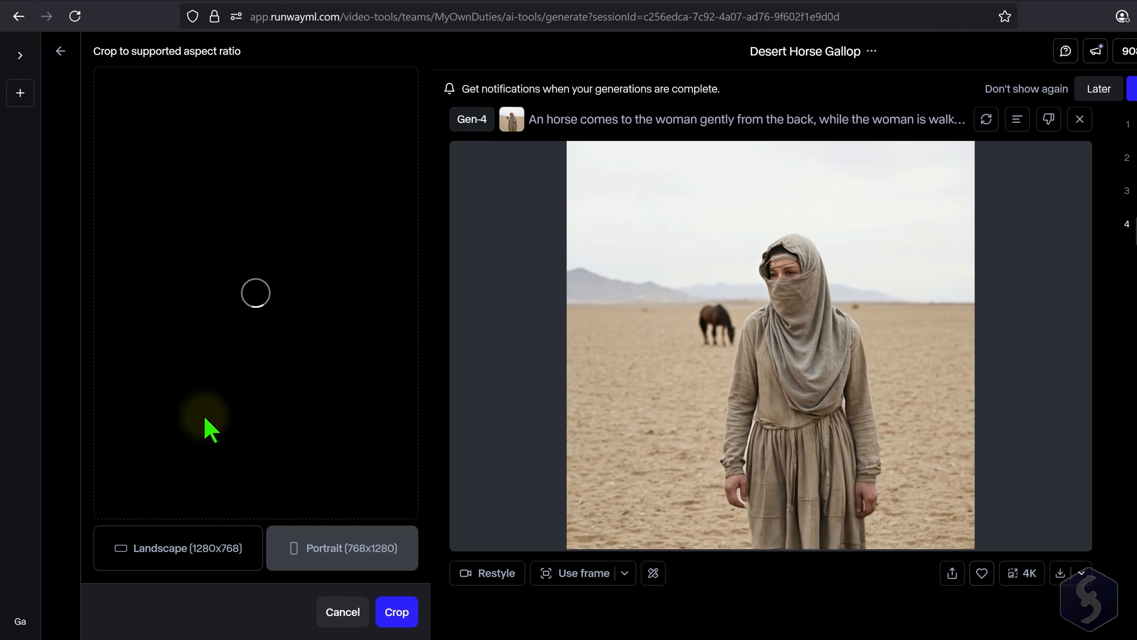
click(344, 611)
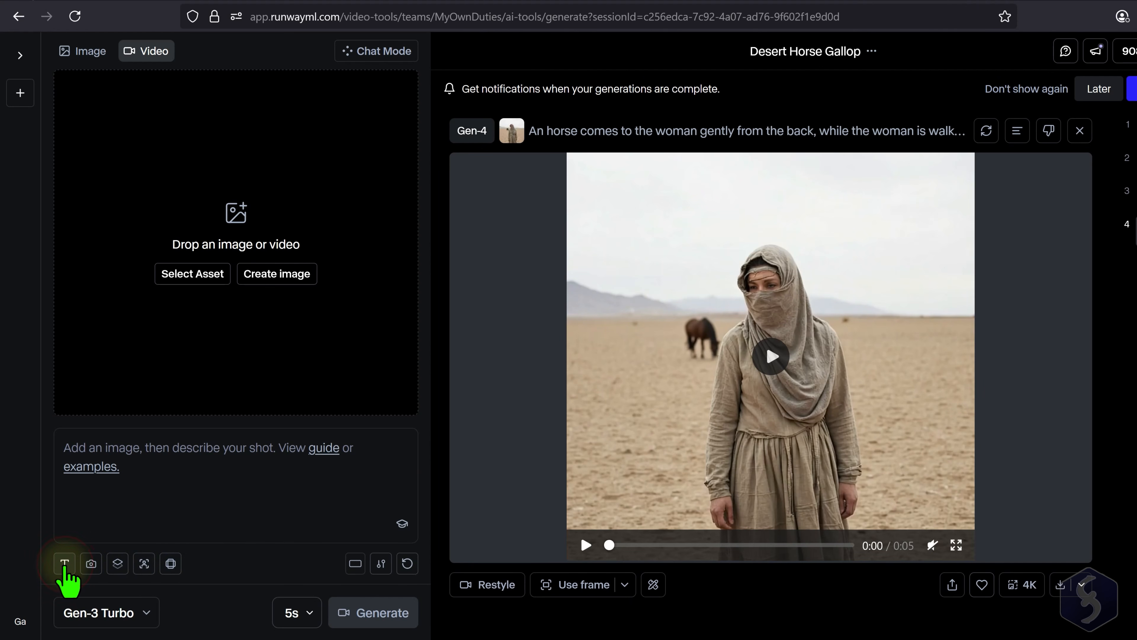
click(65, 565)
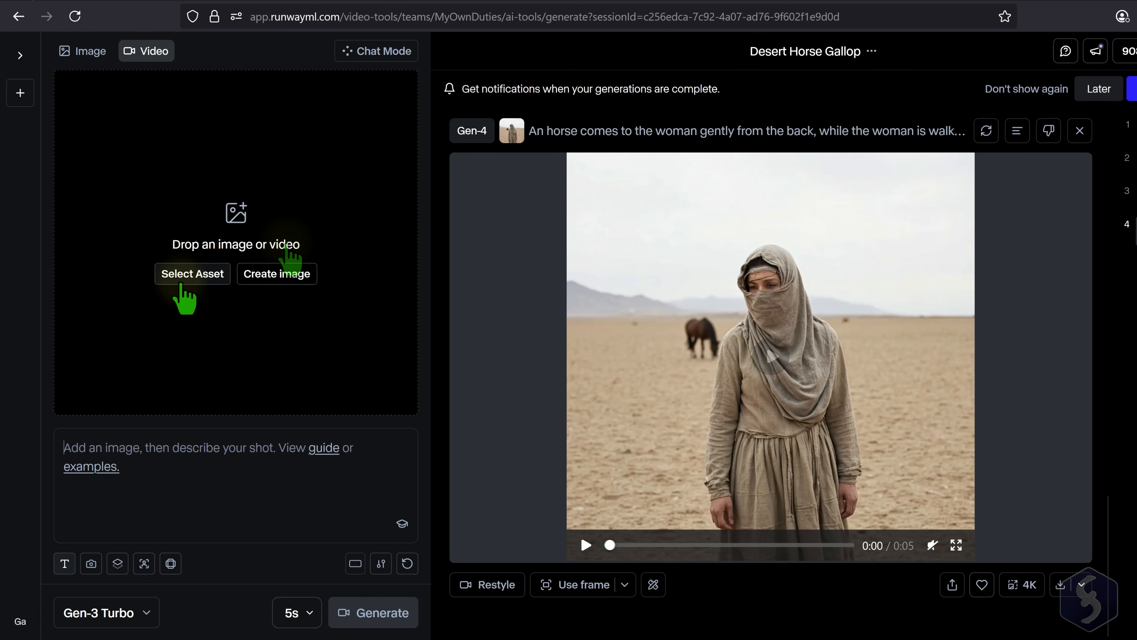
- Upload FutureRobot1.png through the asset library as the input image for the Gen-3 Alpha Turbo video
click(202, 274)
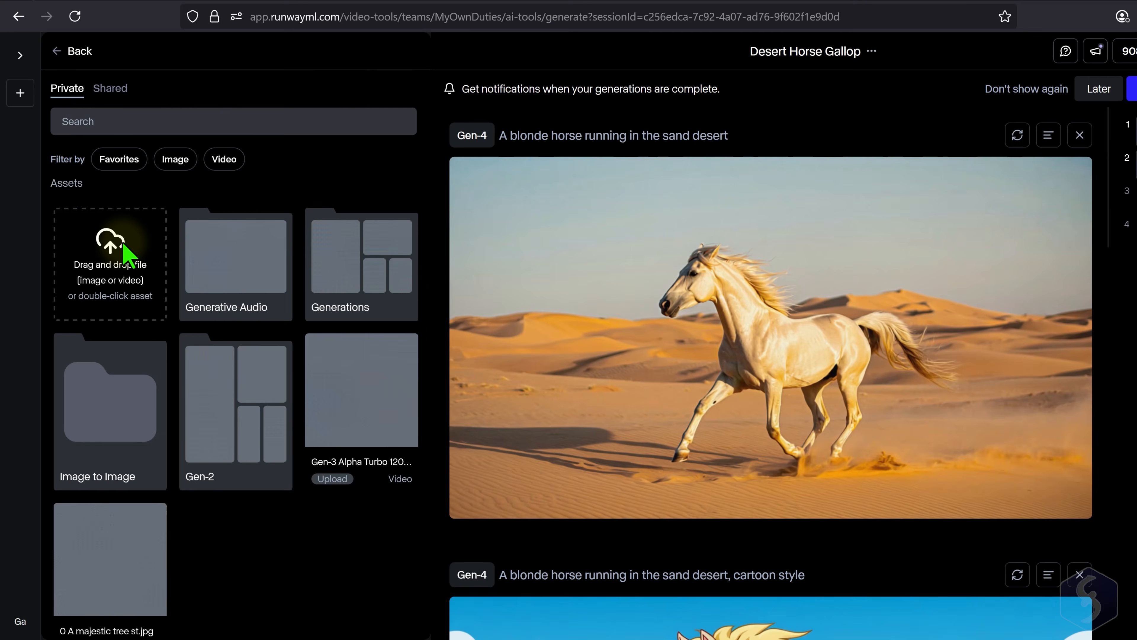
double_click(122, 242)
click(87, 130)
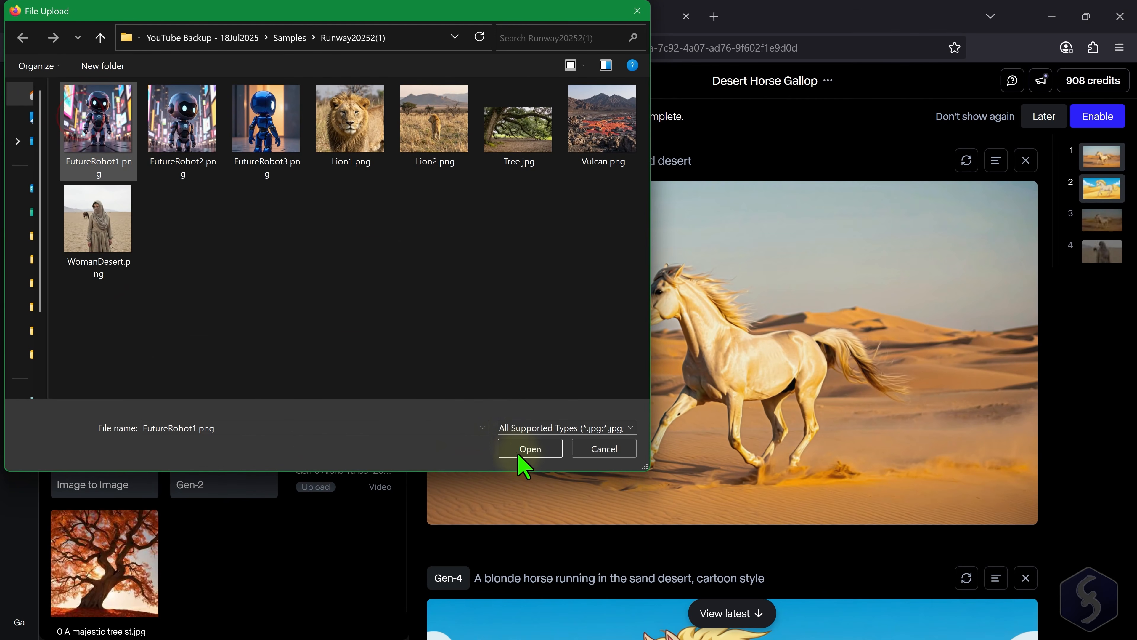
click(530, 448)
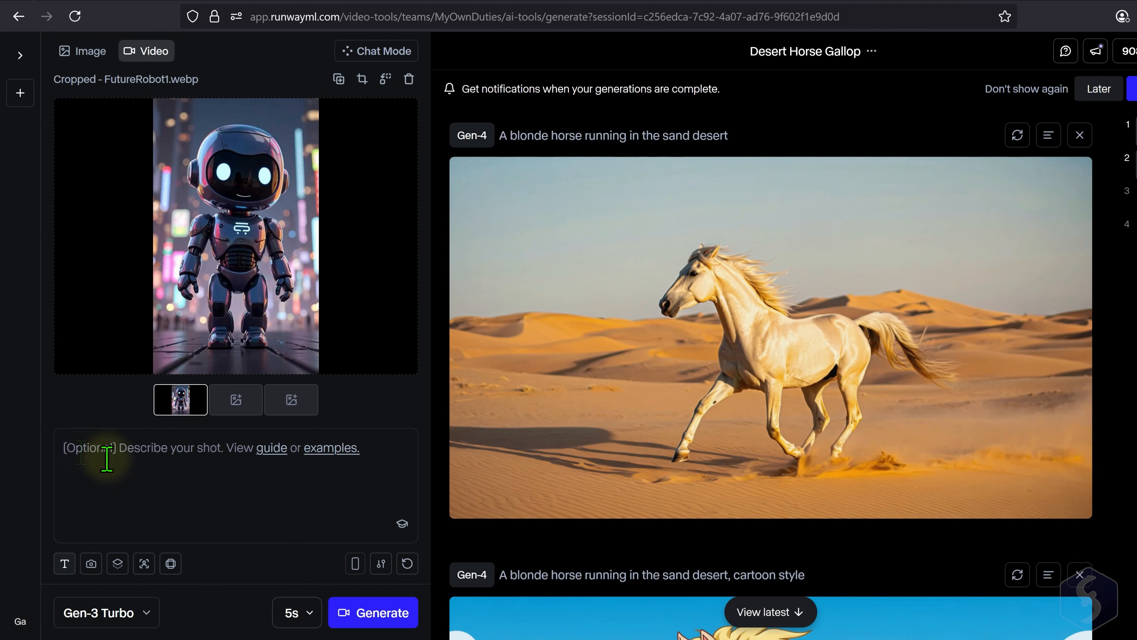
- Prompt with "A humanoid robot walks in front of the camera in a futuristic city during night, greeting another robot walking in the opposite direction, cinematic 3D style."
text(ot walks in front of the camera in a futuristic city during night, greeting another robot walking in the opposite direction, cinematic 3D style.)
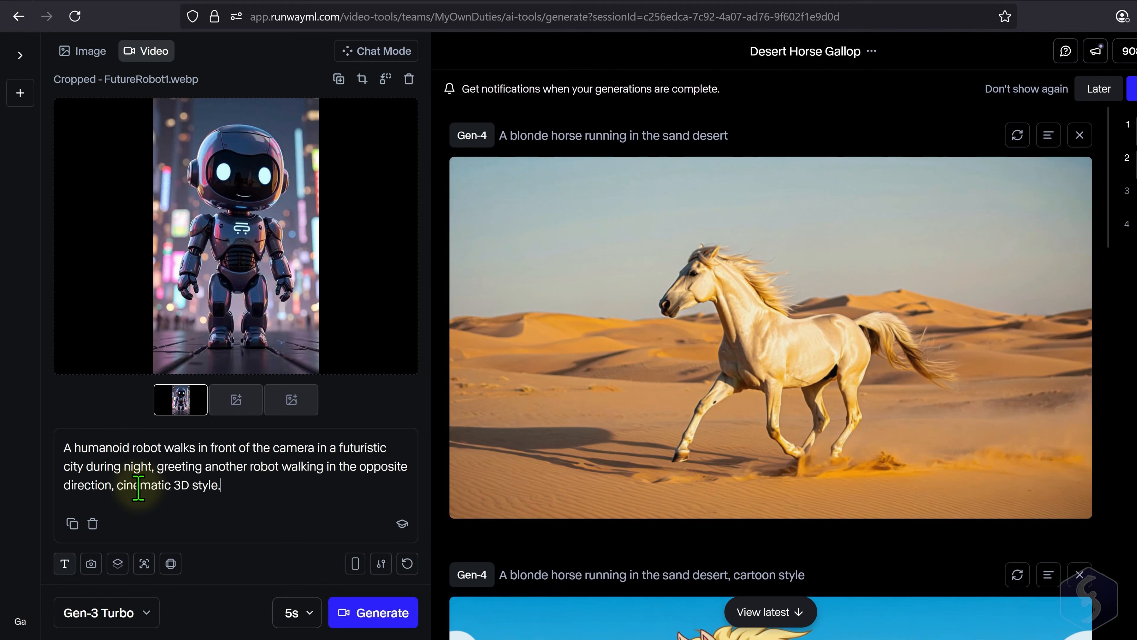
- Keep the portrait 768x1280 output size for the robot video and check the resolution in the generation settings
click(356, 565)
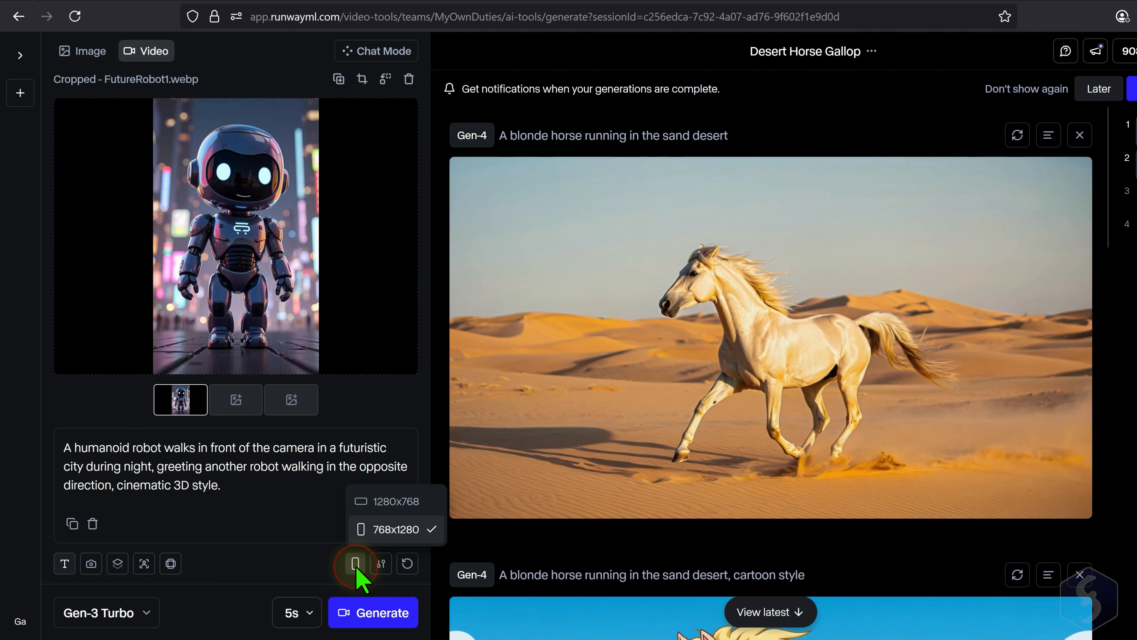
click(388, 530)
click(381, 565)
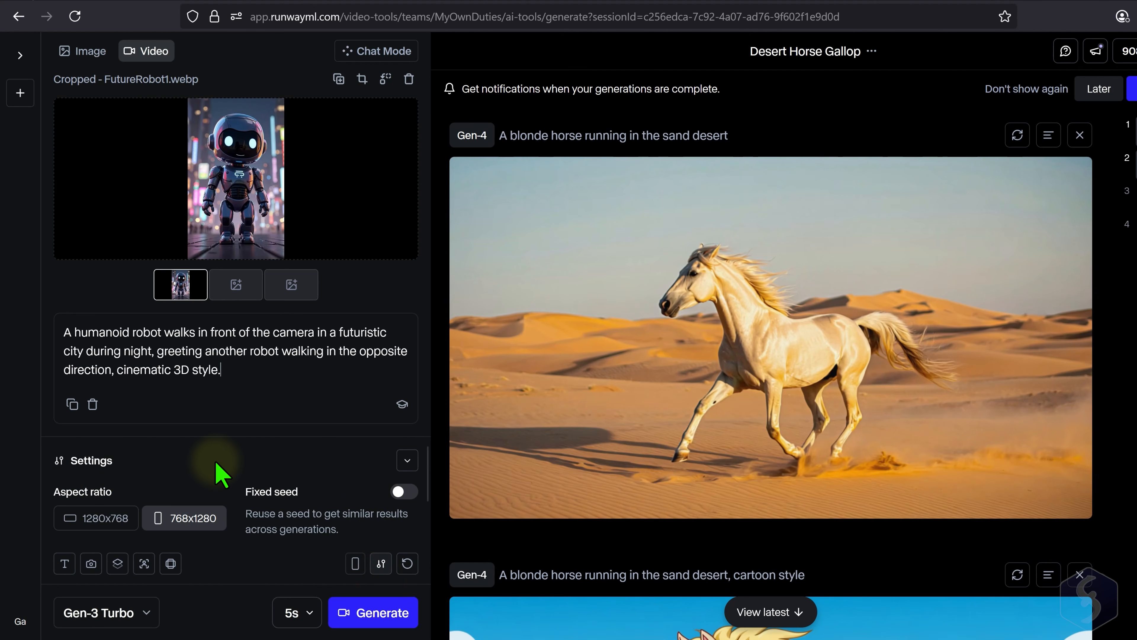
scroll(266, 484, down, 1)
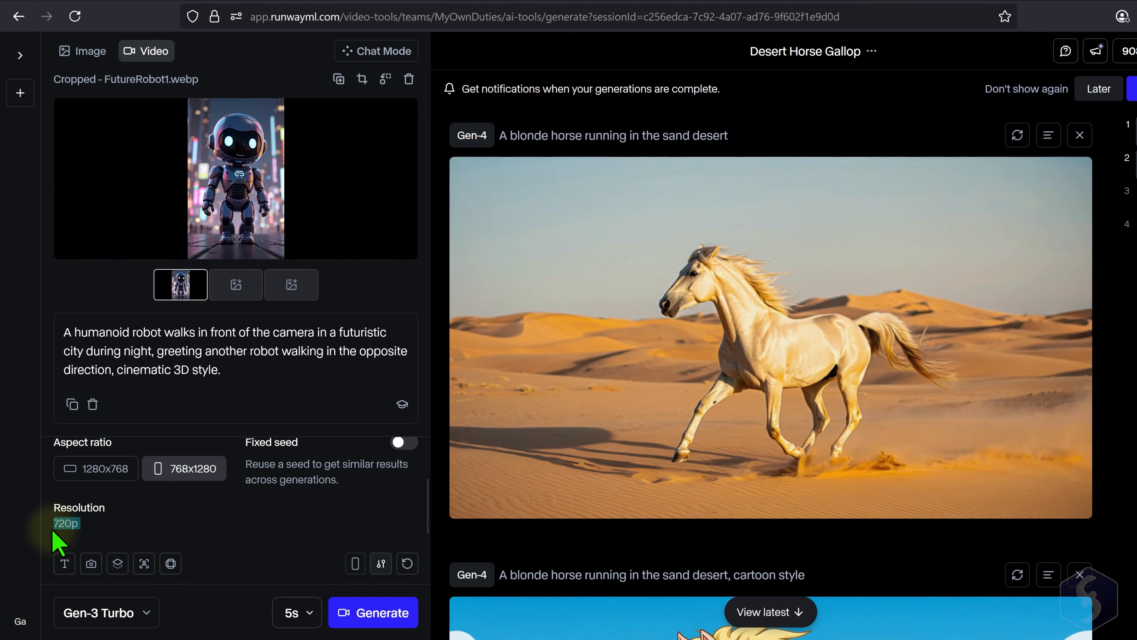
click(381, 563)
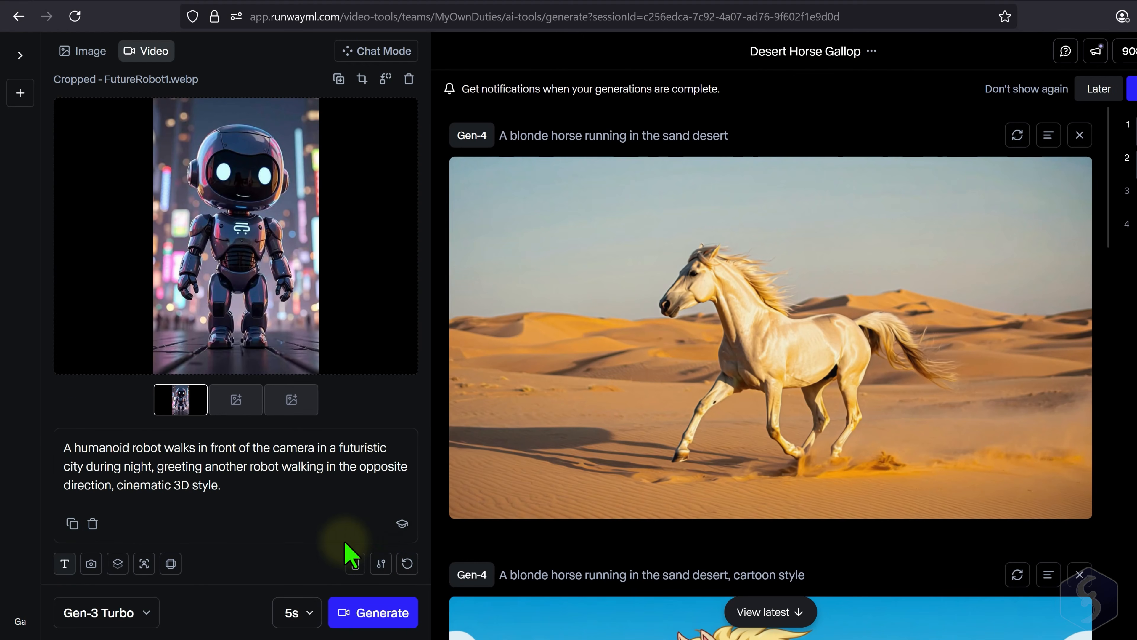
- Keep the duration at 5 seconds and generate the Gen-3 Alpha Turbo video from the robot image
click(297, 612)
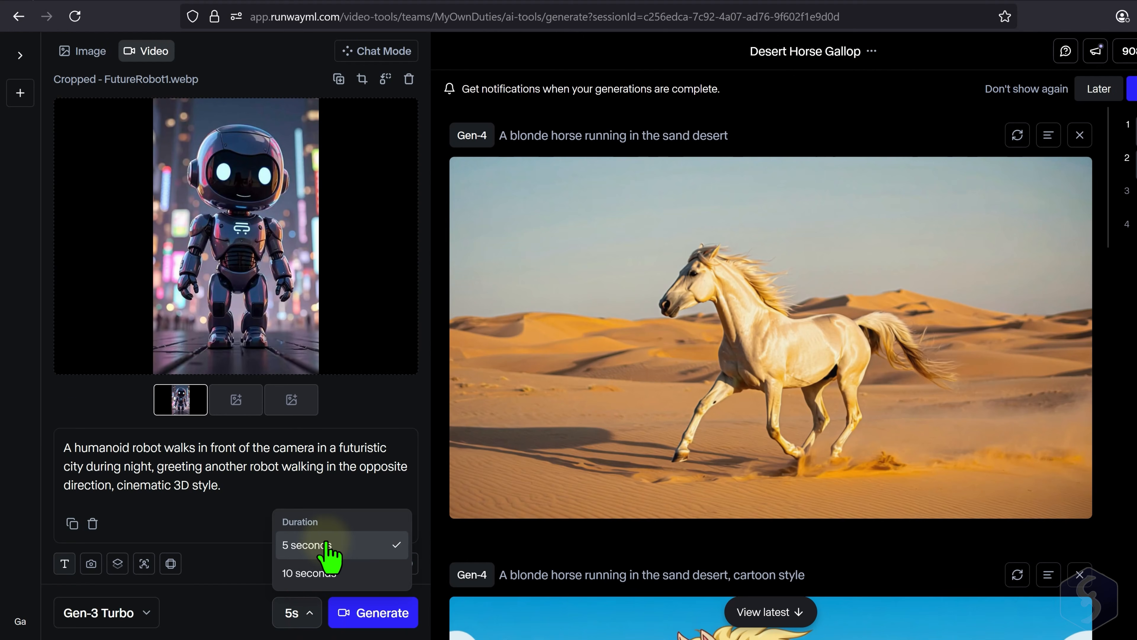
click(259, 564)
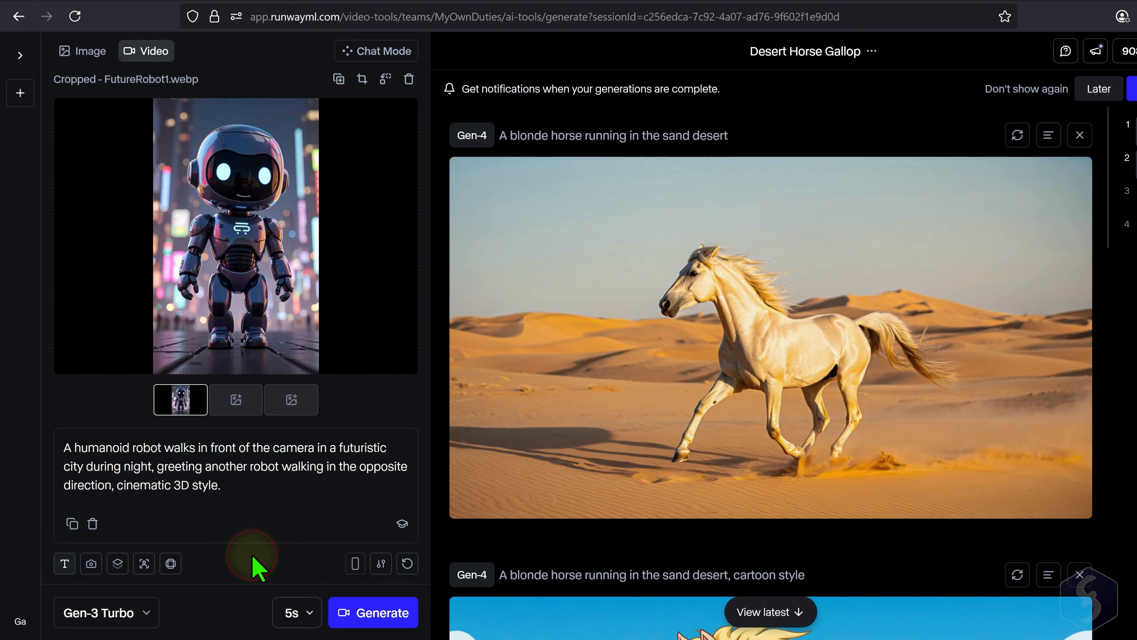
click(388, 613)
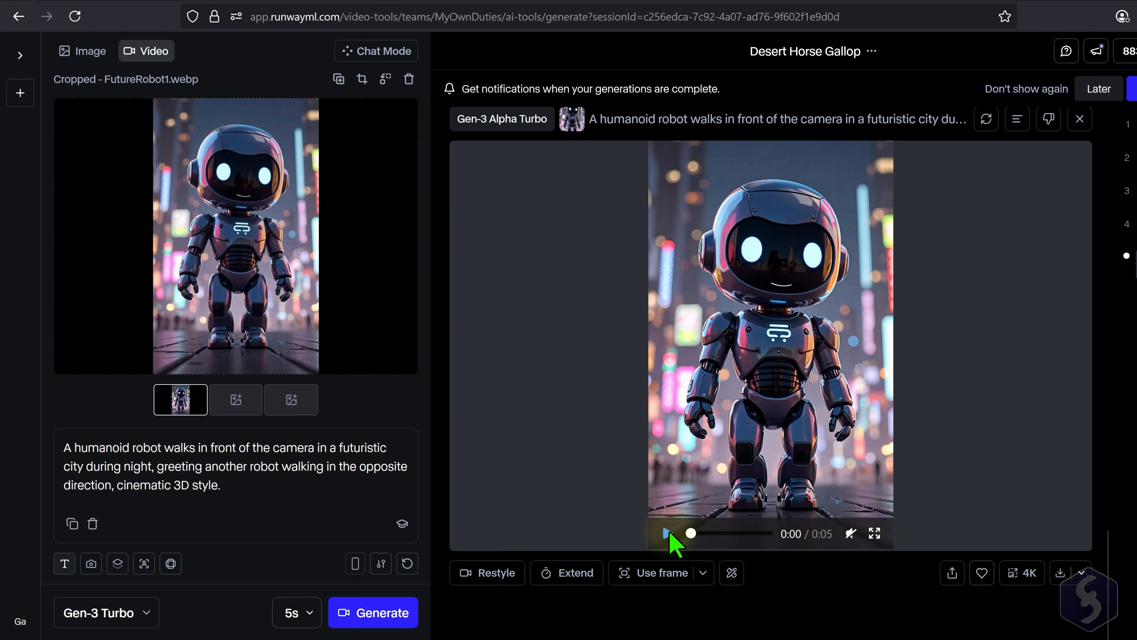
- Play the generated robot video and compare it with the part of the prompt about greeting another robot
click(668, 533)
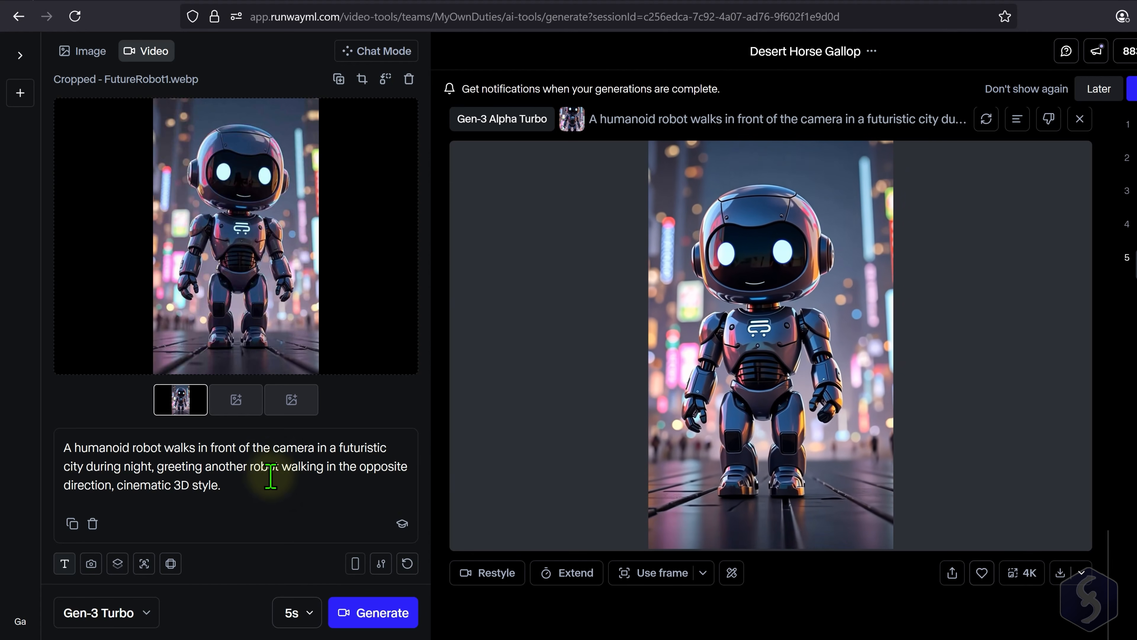
drag(176, 466, 323, 511)
click(313, 500)
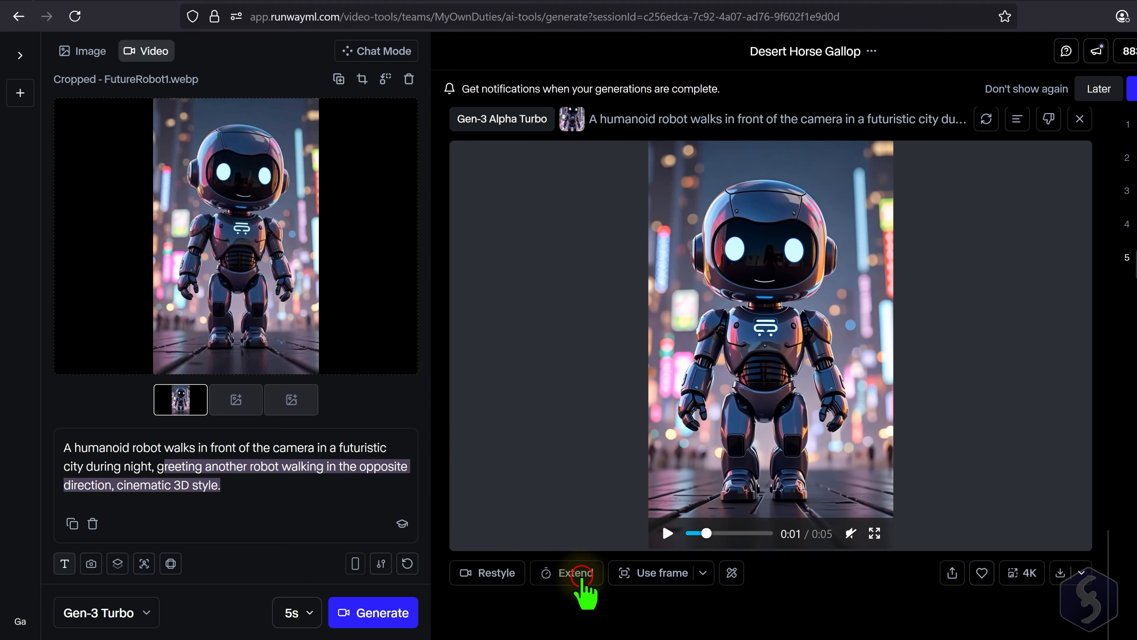
- Look at the Extend options and the download formats for the generated robot video, leaving both without generating or downloading
click(575, 572)
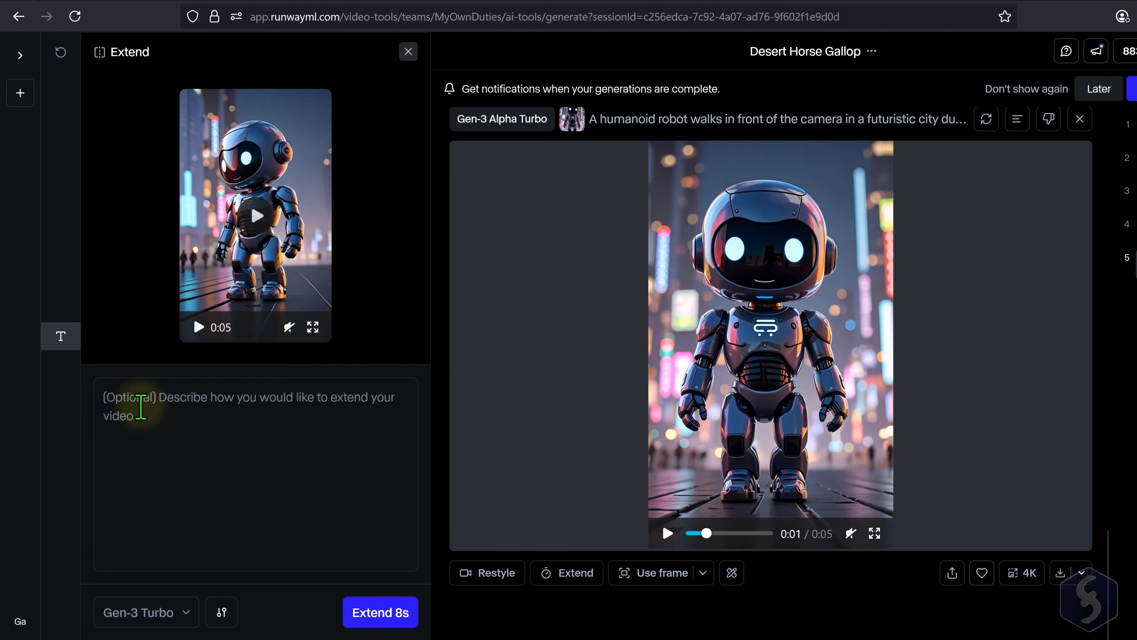
click(134, 396)
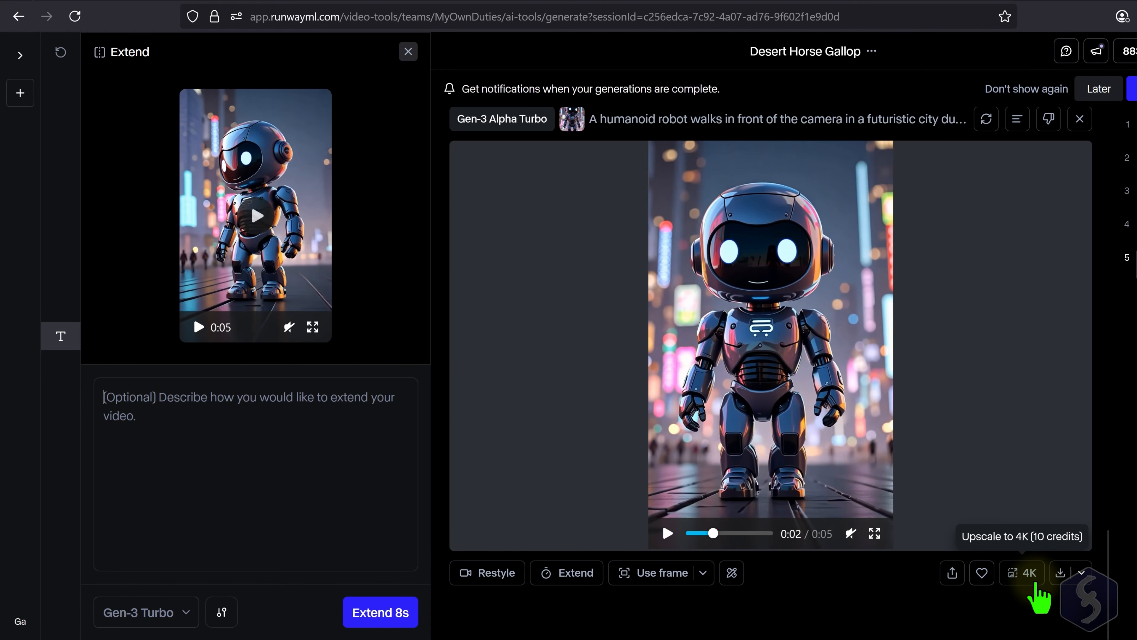
click(1081, 572)
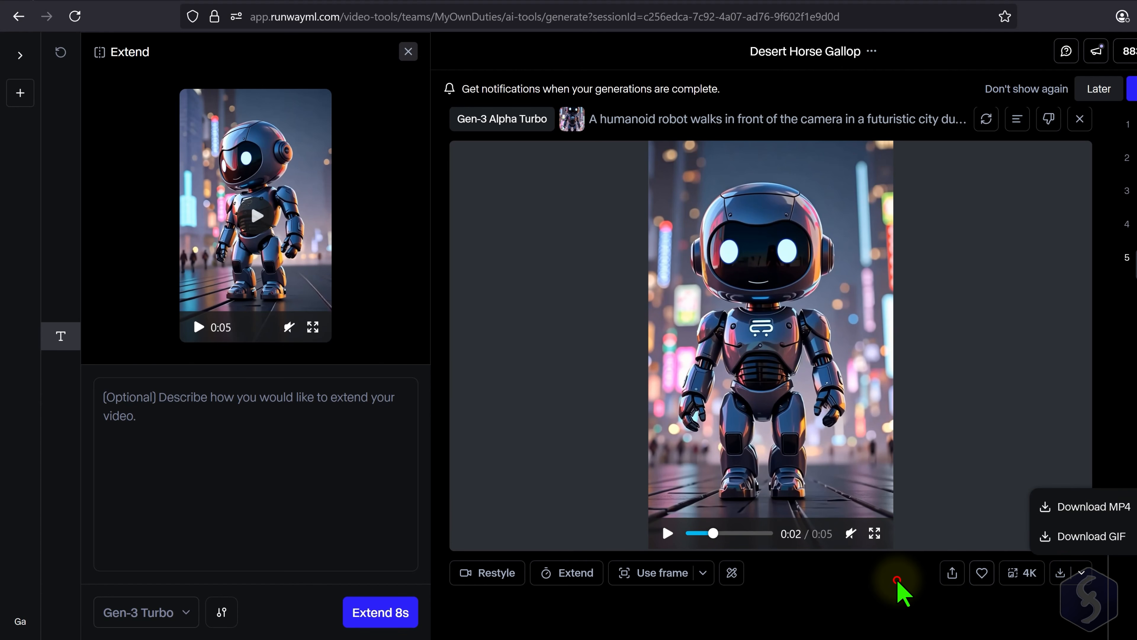
click(901, 591)
click(407, 52)
- Add FutureRobot2 as the middle keyframe and FutureRobot3 as the last keyframe, cropped to portrait 768x1280
mouse_move(179, 400)
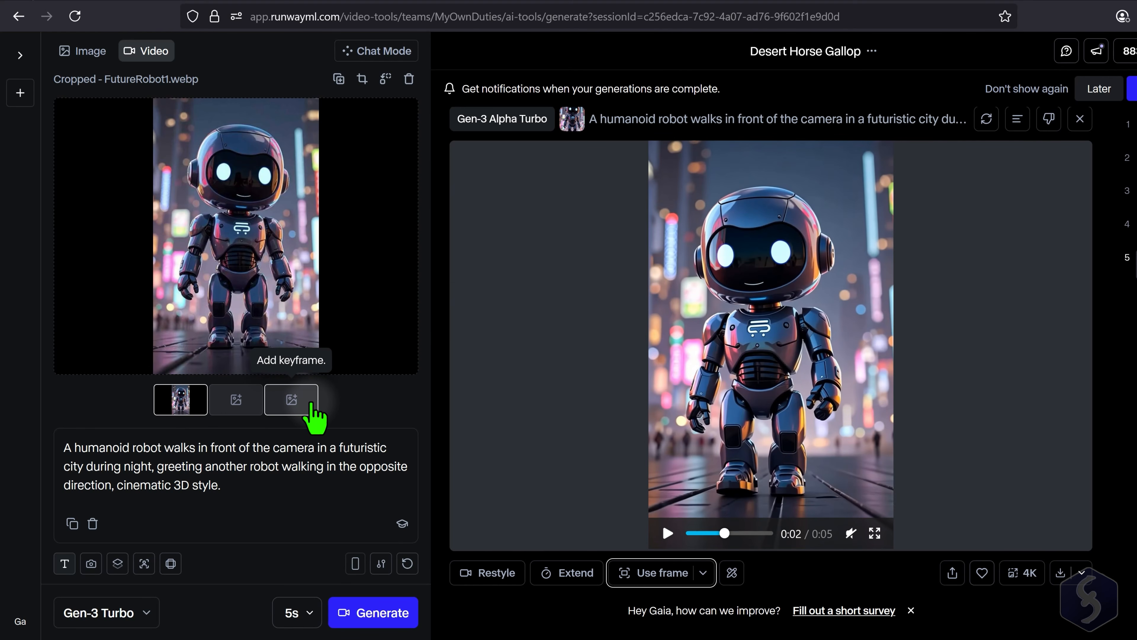
click(241, 400)
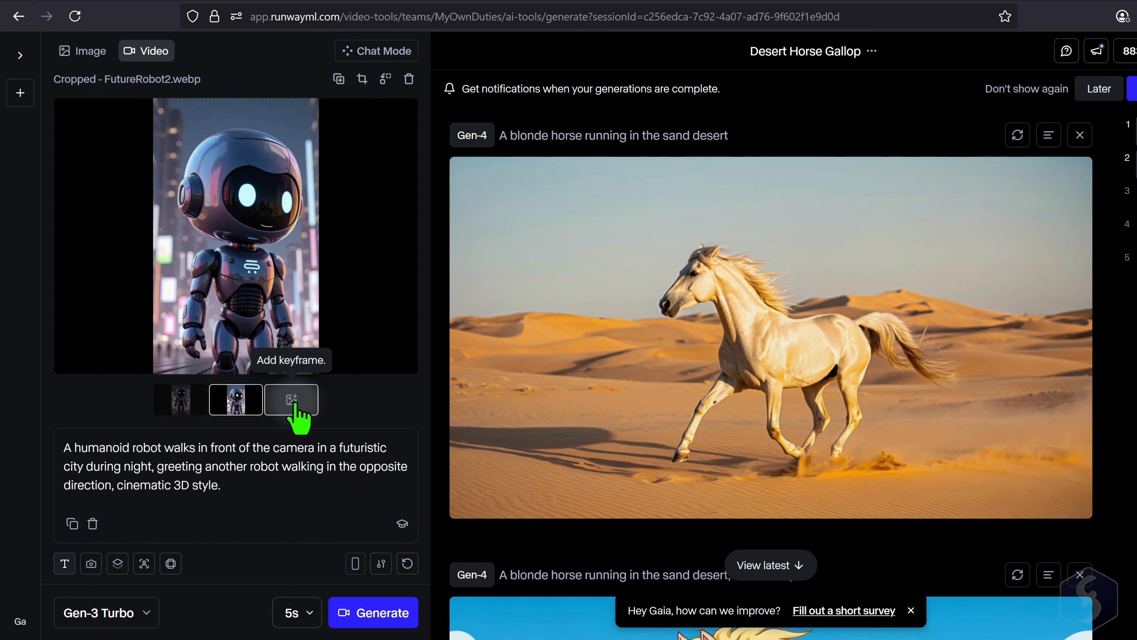
click(297, 403)
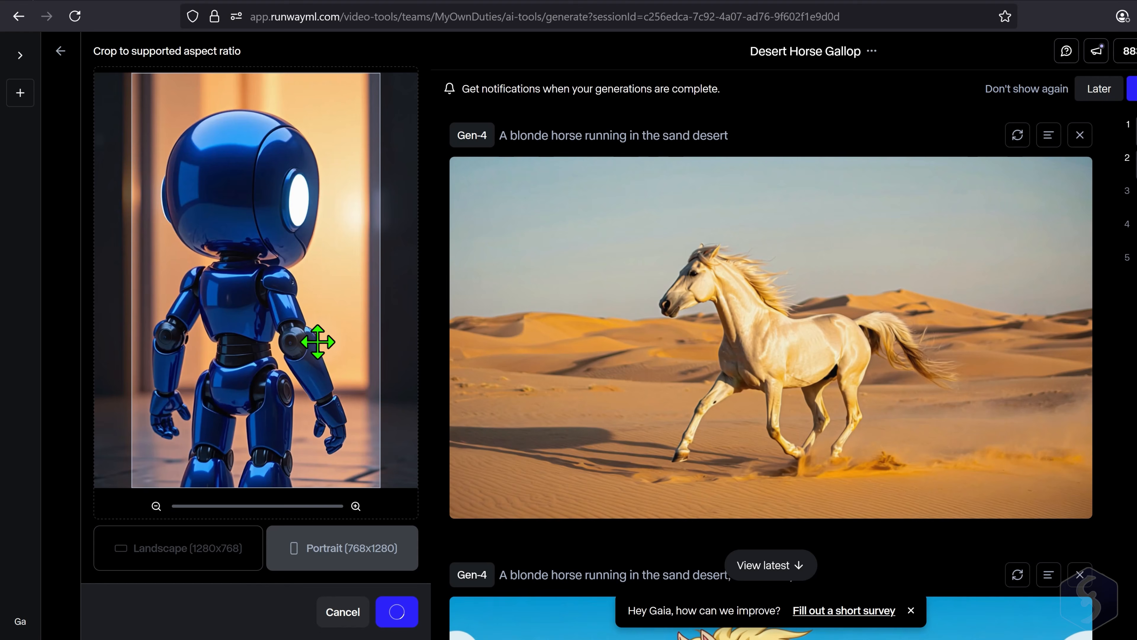
- Replace the greeting and style part of the prompt with "approaching a door in front."
drag(222, 485, 159, 465)
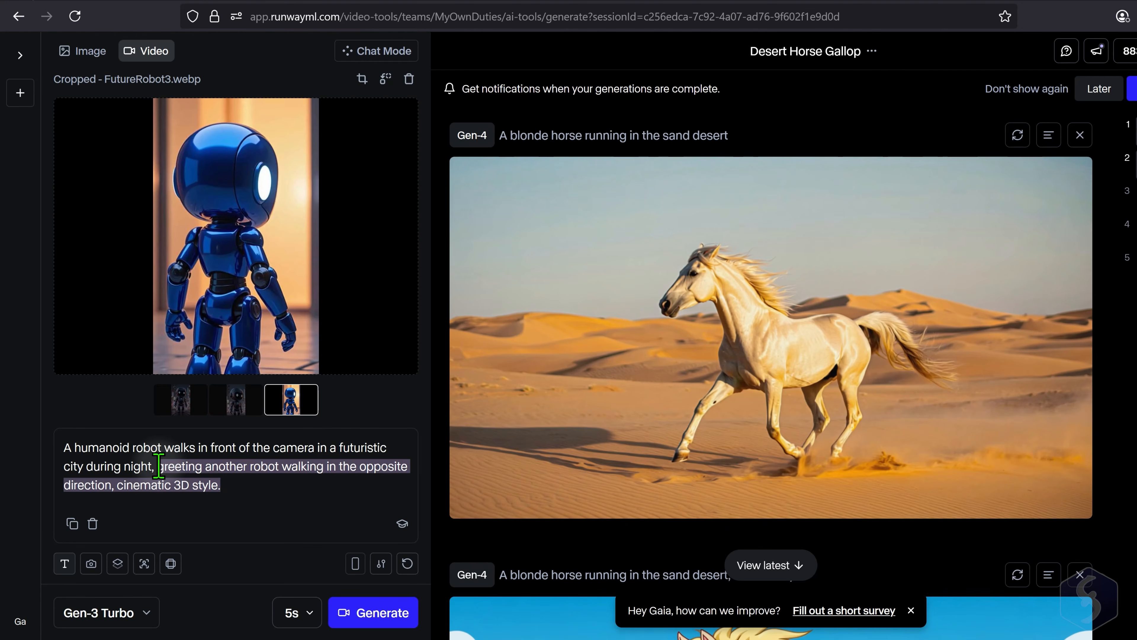
text(approachi)
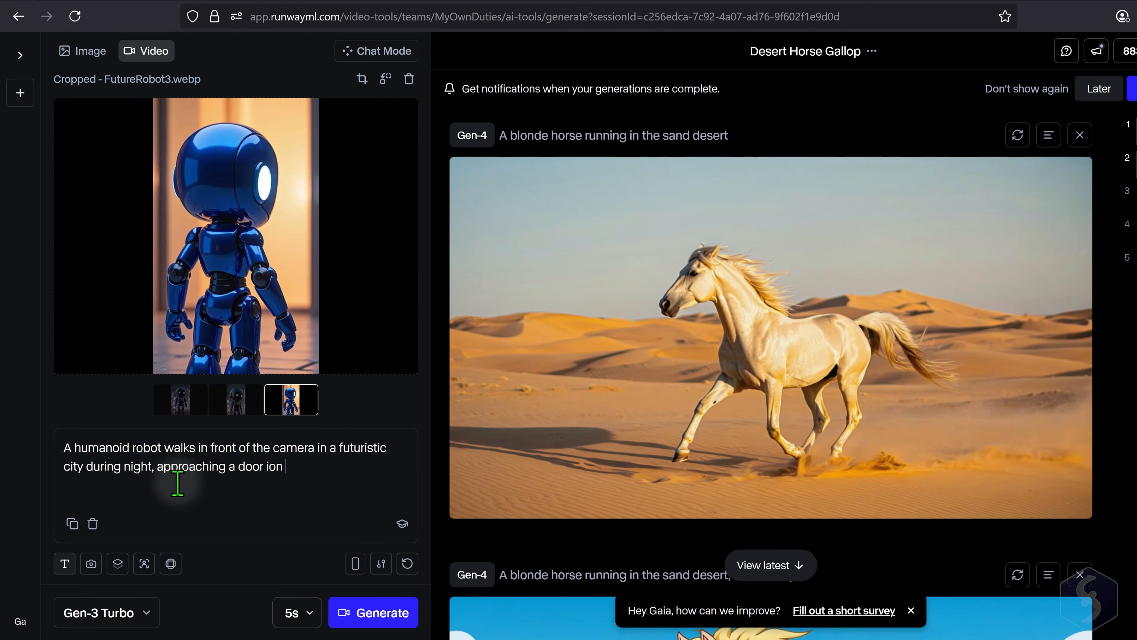
- Try the camera controls on the last robot image, adjusting pan, vertical movement to about -0.4, and tilt
click(91, 565)
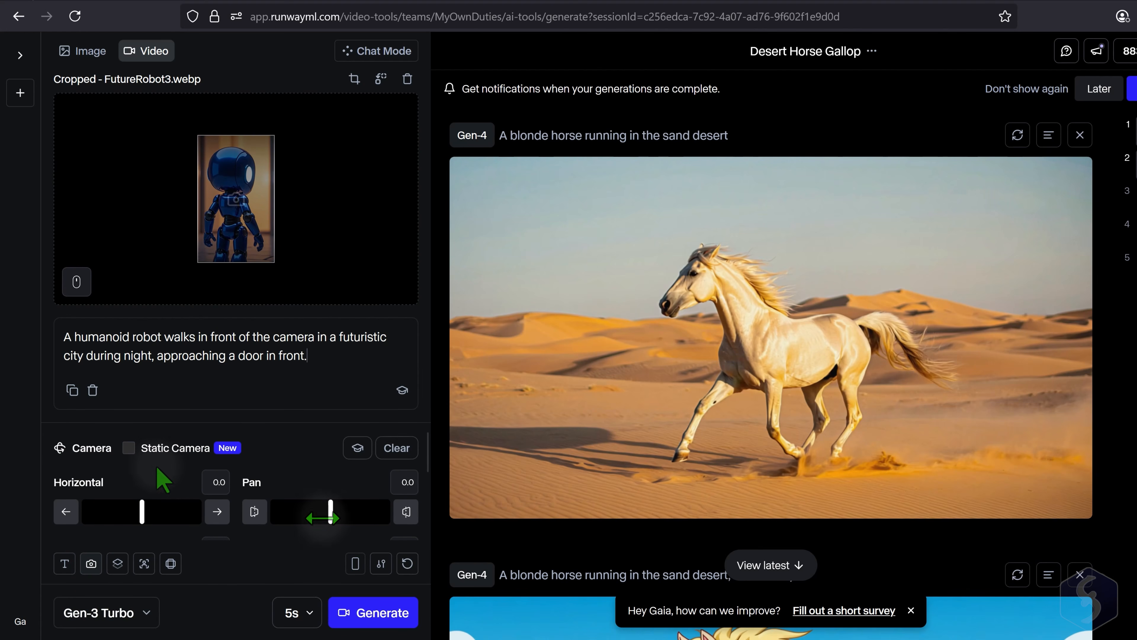
mouse_move(349, 515)
mouse_down()
mouse_move(262, 513)
mouse_move(327, 514)
mouse_up()
scroll(137, 466, down, 2)
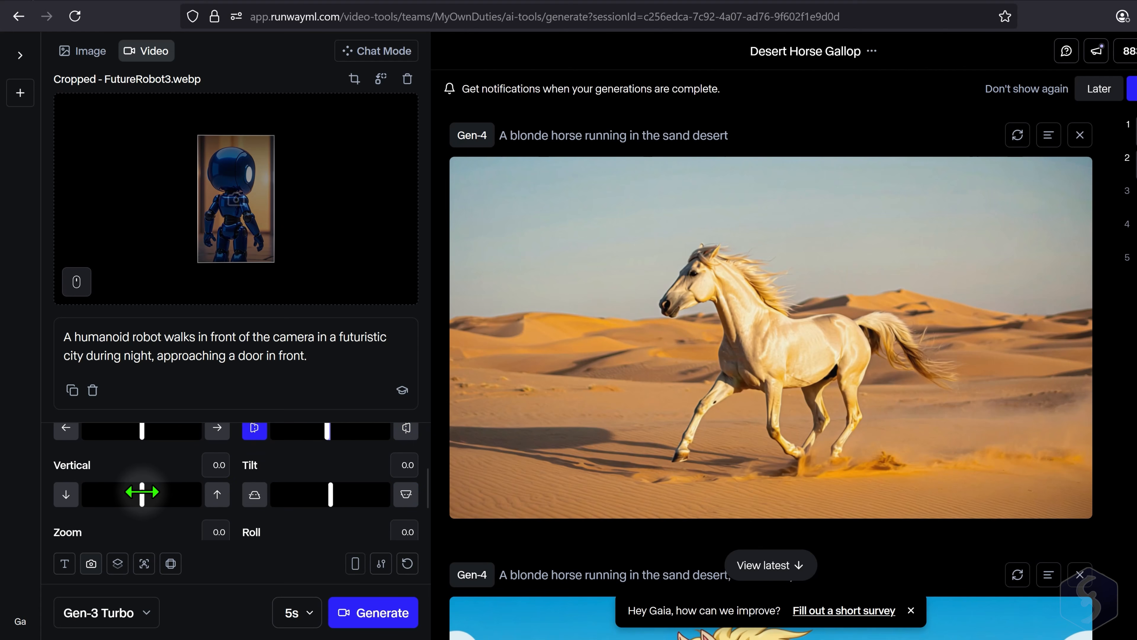
mouse_move(142, 492)
mouse_down()
mouse_move(89, 491)
mouse_move(172, 490)
mouse_move(134, 488)
mouse_up()
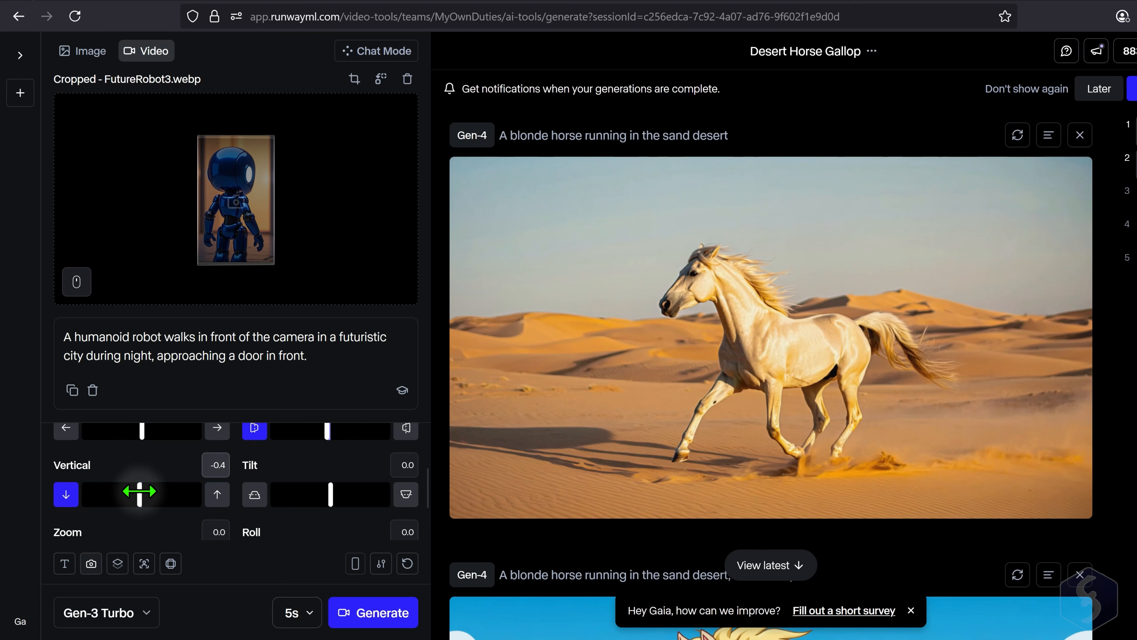
drag(337, 497, 357, 497)
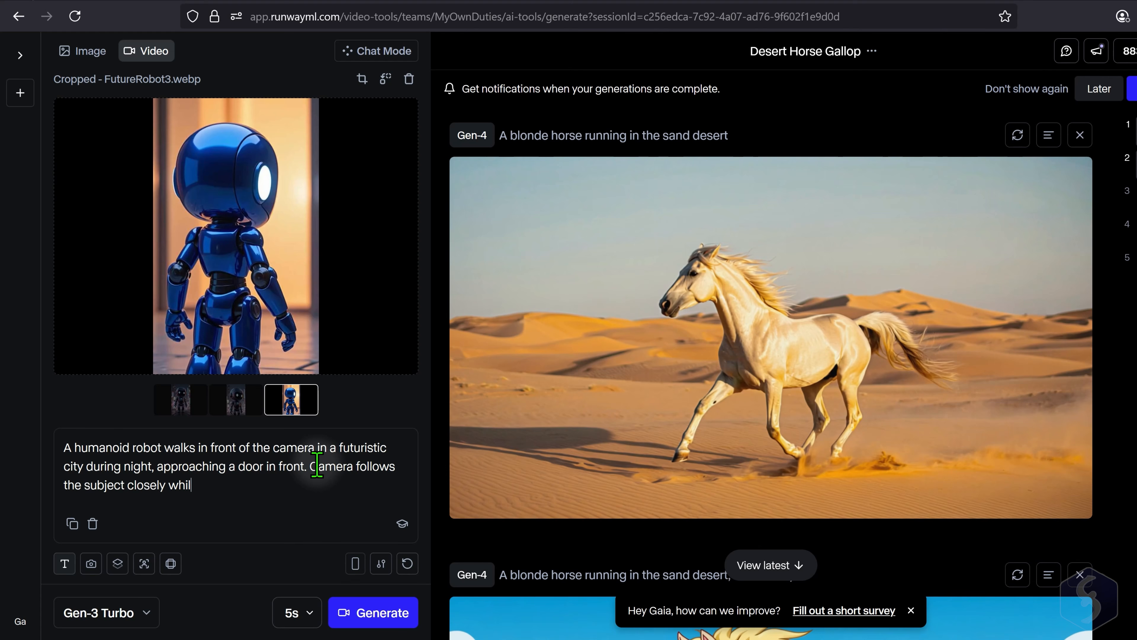
- Append "Camera follows the subject closely while panning smoothly." to the prompt and generate the keyframed video
text(e panning smoothly.)
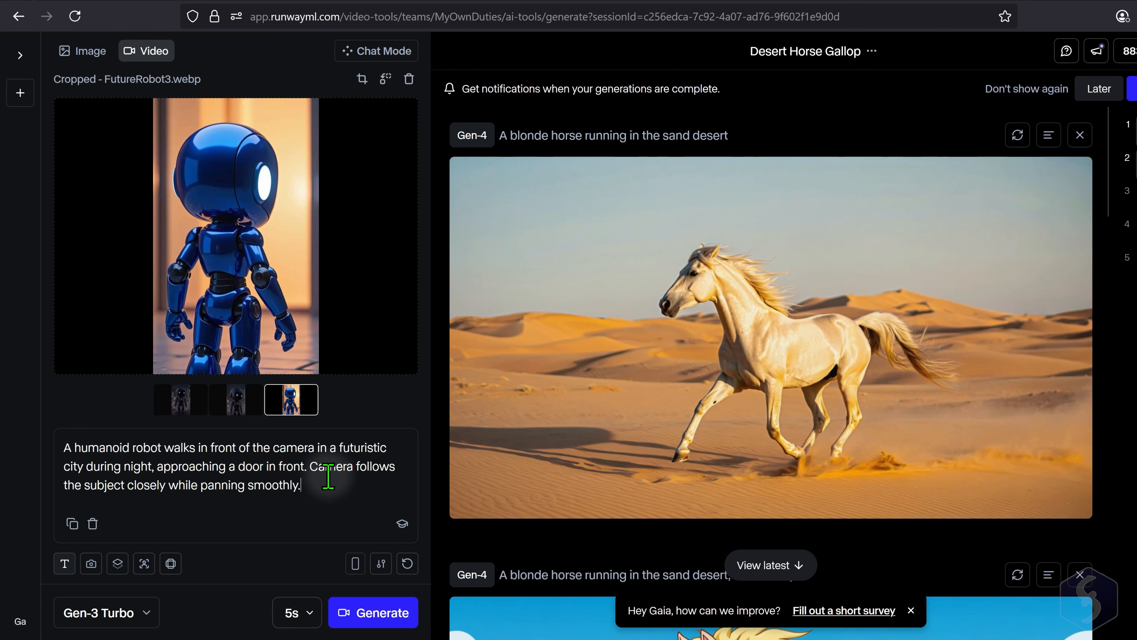
click(373, 613)
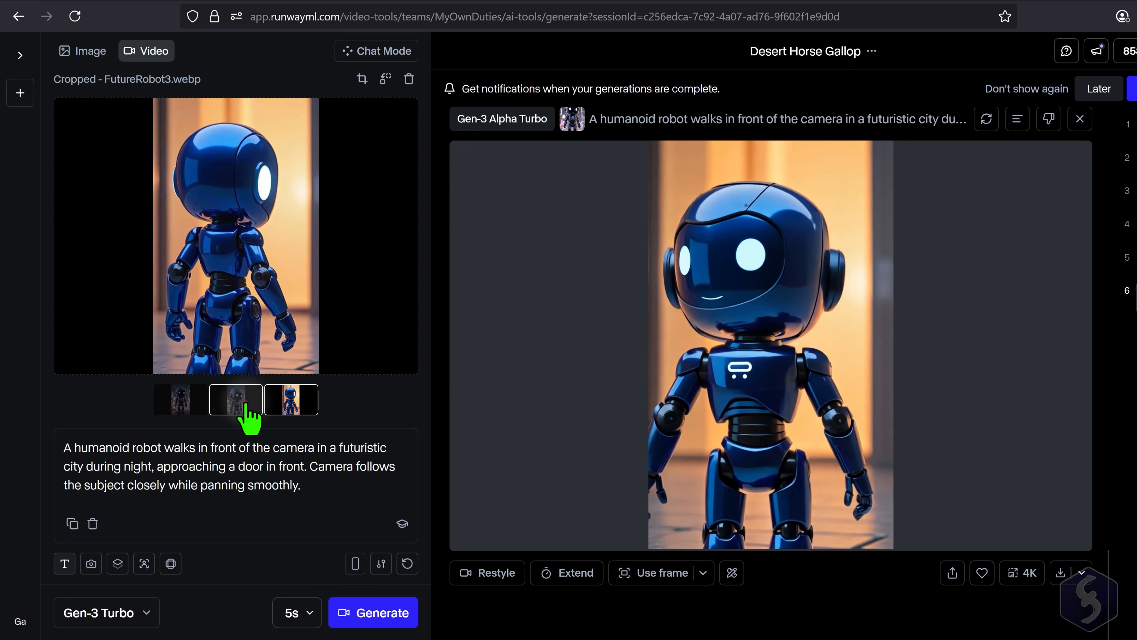
- Review the first, middle and last robot keyframe images used for the generated video
click(246, 414)
click(184, 400)
click(240, 413)
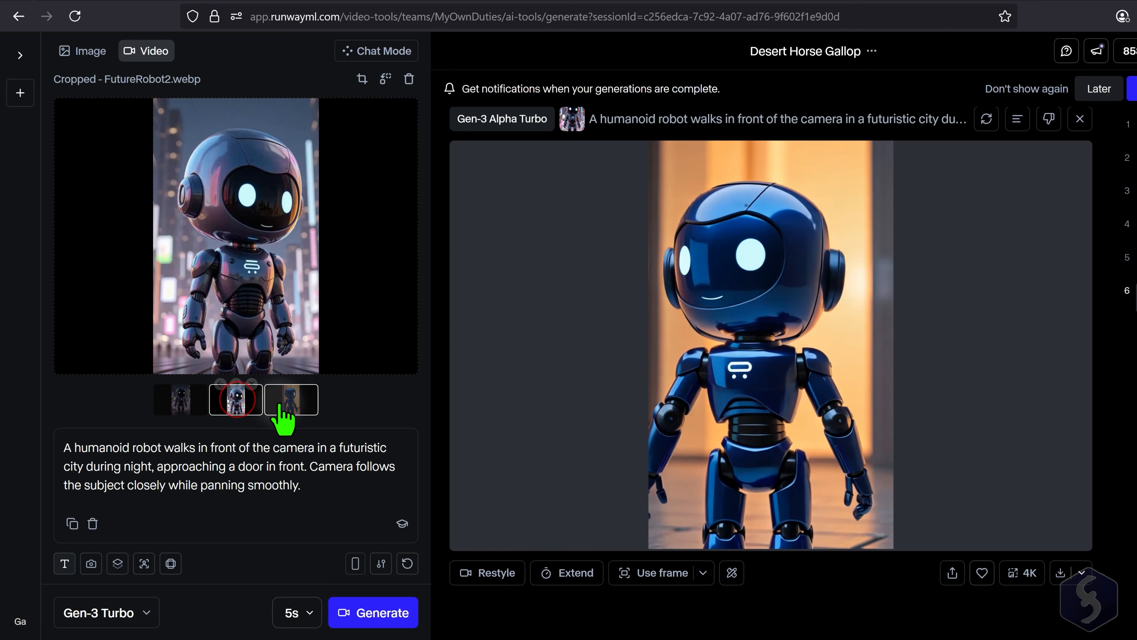
click(290, 401)
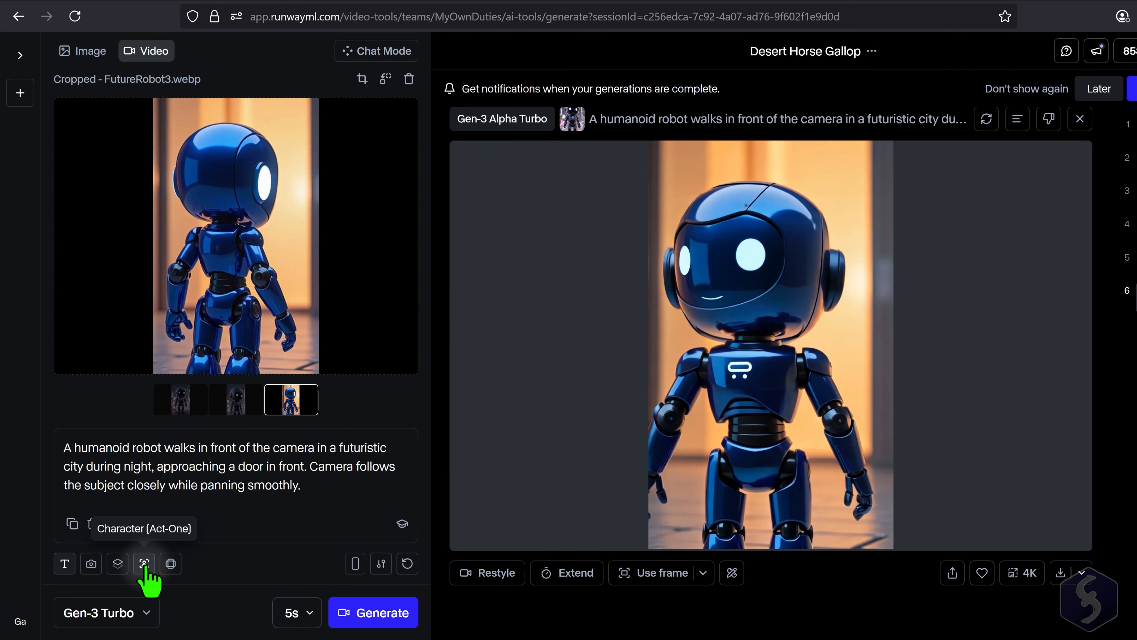
- Expand the first generated robot video to landscape 1280x768 and play the result
click(170, 563)
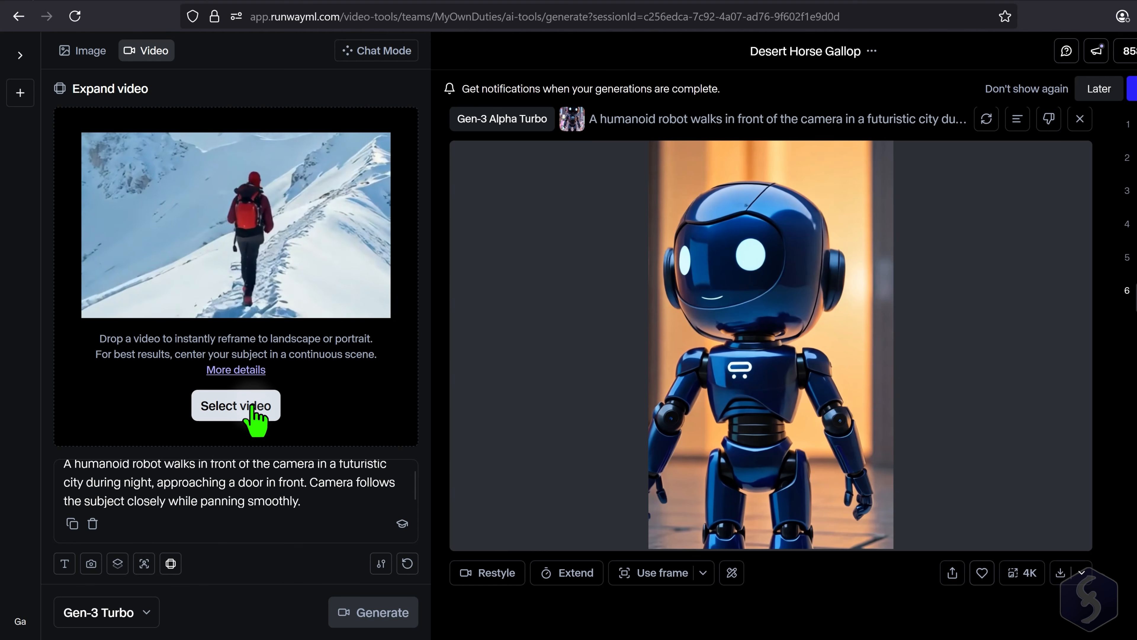
click(733, 574)
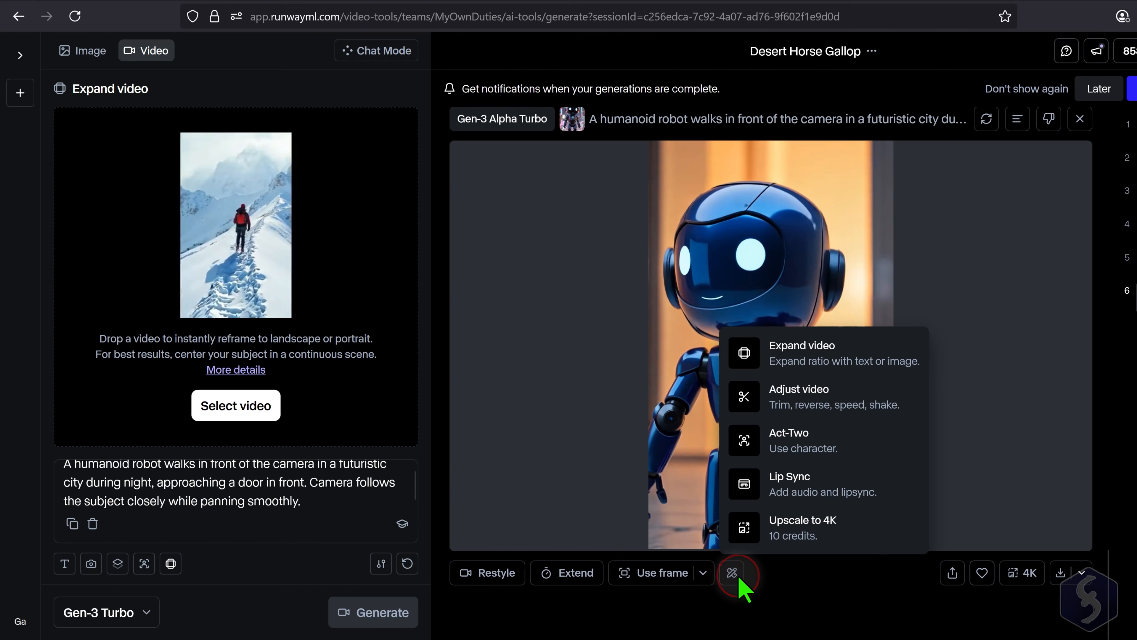
click(834, 358)
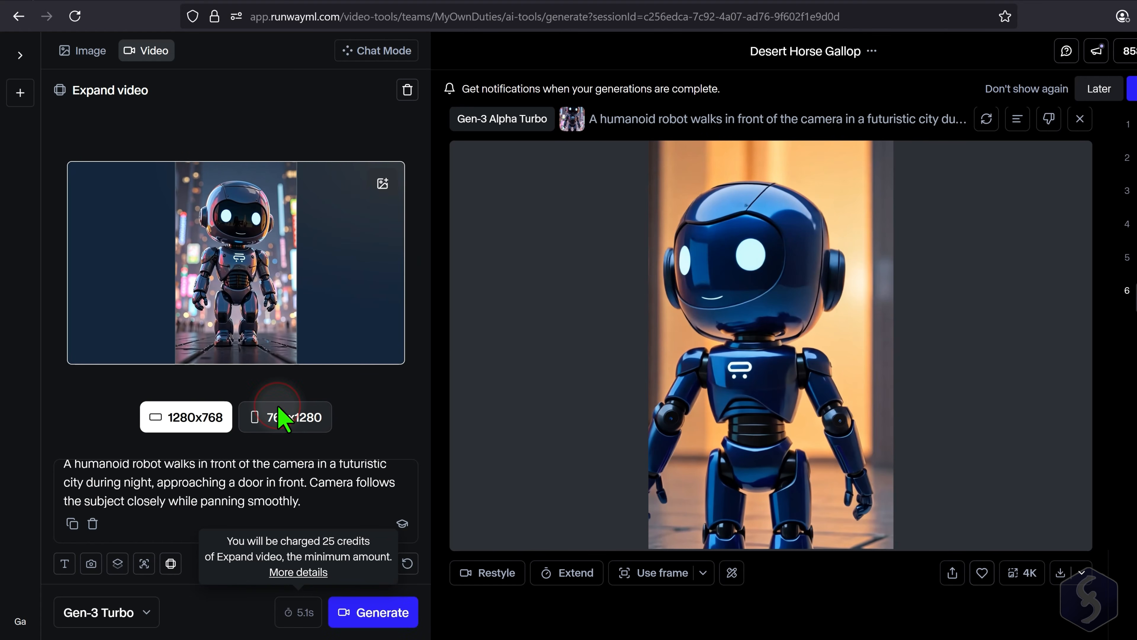
click(176, 415)
mouse_move(272, 222)
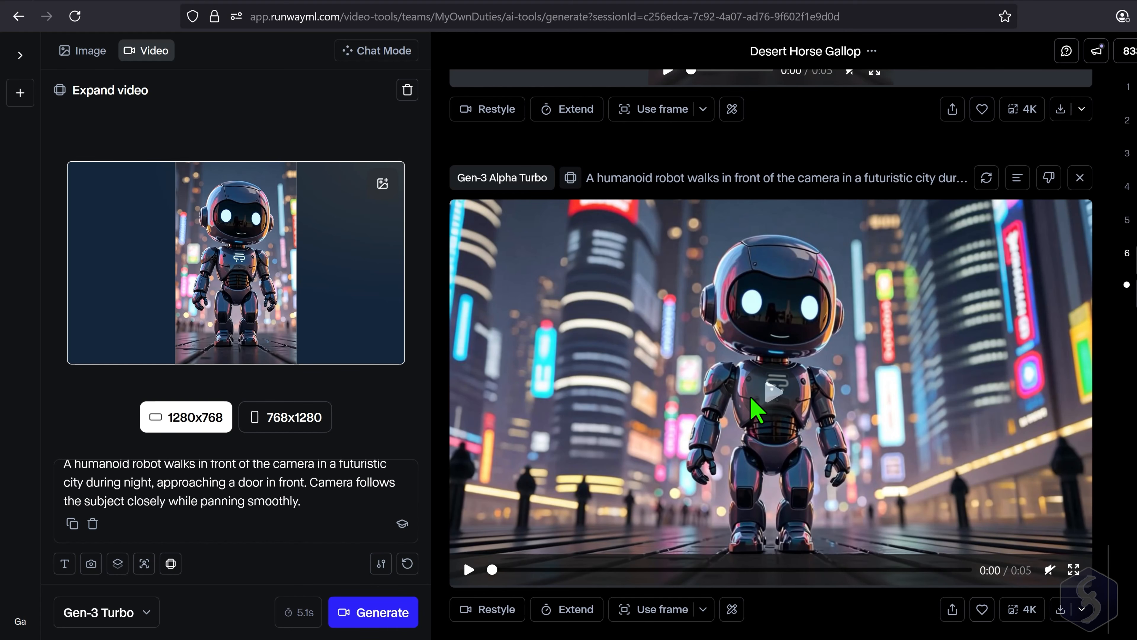
click(468, 570)
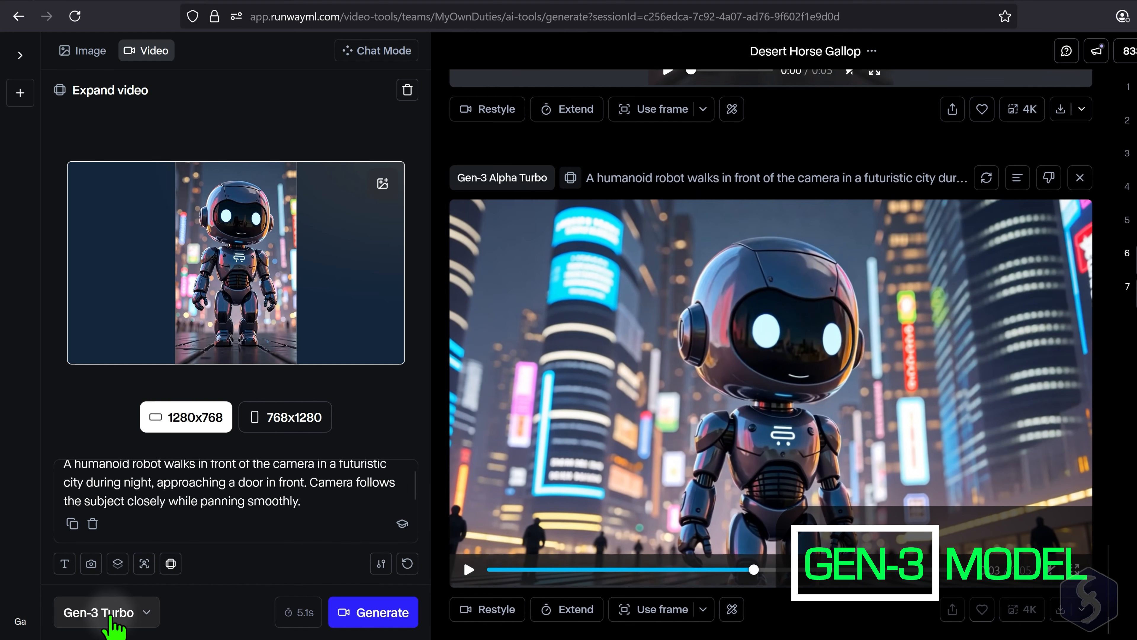
- Switch the video model to Gen-3 Alpha and cancel cropping the blue robot image
click(146, 618)
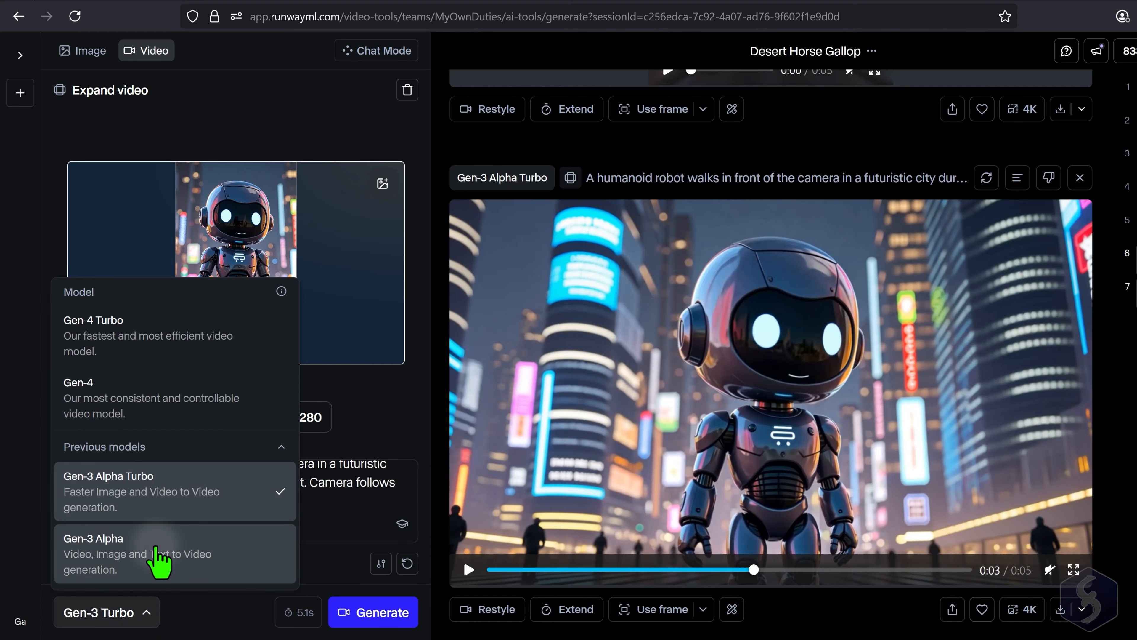
click(179, 576)
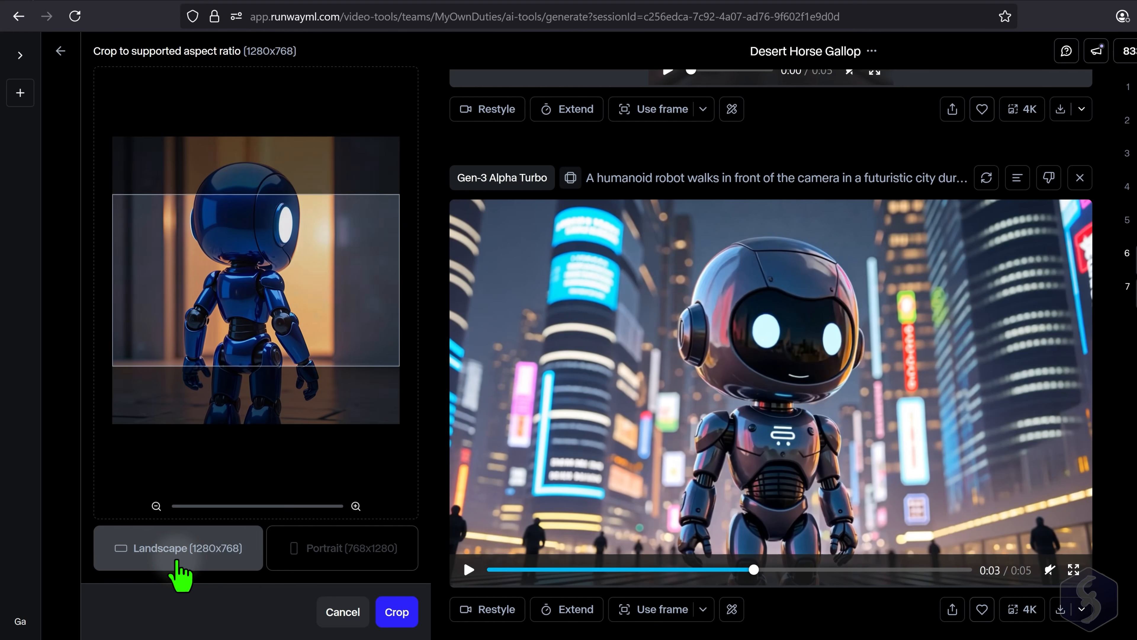
click(337, 602)
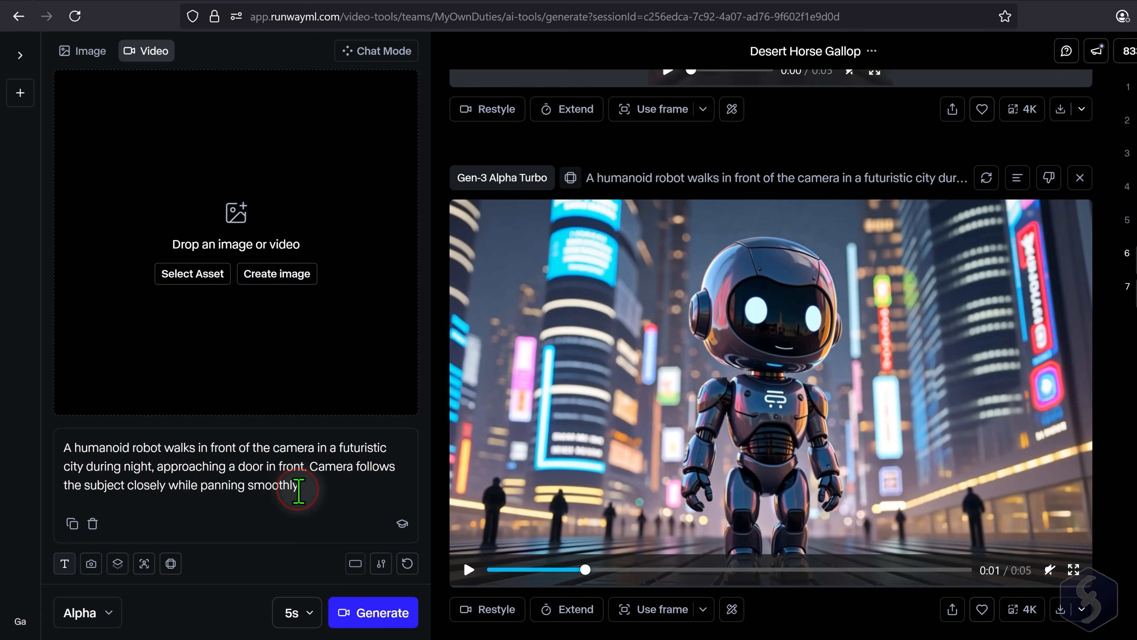
- Replace the whole prompt with the pasted valley description beginning "A glowing summer valley stretches under a golden sky."
drag(325, 493, 65, 447)
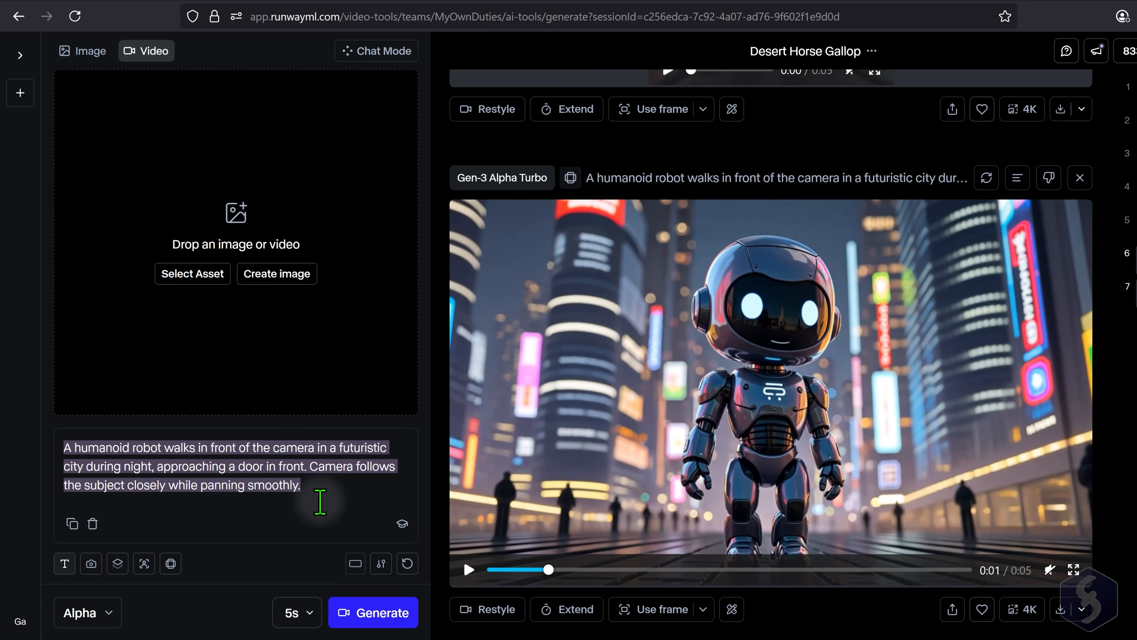
drag(338, 490, 129, 461)
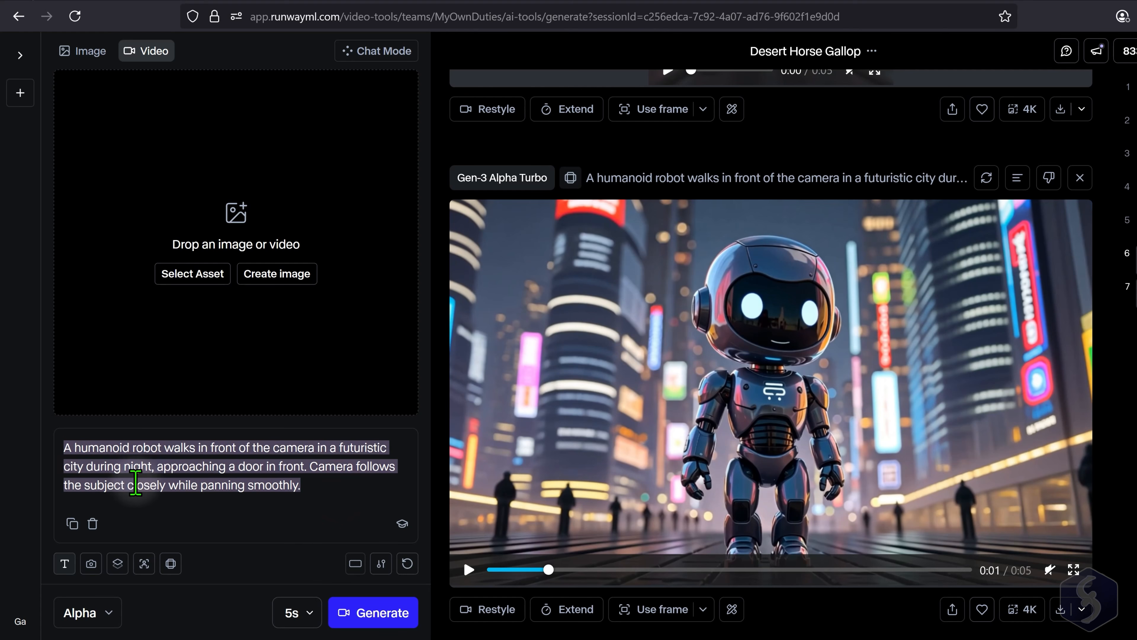
key(BackSpace)
key(ctrl+v)
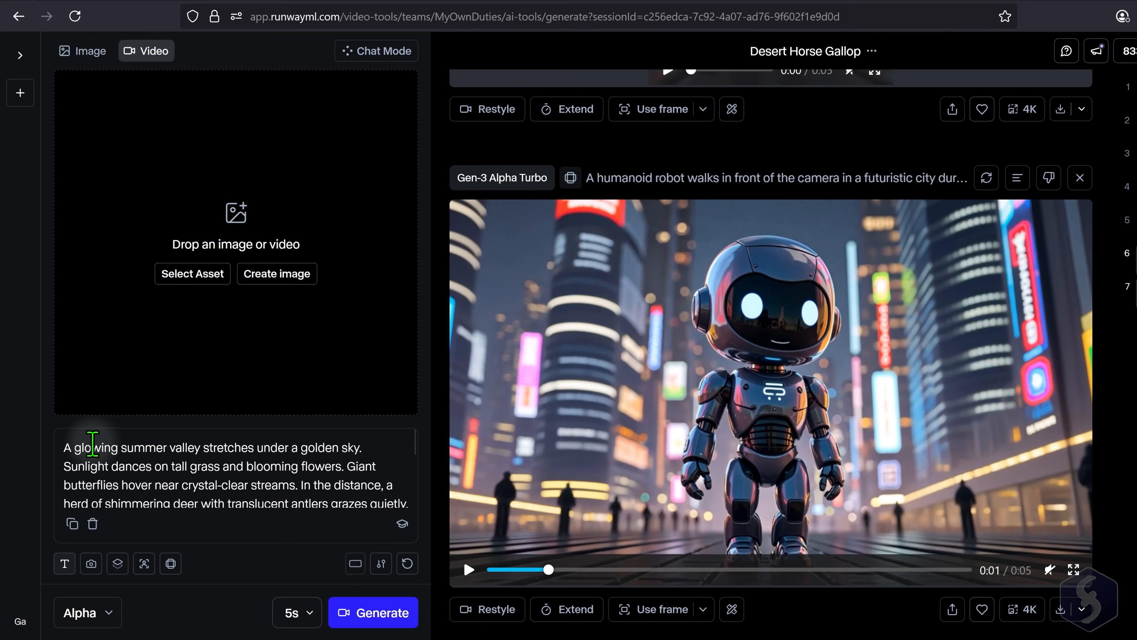
- Generate a 5-second Gen-3 Alpha video from the summer valley text prompt alone, and play then pause the result
drag(184, 468, 322, 499)
click(318, 487)
drag(158, 453, 315, 500)
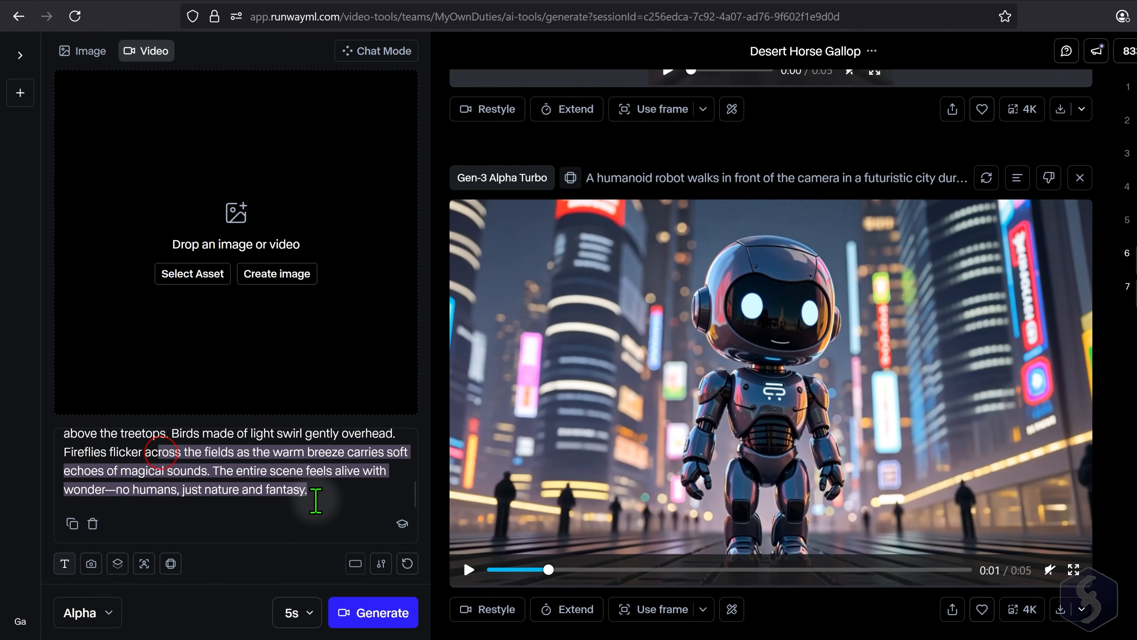
click(322, 494)
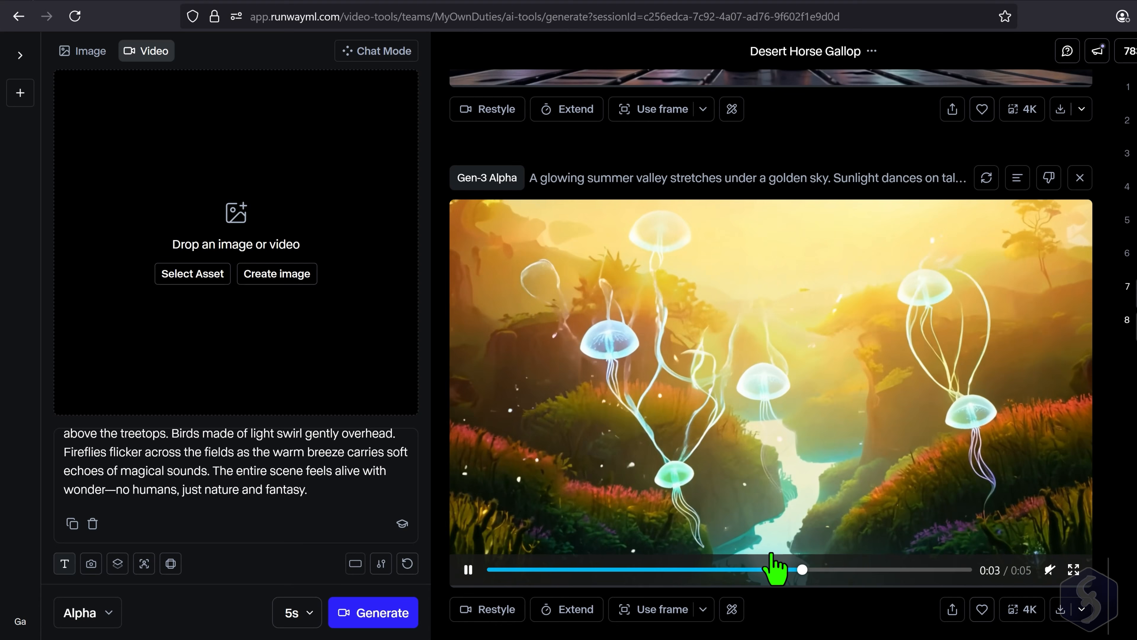
click(774, 568)
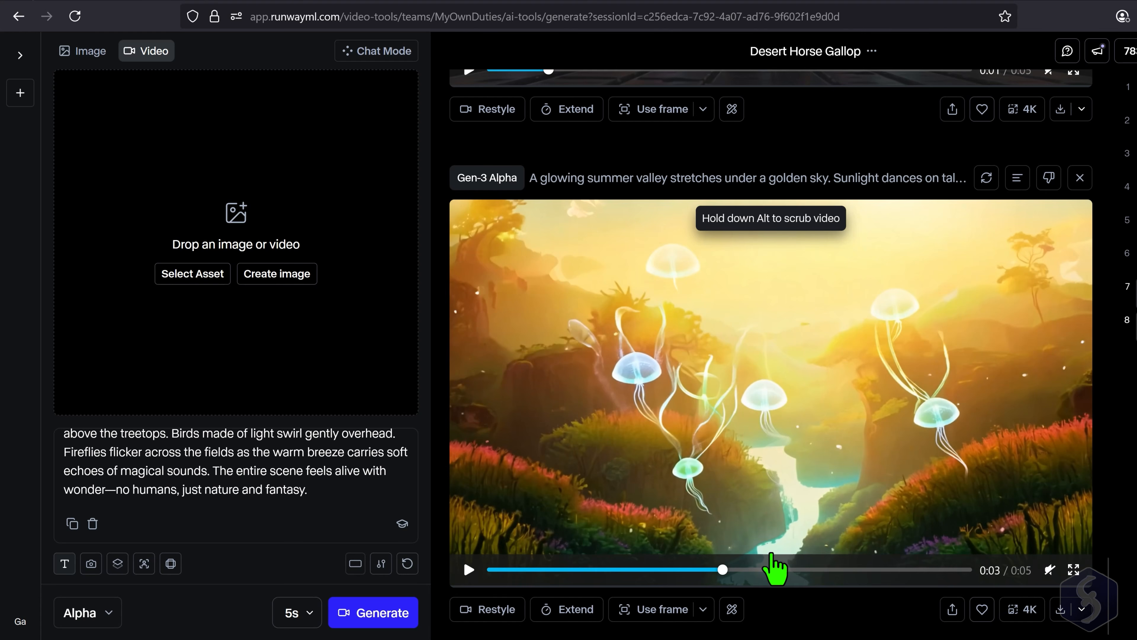
- Load the asset "0 A majestic tree st.jpg" as the video's input image, try it as last frame, and set it as first frame
click(181, 275)
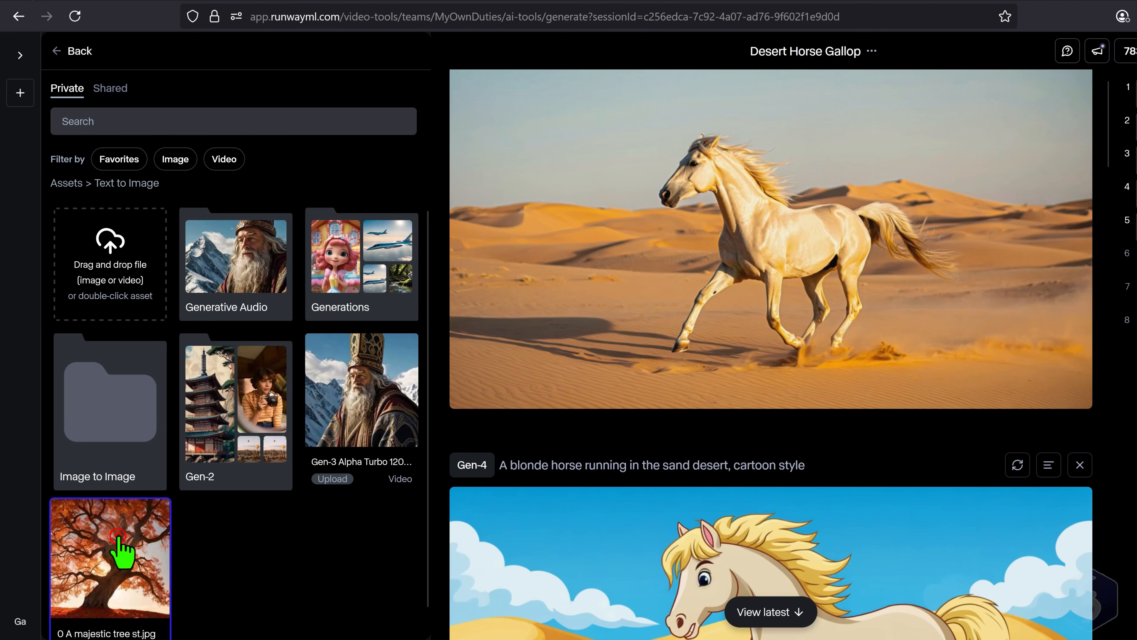
click(119, 537)
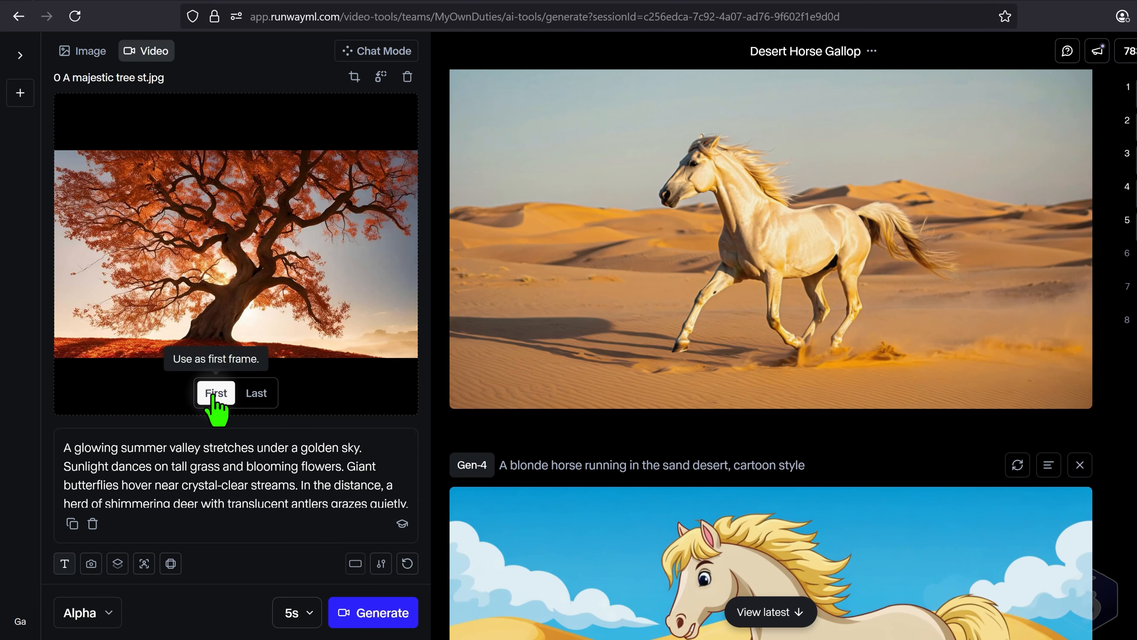
click(261, 392)
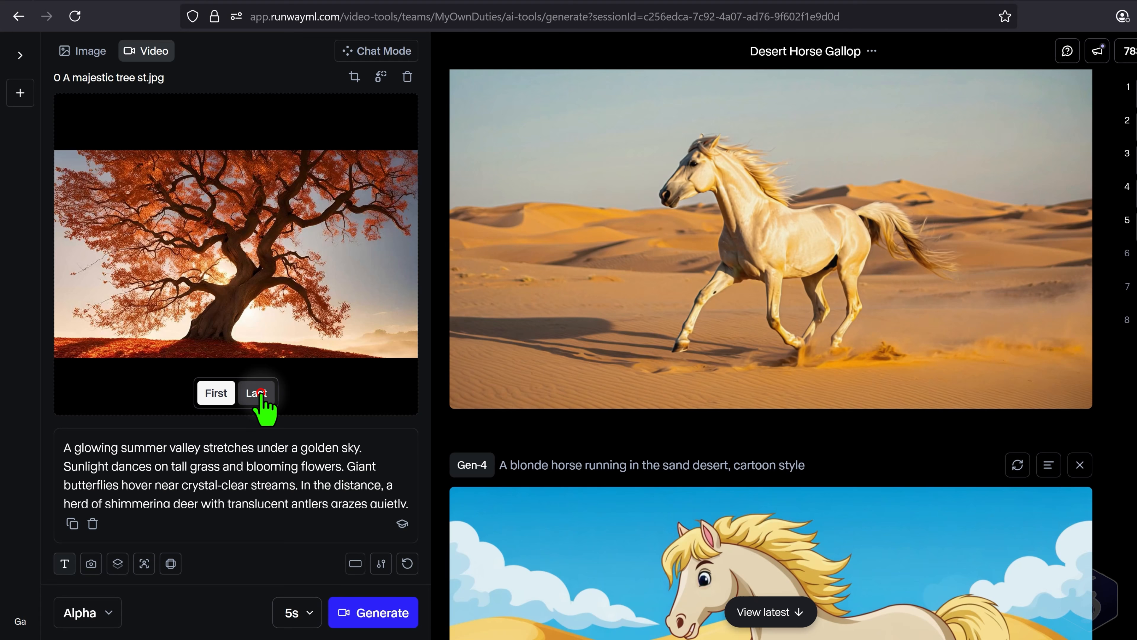
click(226, 391)
click(215, 393)
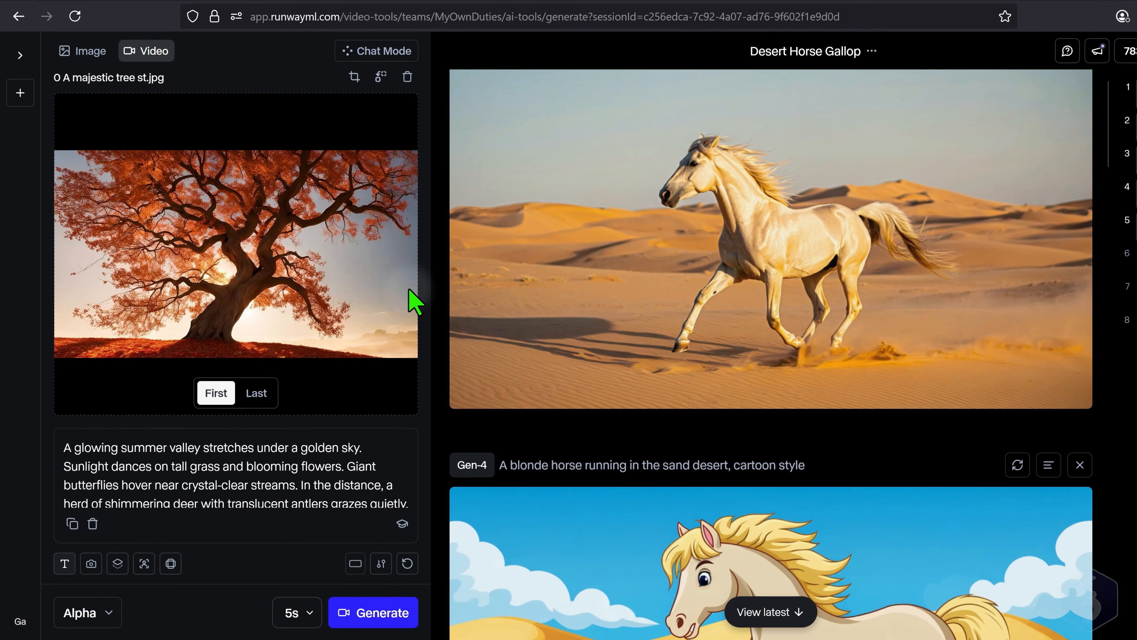
- Switch to image generation and enter the prompt "A standing lion is standing at the camera in a savannah African landscape in a cinematic style."
click(88, 51)
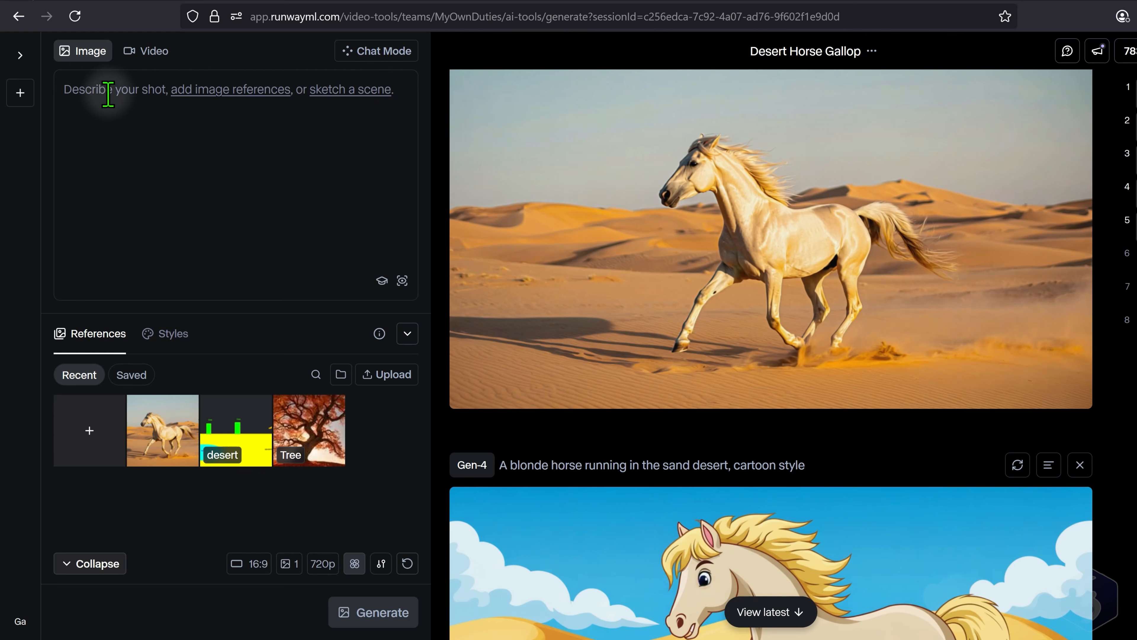
text(A standing lion)
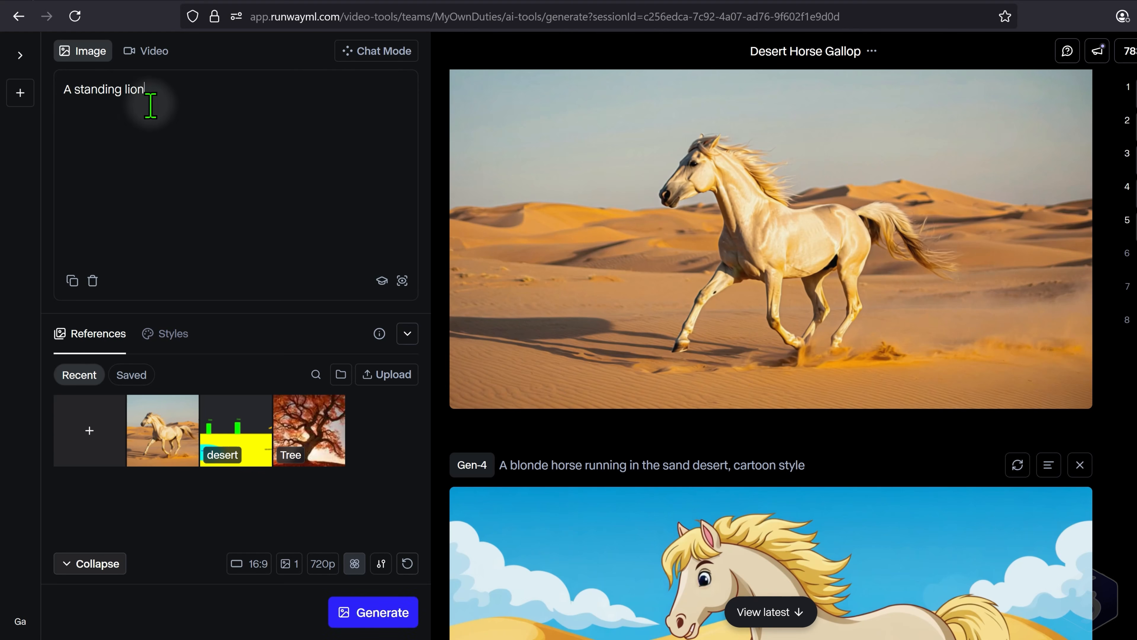
text( is standing at the camera in a savannah African)
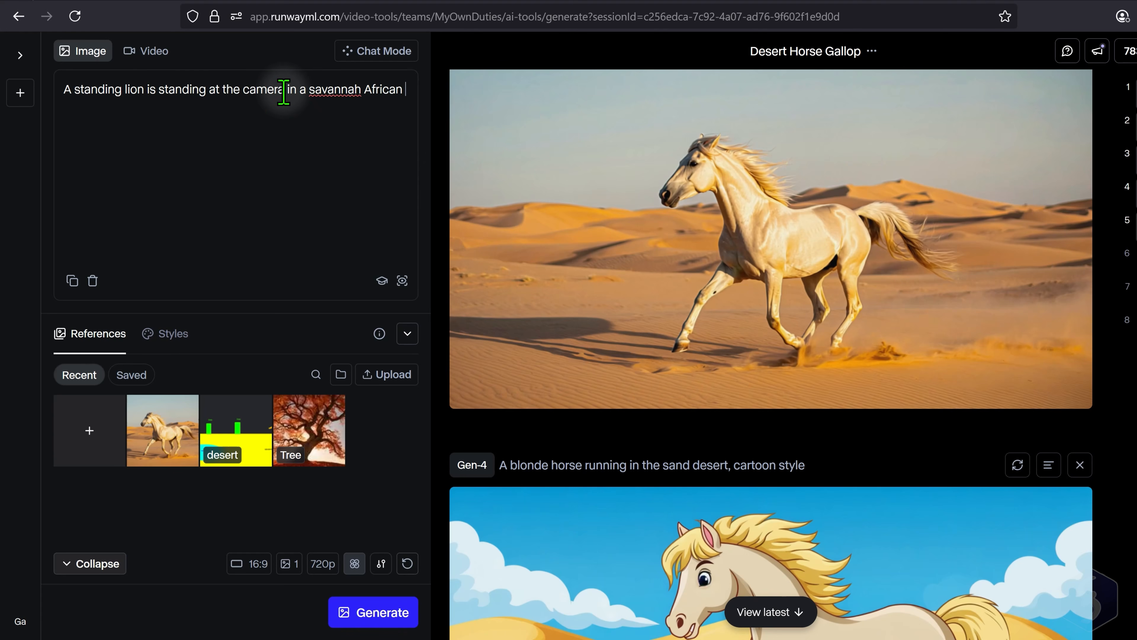
text( landsca)
key(Tab)
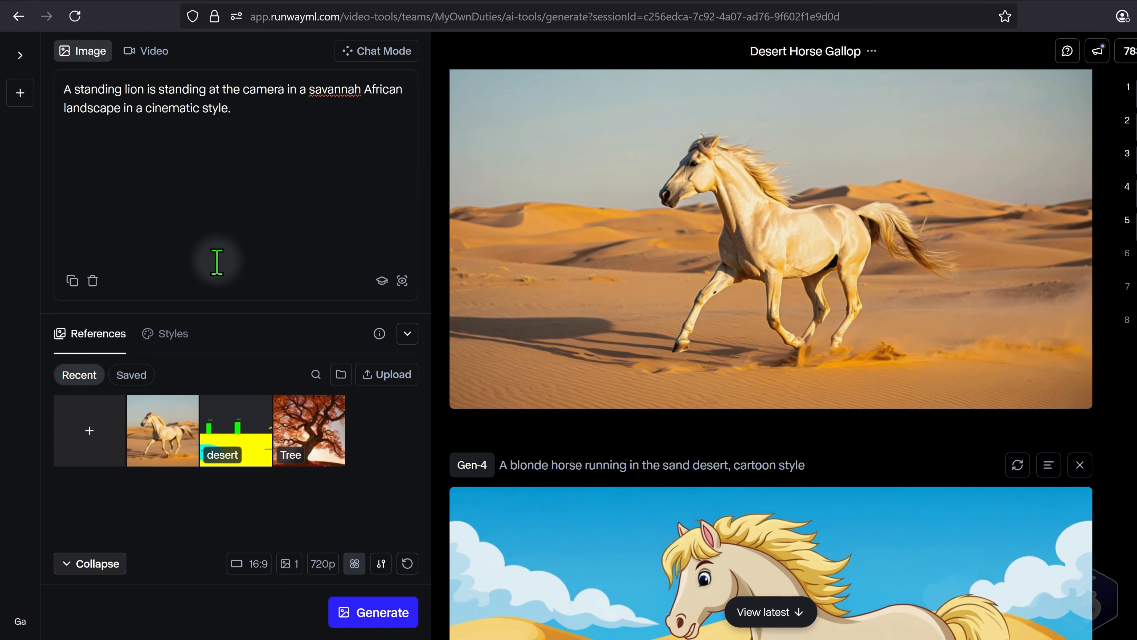
- Apply the Vivid style, review the aspect ratio, image count and resolution options, and generate one 16:9 lion image at 720p
click(173, 335)
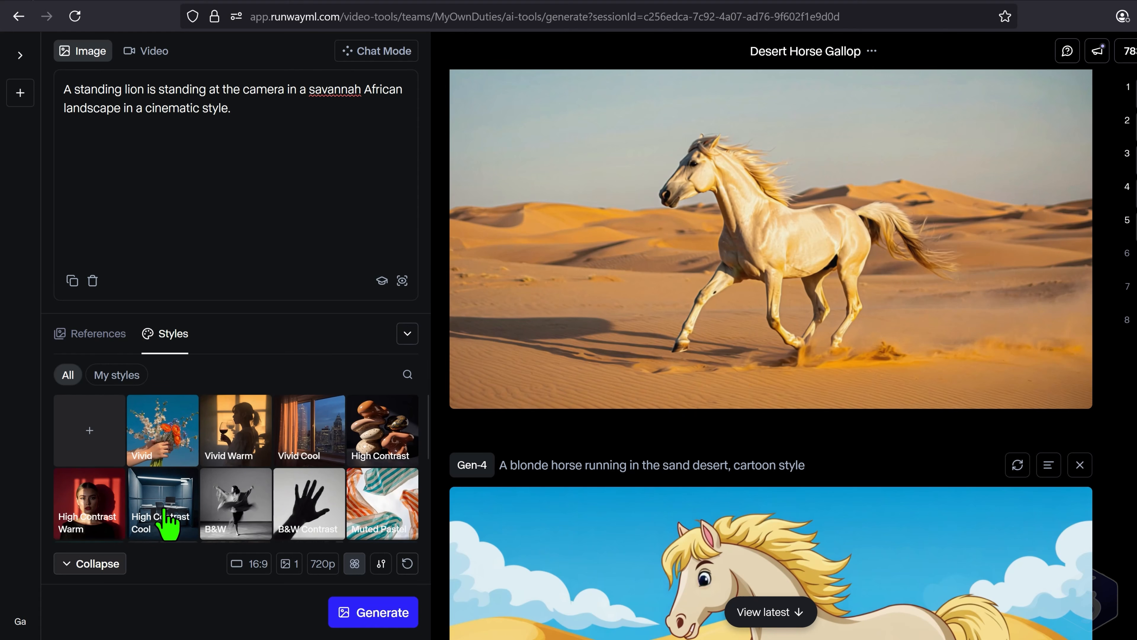
click(163, 430)
click(250, 566)
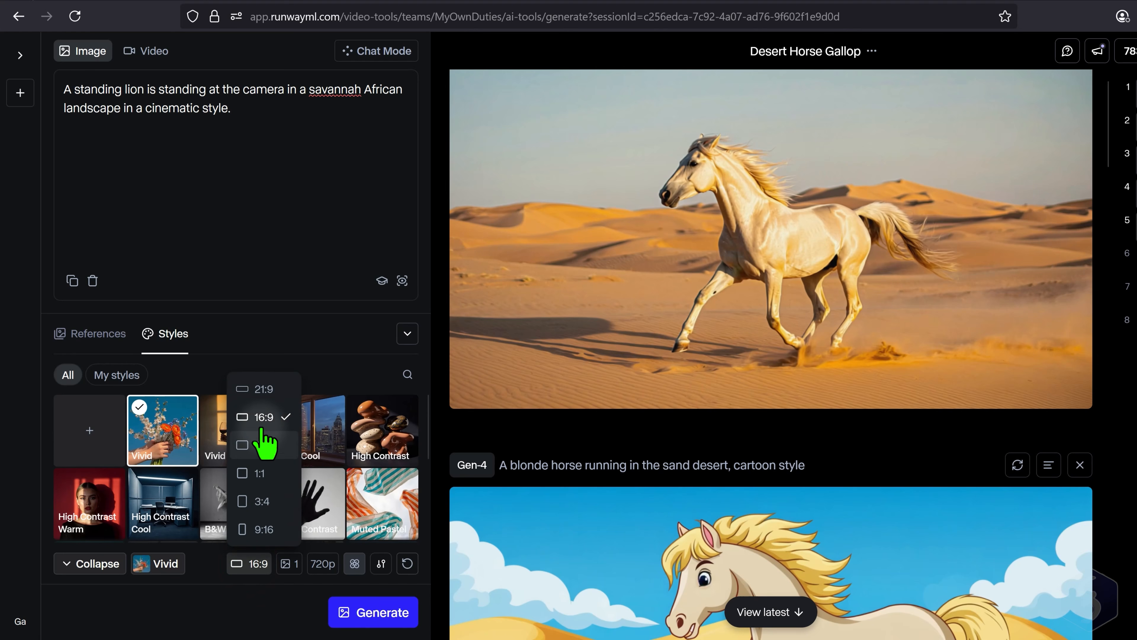
click(295, 562)
click(296, 560)
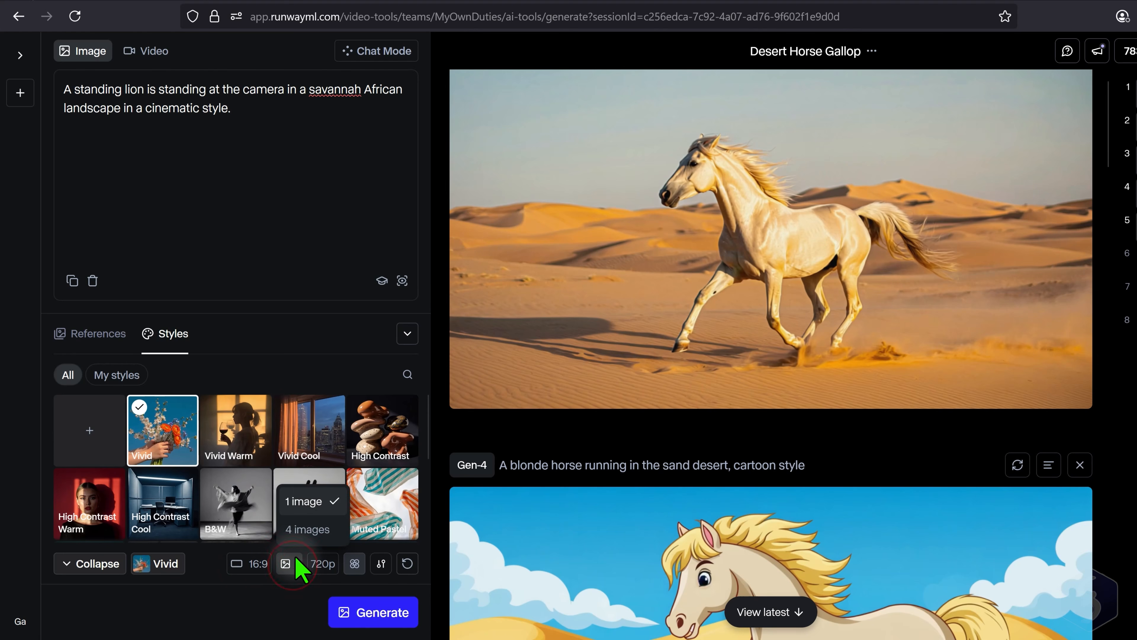
click(324, 582)
click(329, 565)
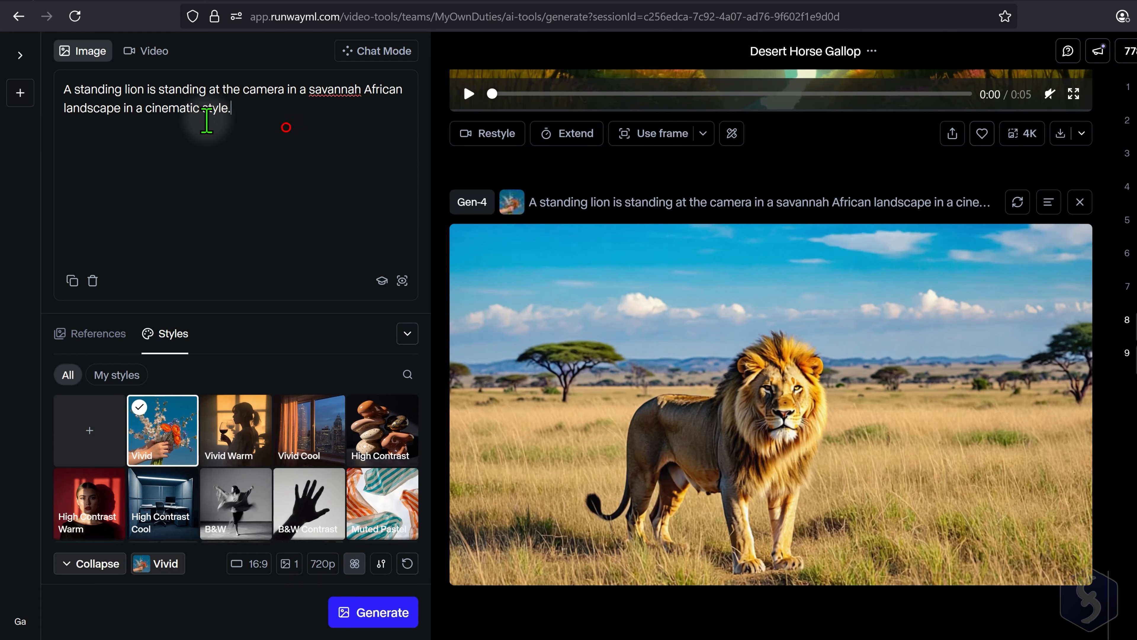
- Clear the prompt and upload Lion2.png, JaguarPattern.png and Vulcan.png as image references
drag(284, 127, 27, 99)
key(BackSpace)
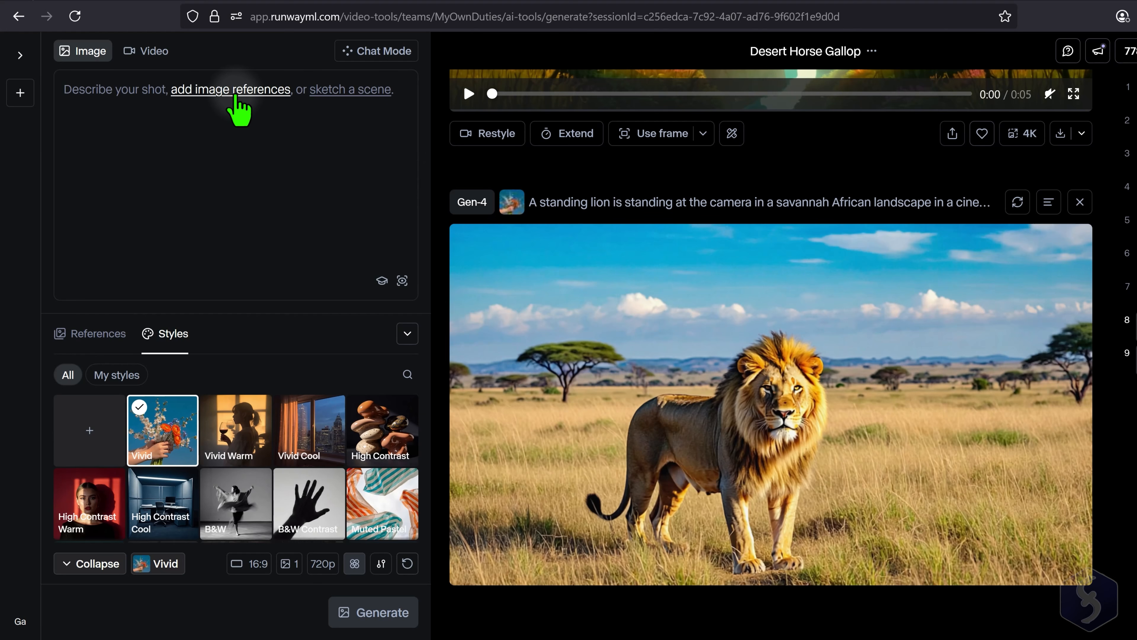
click(235, 92)
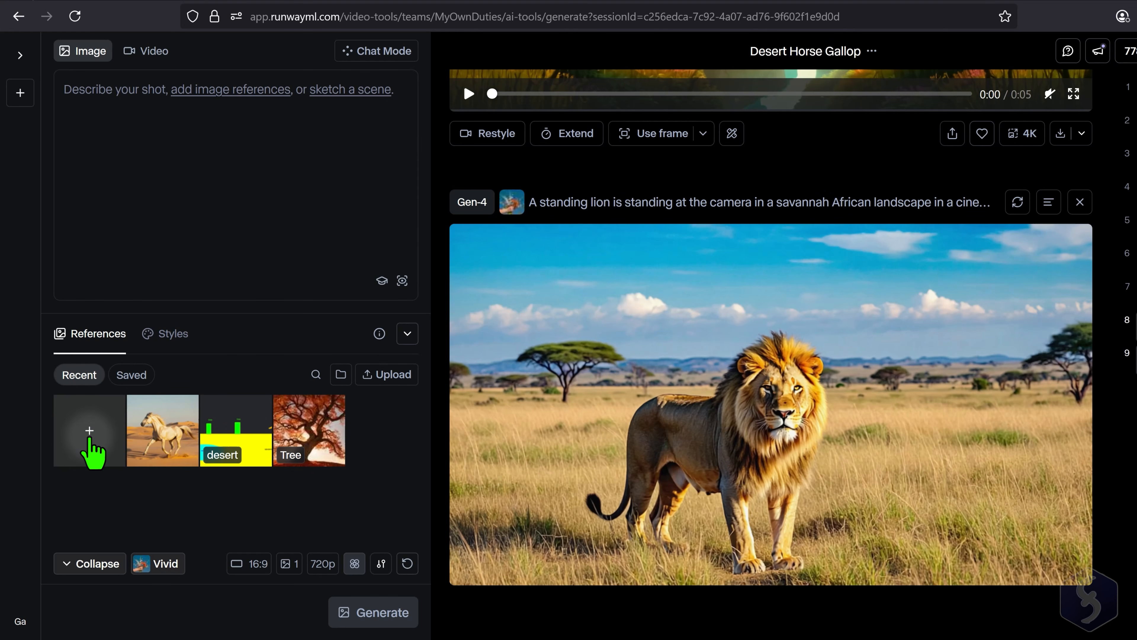
click(89, 431)
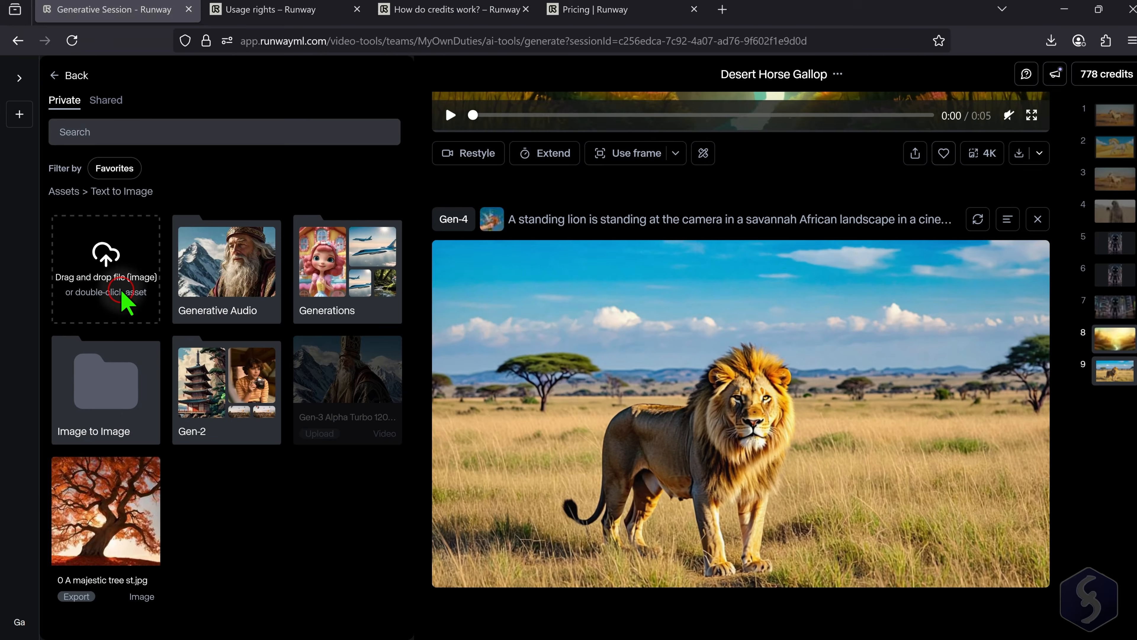
double_click(113, 251)
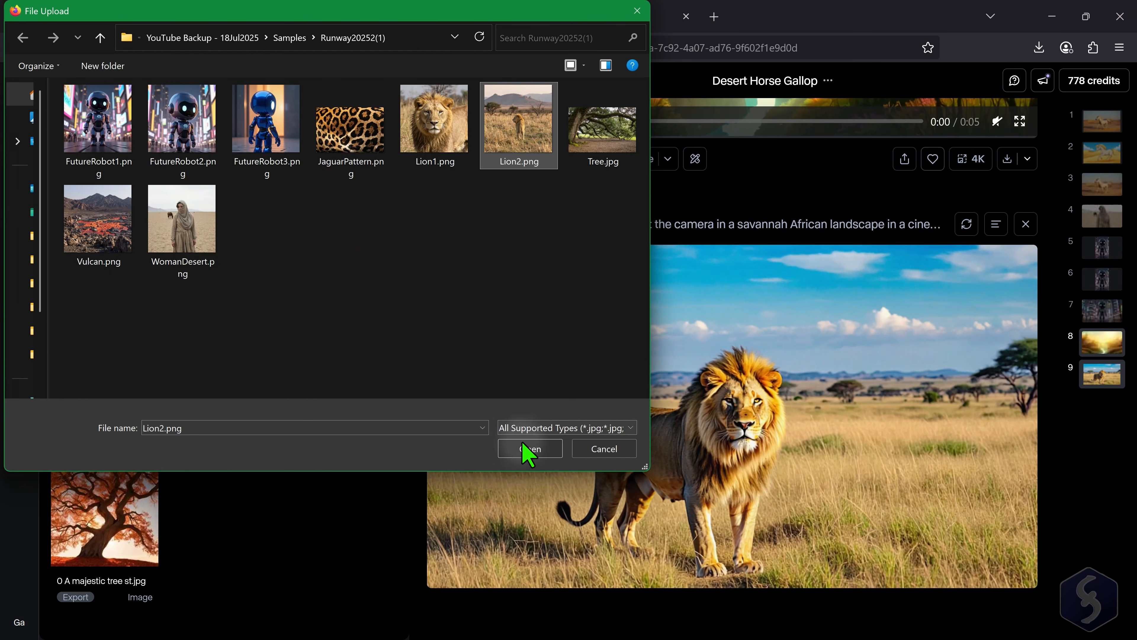
click(530, 448)
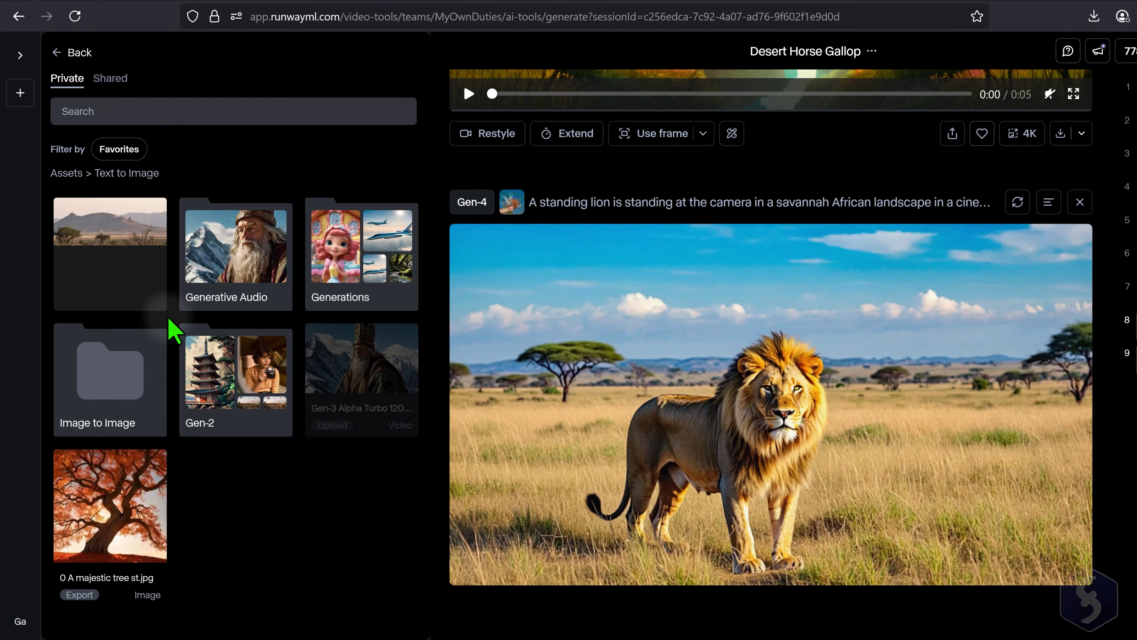
click(148, 287)
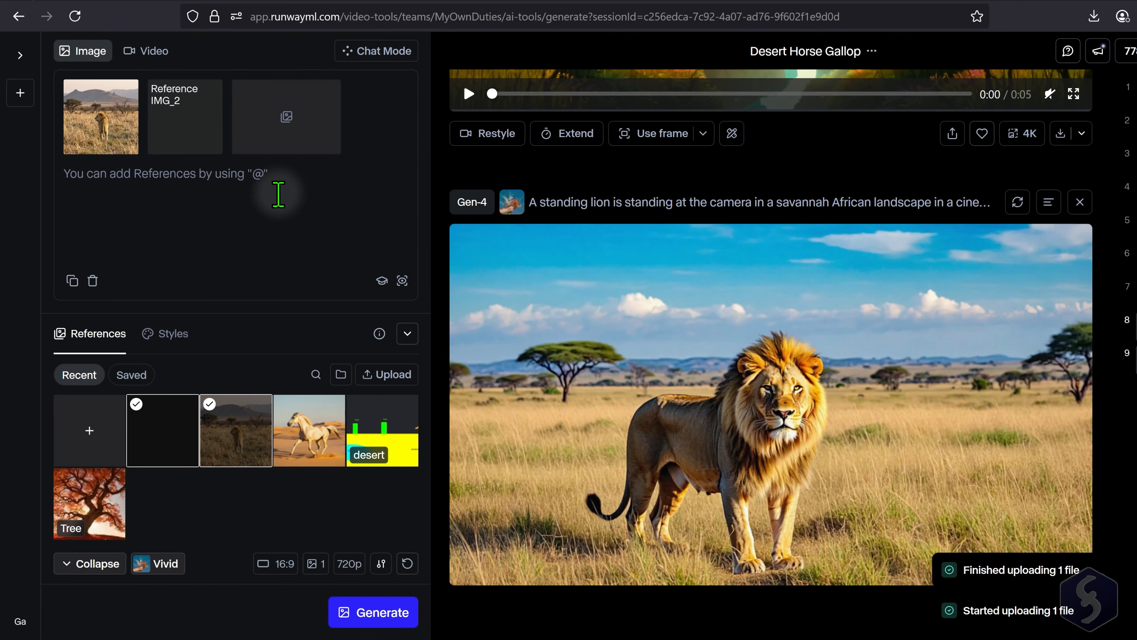
click(329, 118)
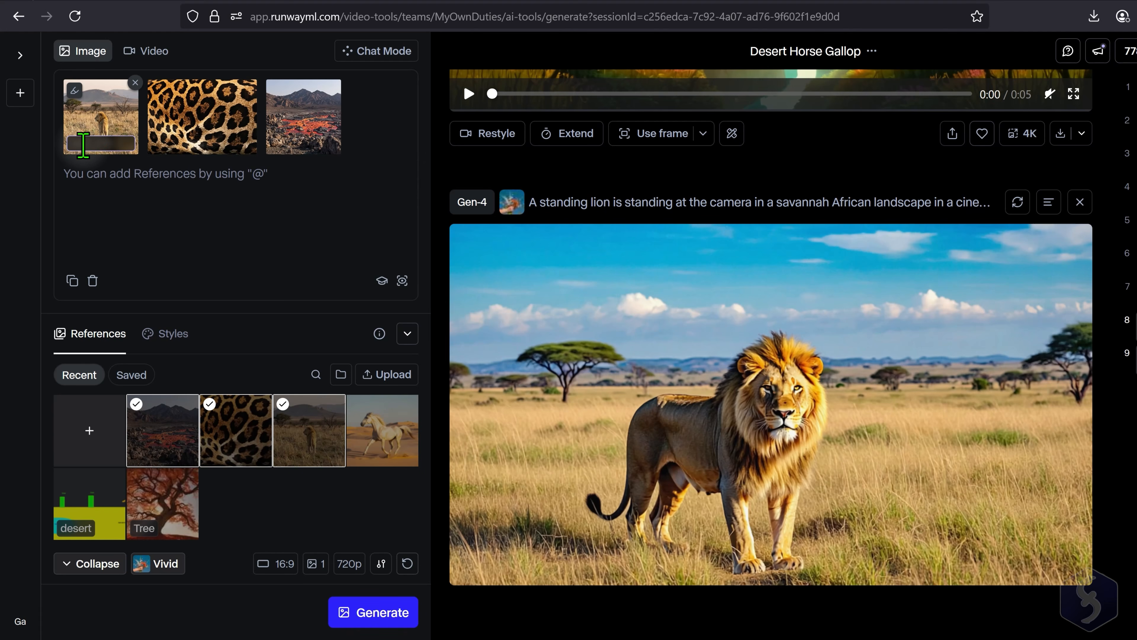
- Name the three reference images "lion", "JaguarPattern" and "vulcan"
click(84, 143)
text(lion)
click(179, 144)
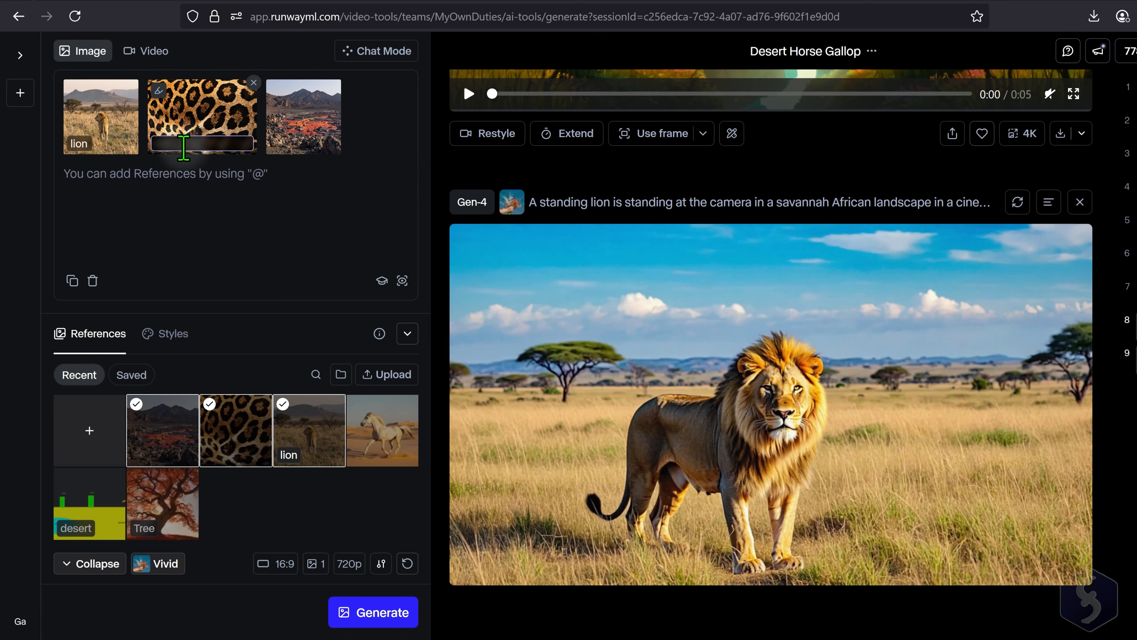
click(295, 144)
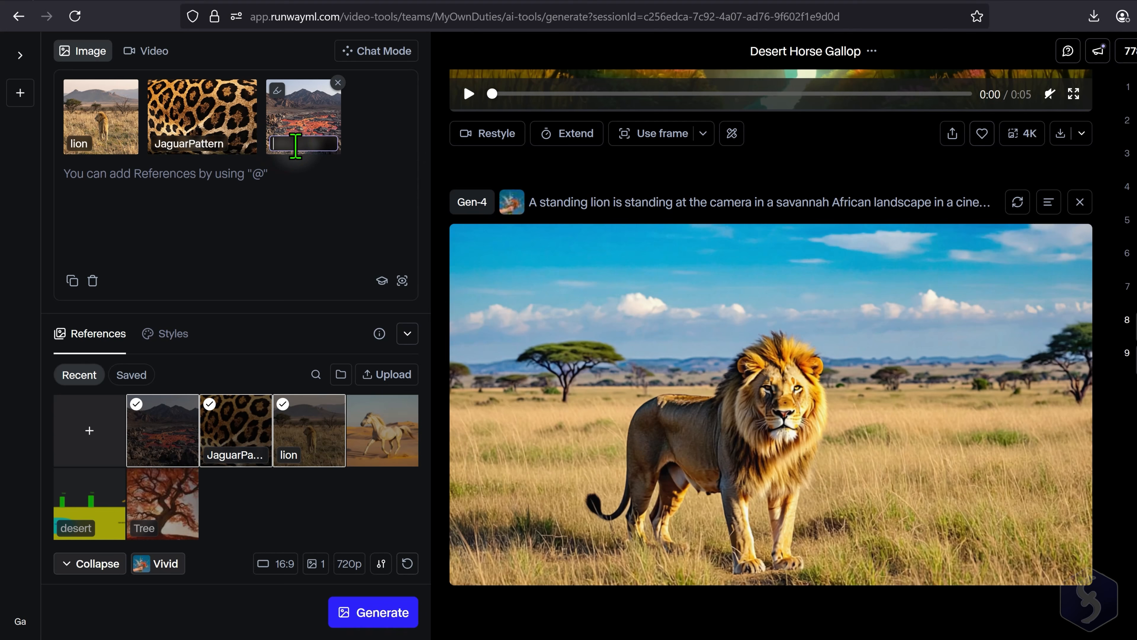
text(vulcan)
click(94, 178)
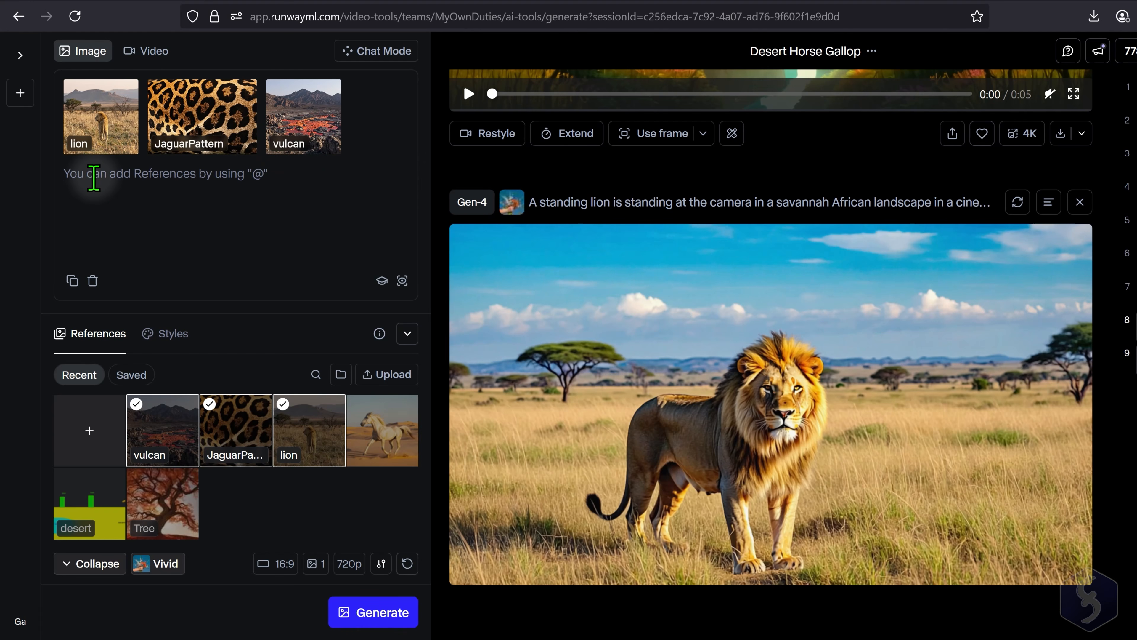
text(A)
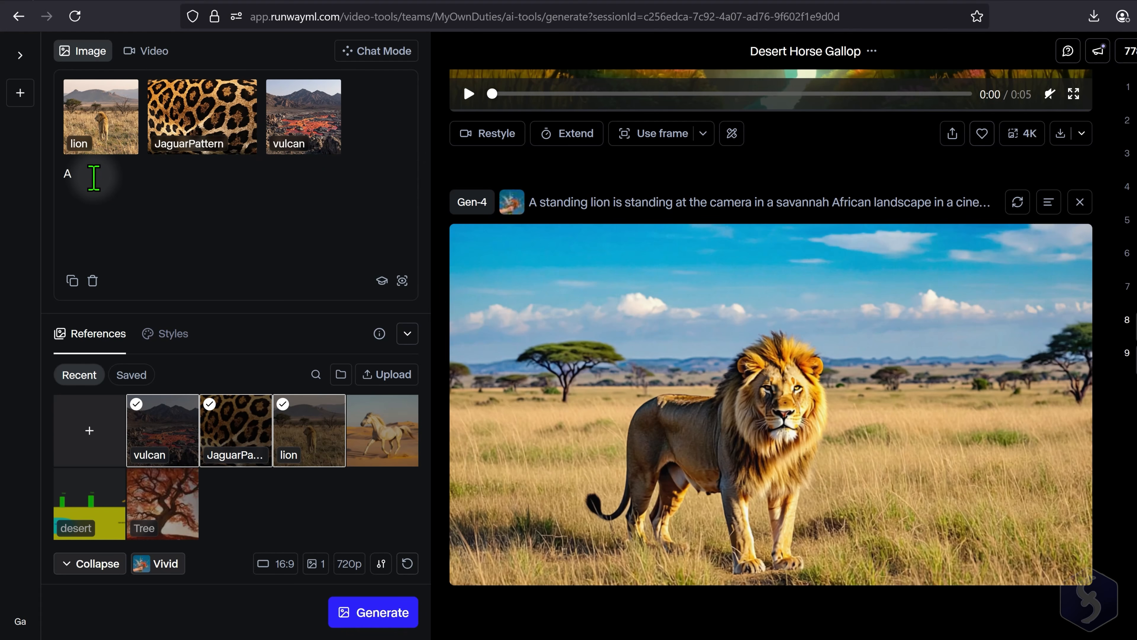
text( @)
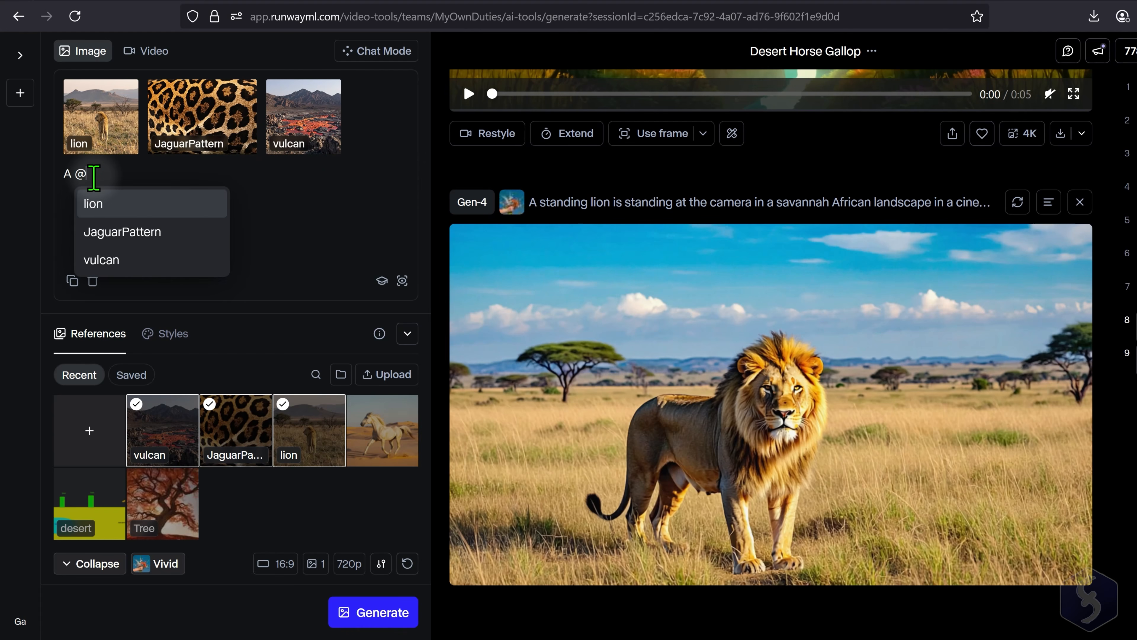
click(136, 207)
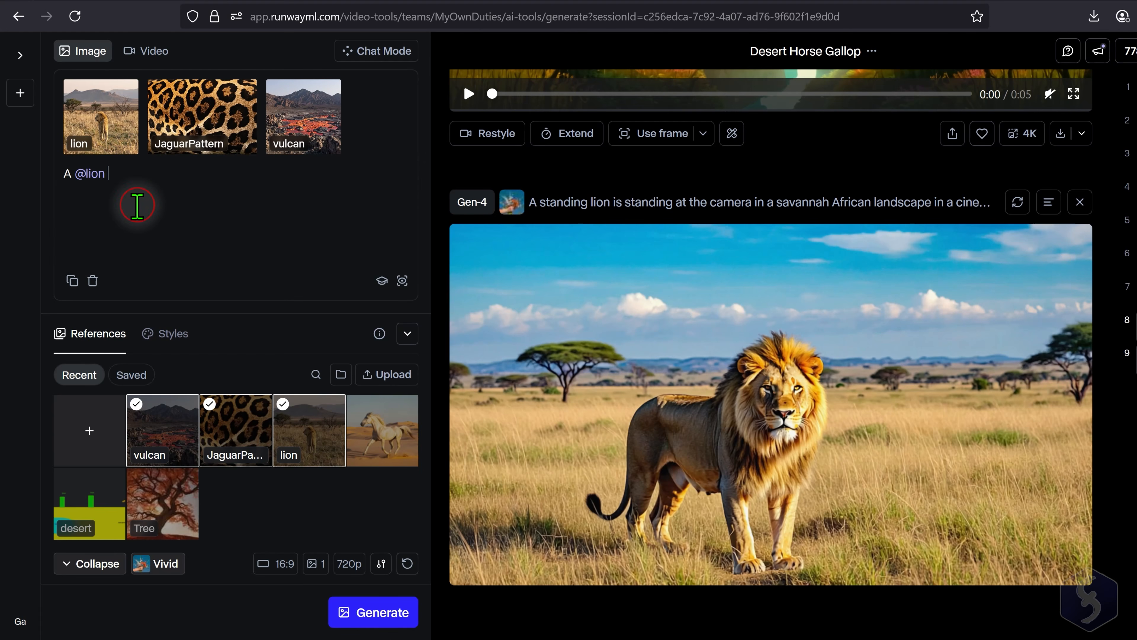
text(with @)
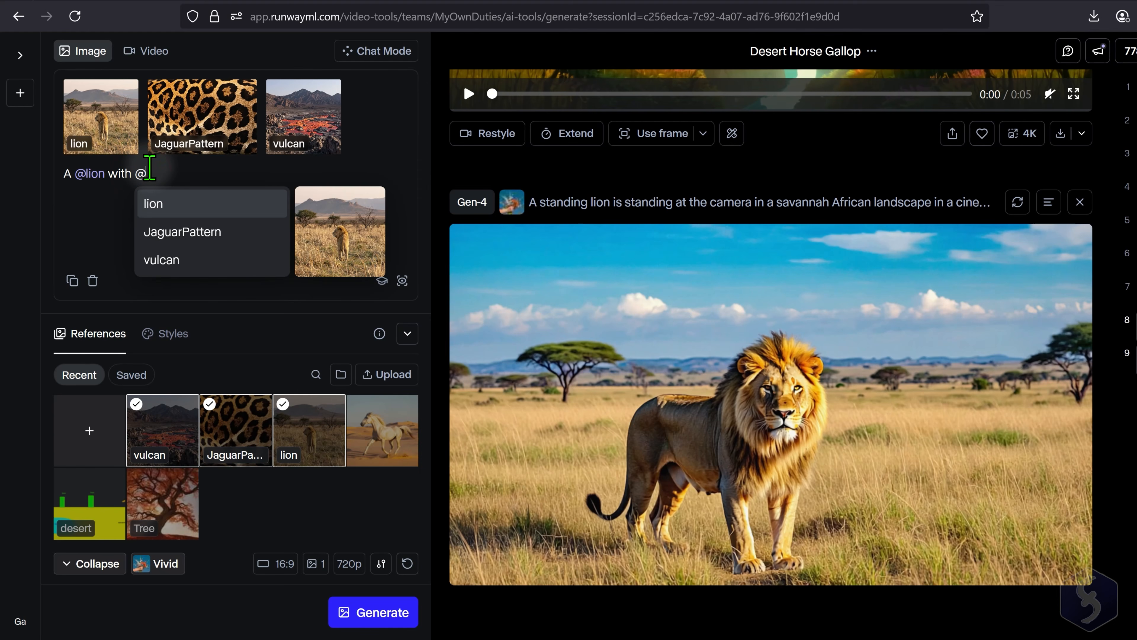
click(215, 231)
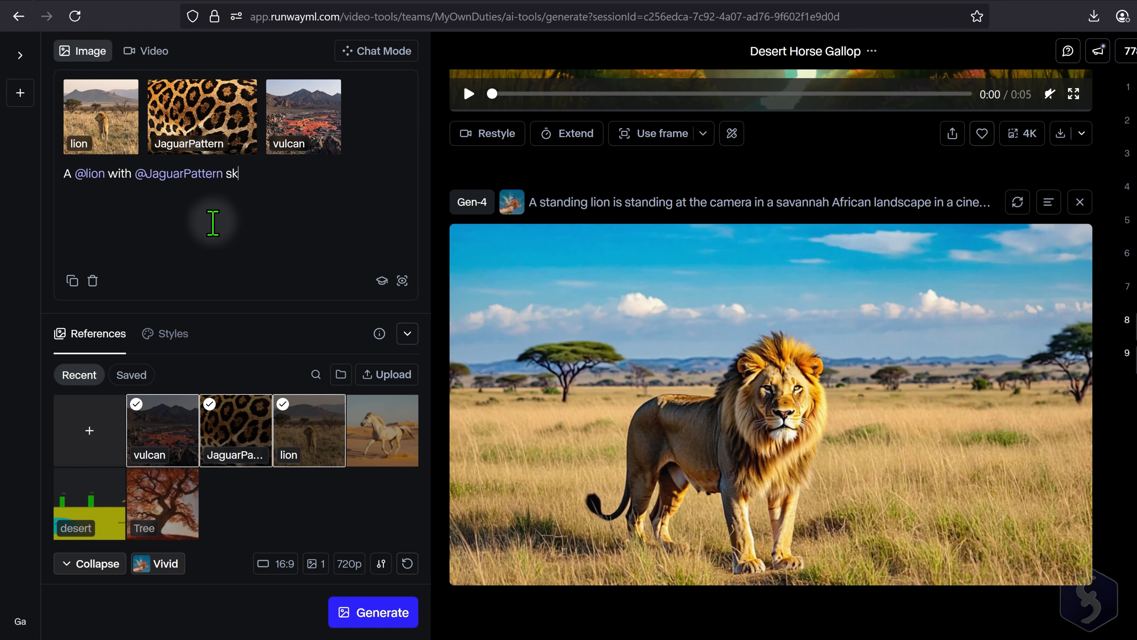
text(skin color, is wandering through)
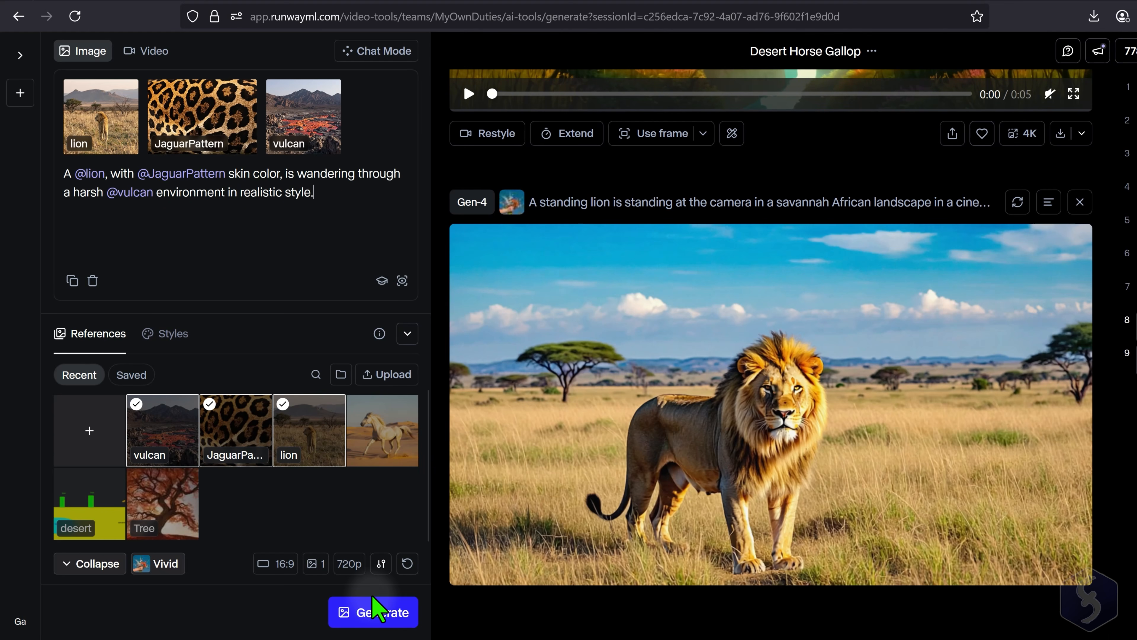
click(378, 612)
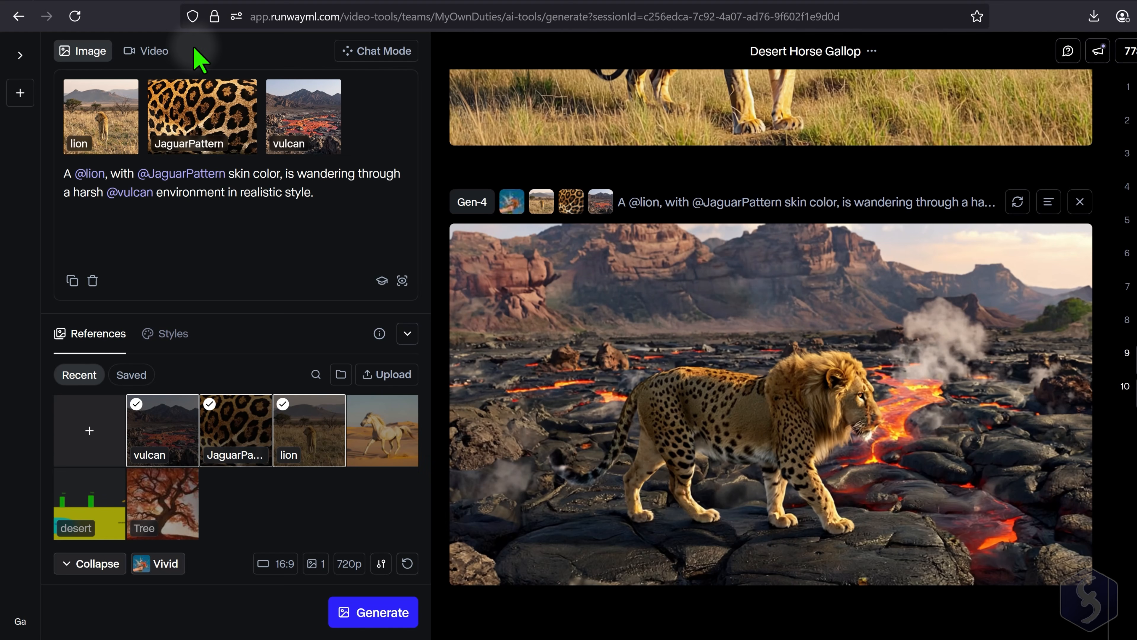
- Switch to video generation, remove the tree image and old prompt, and use the generated spotted lion image as the video input
click(151, 53)
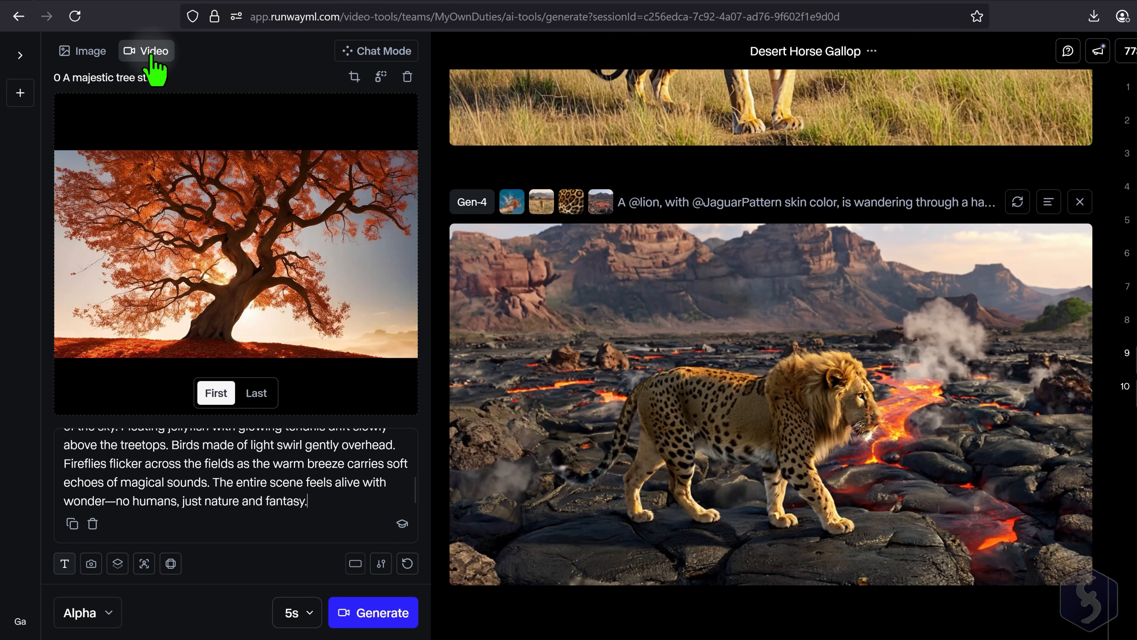
click(406, 77)
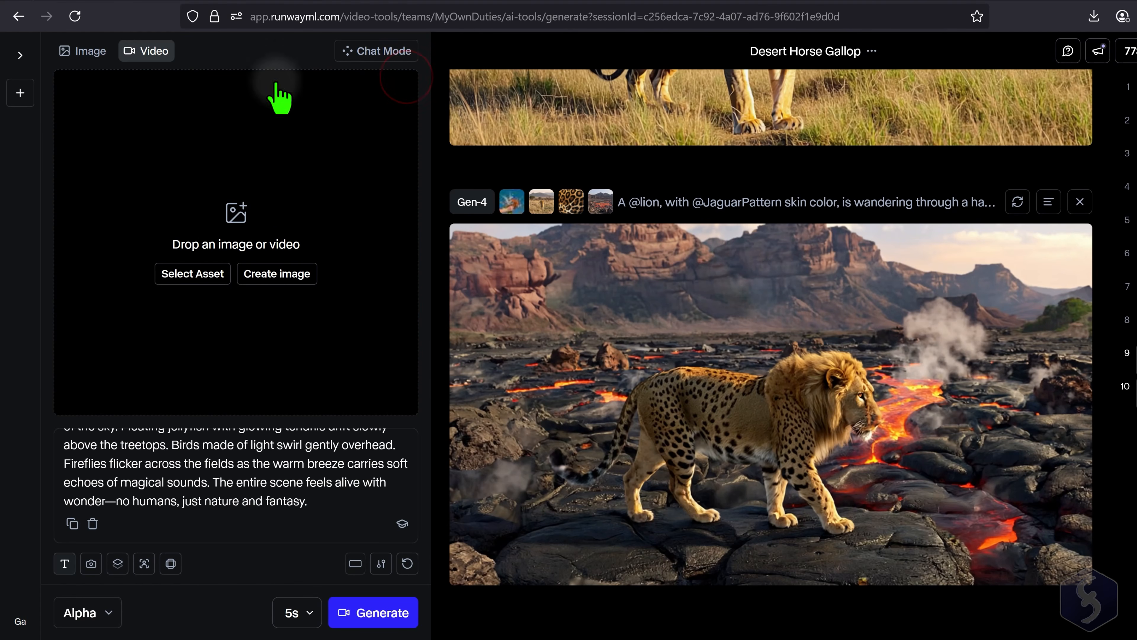
drag(316, 506, 56, 427)
key(BackSpace)
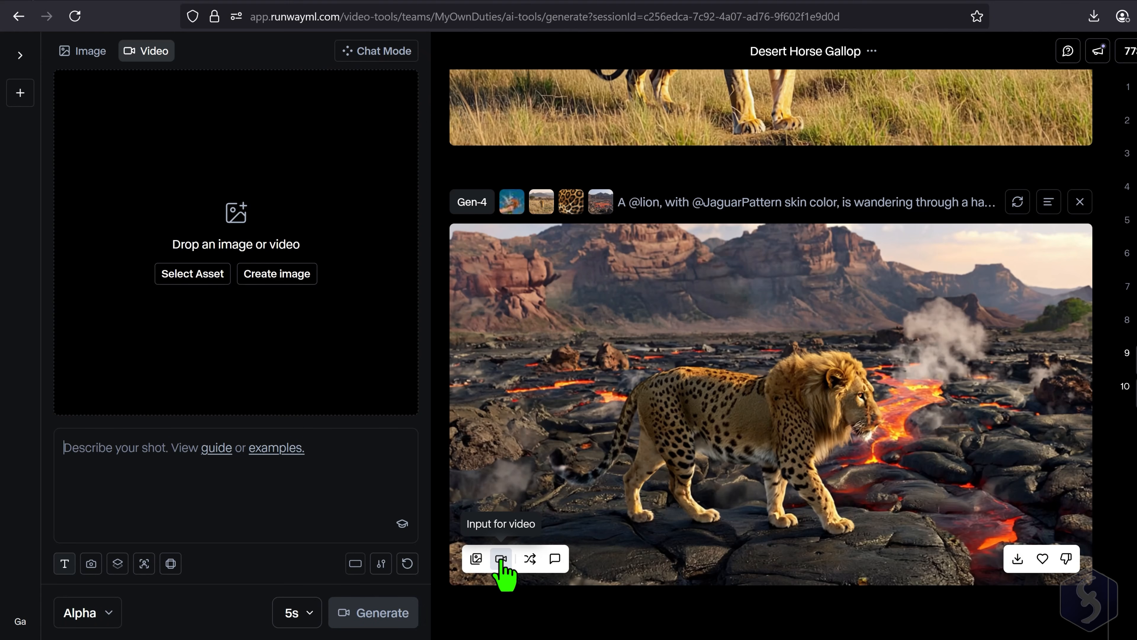
click(501, 559)
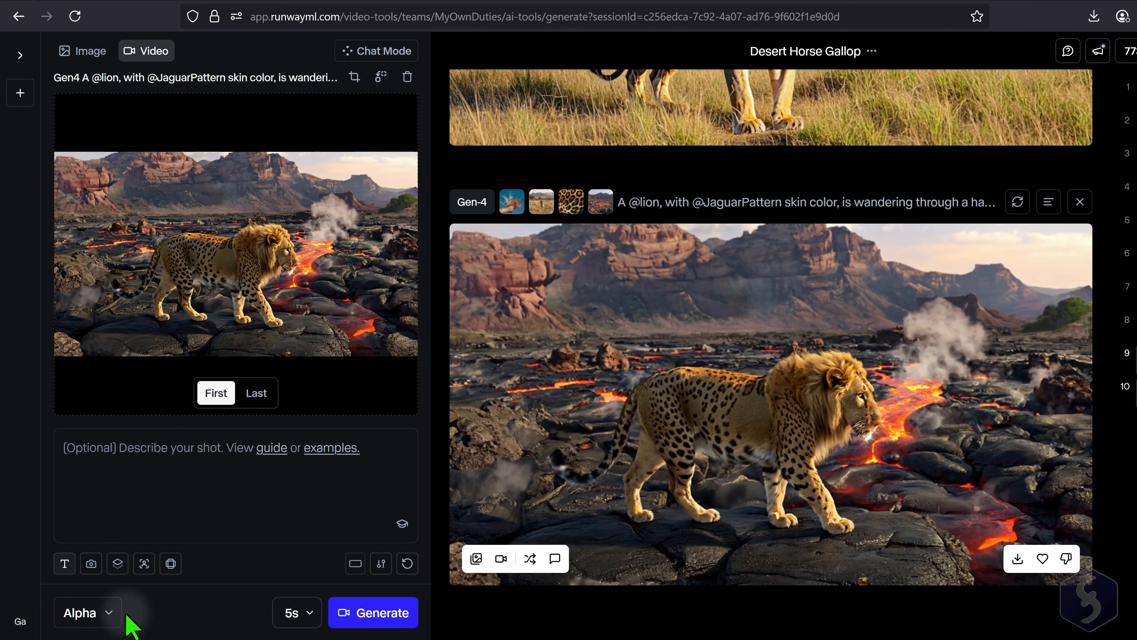
- Generate a 5-second Gen-4 video from "The camera rises slowly, showing a lone lion with Jaguar fur, wandering through a harsh volcanic environment in a realistic style."
click(109, 613)
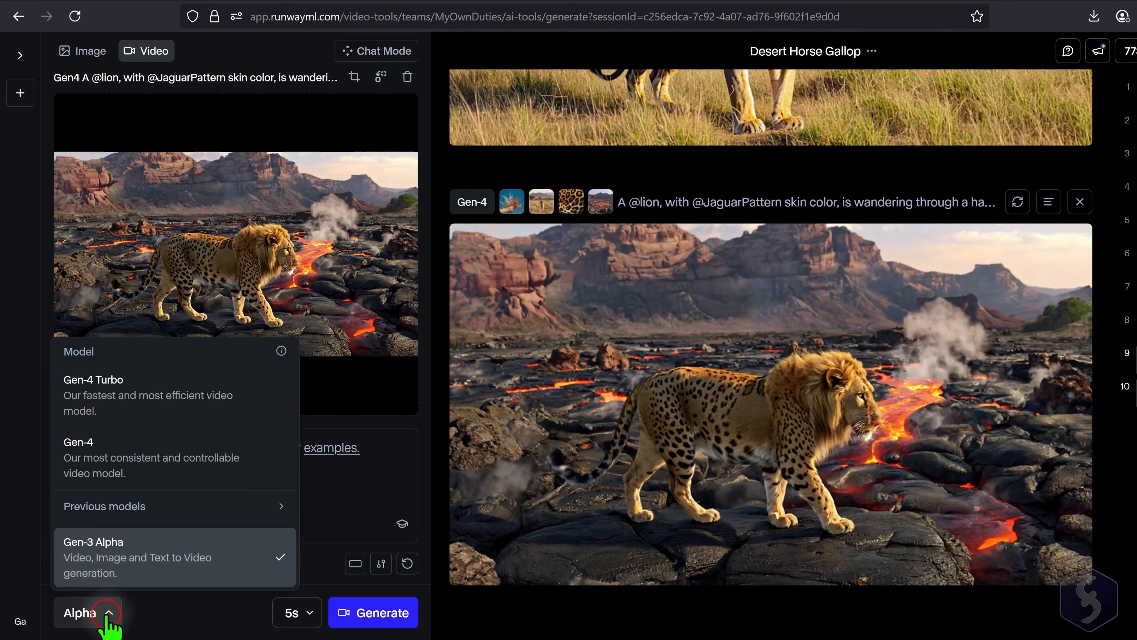
click(143, 475)
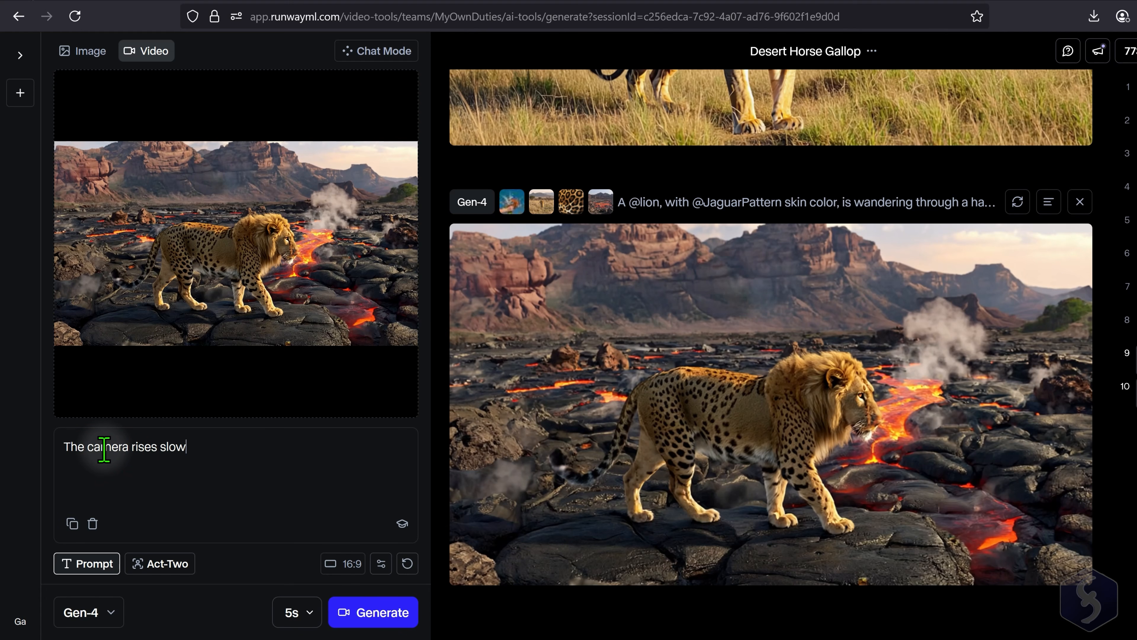
text(, showing a lone lion with Jaguar fur, wandering through a harsh volcanic environment in a realistic style.)
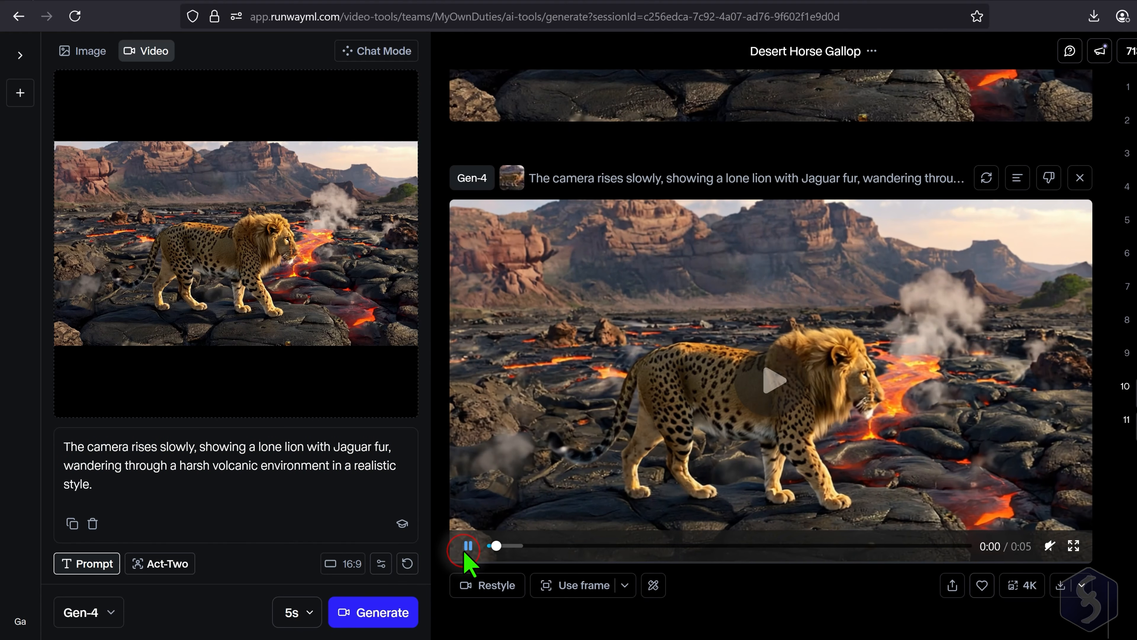
click(470, 545)
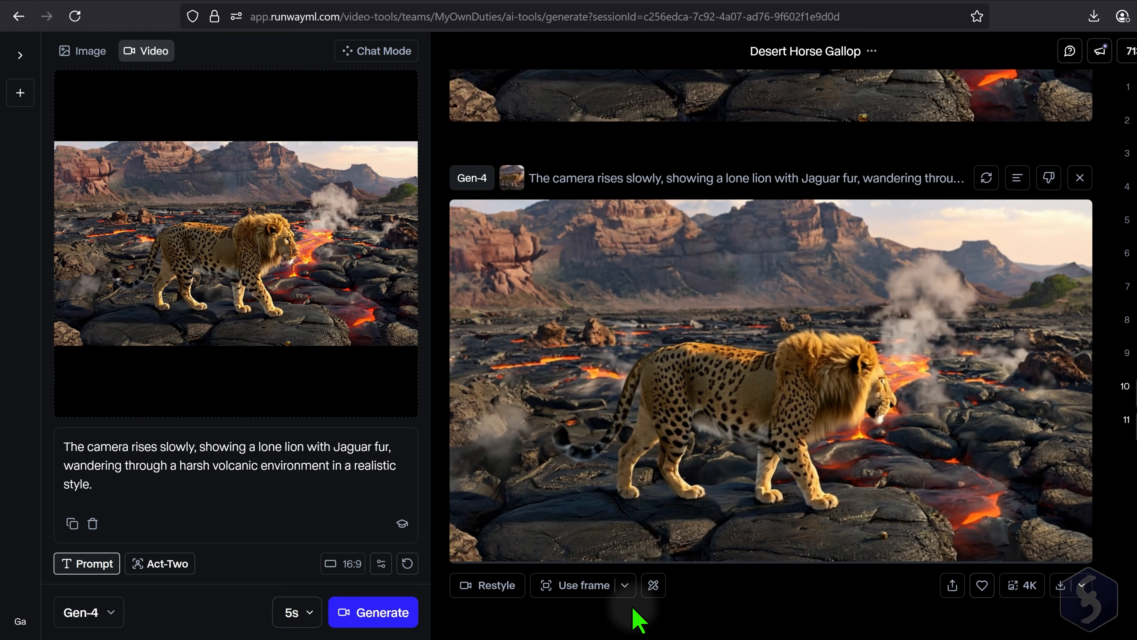
- Download the generated image of the spotted lion on the lava field and open the Upscale Image tool from the full tool list
scroll(579, 312, up, 8)
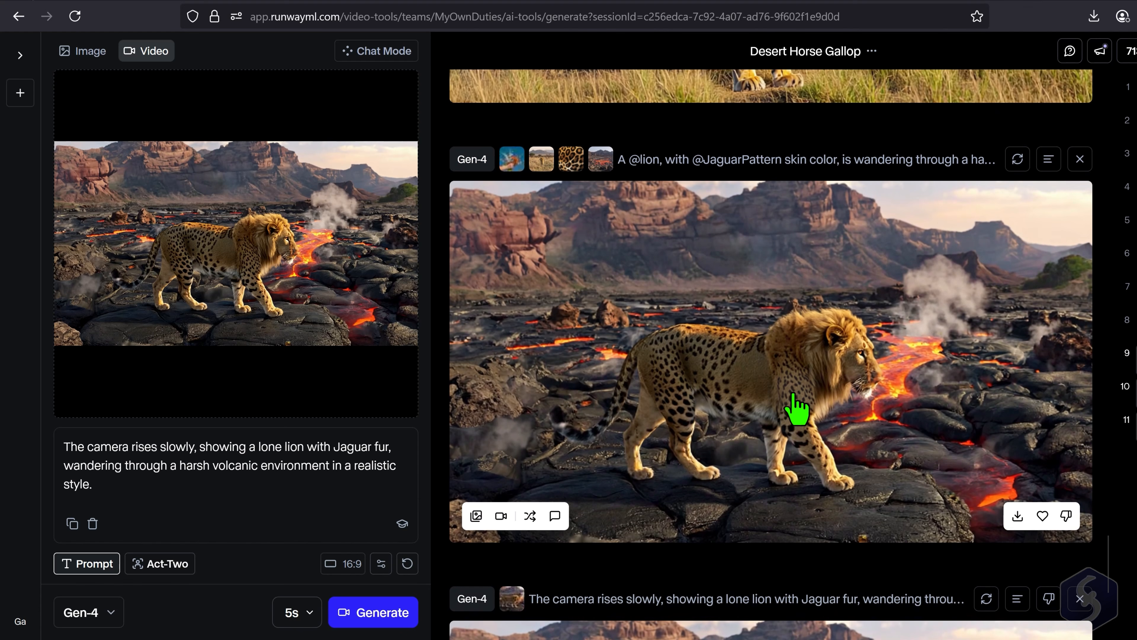
click(1018, 518)
click(16, 55)
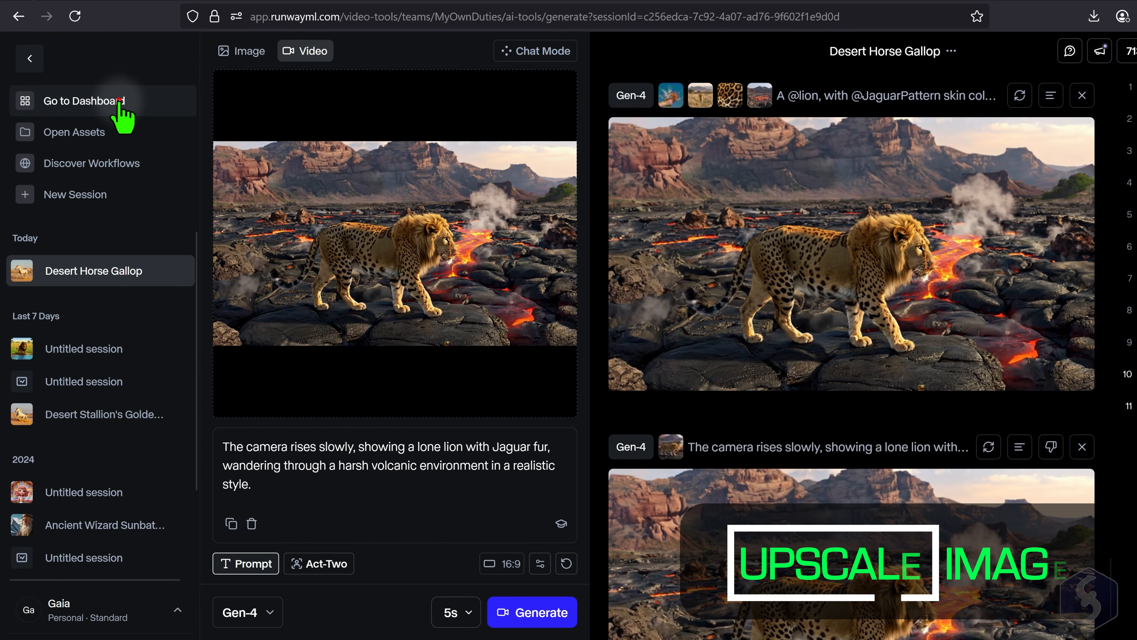
click(117, 105)
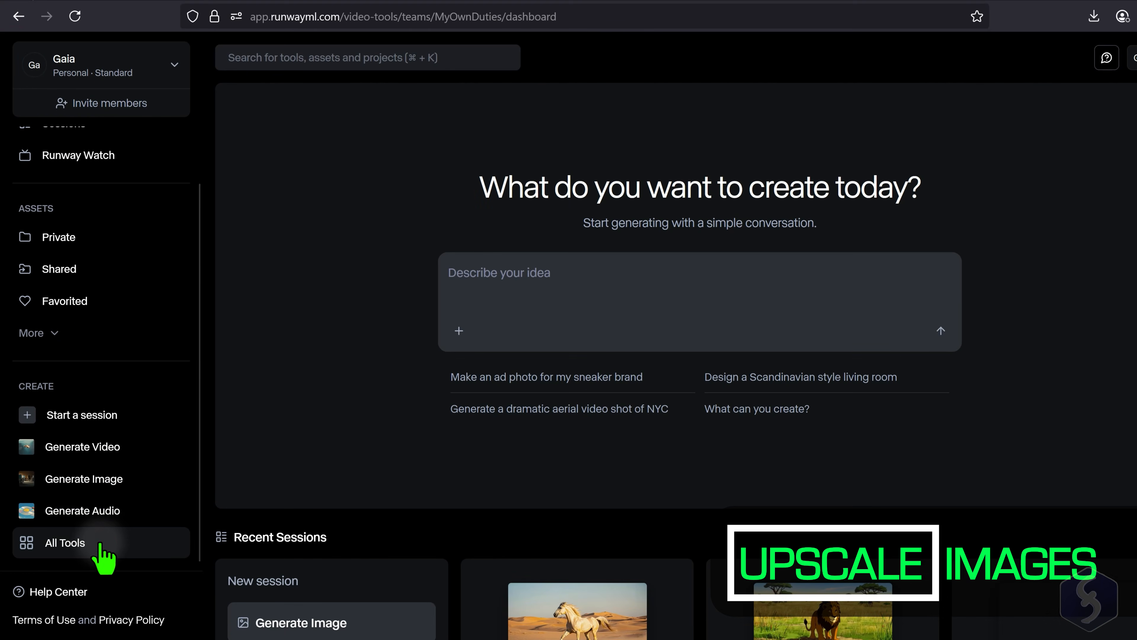
click(101, 543)
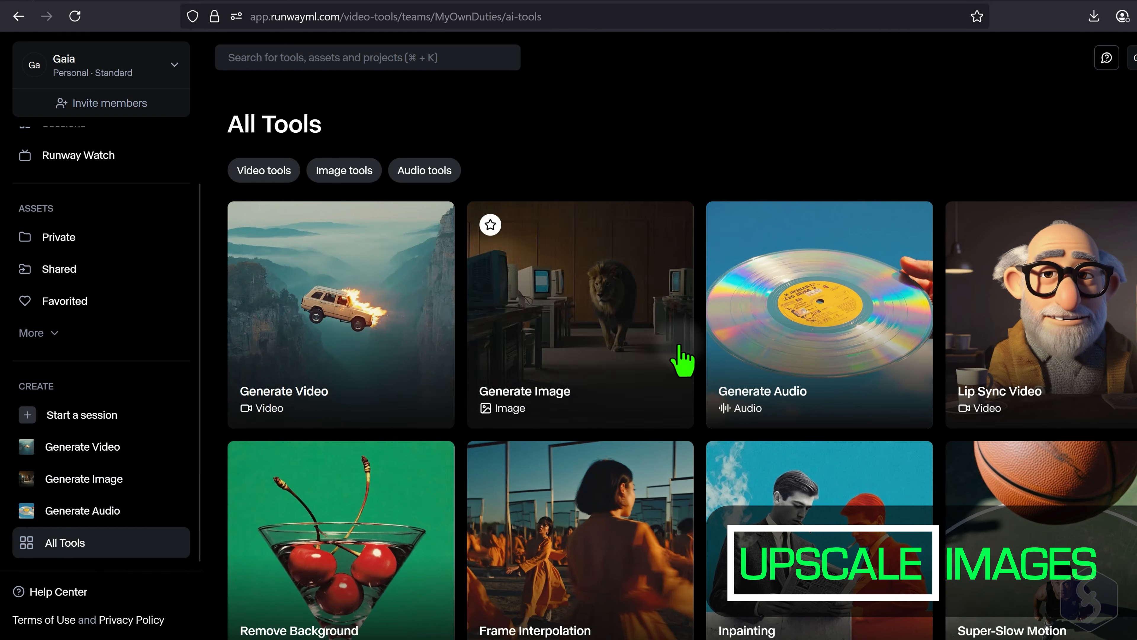
scroll(681, 361, down, 5)
click(576, 523)
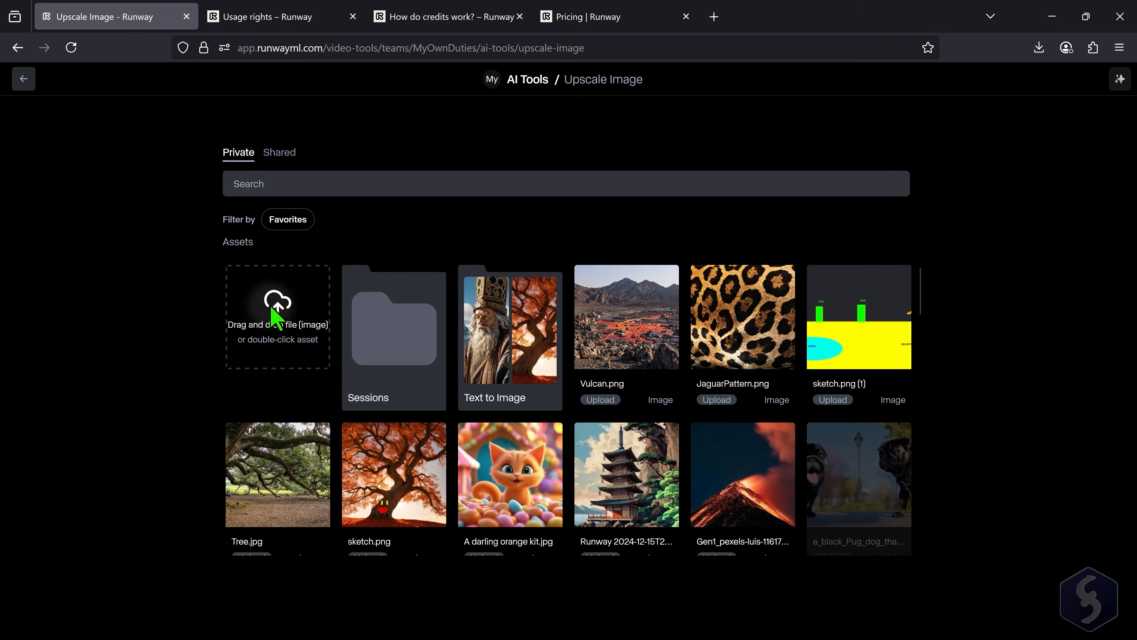
- Load the downloaded spotted lion image for upscaling and choose the 6826 x 3840 (4K) scale
click(280, 282)
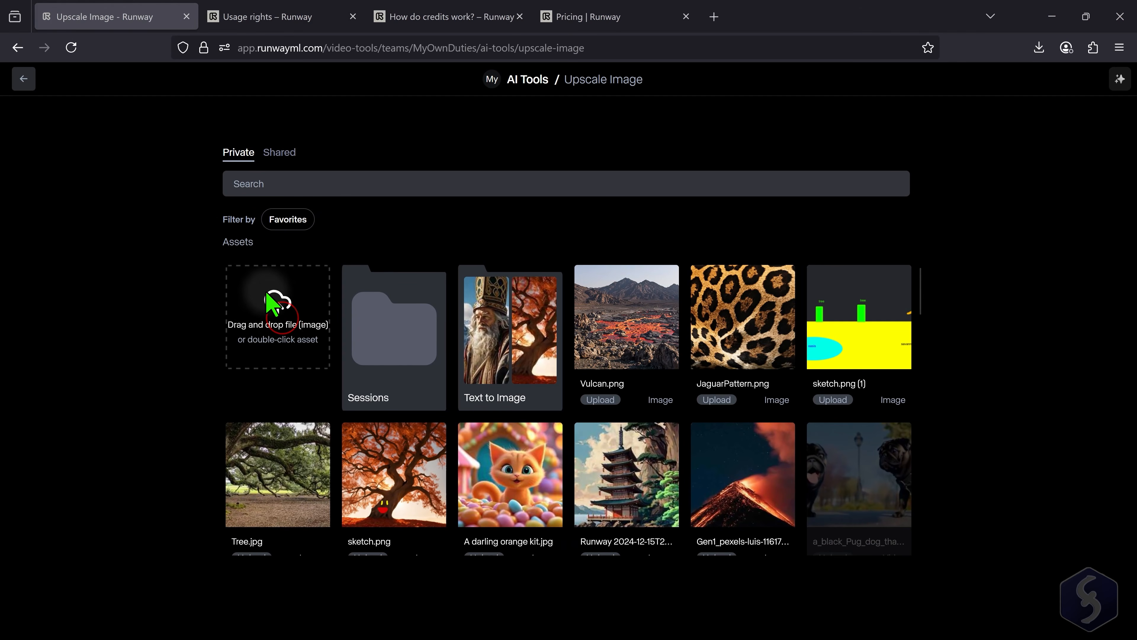
click(152, 178)
click(530, 447)
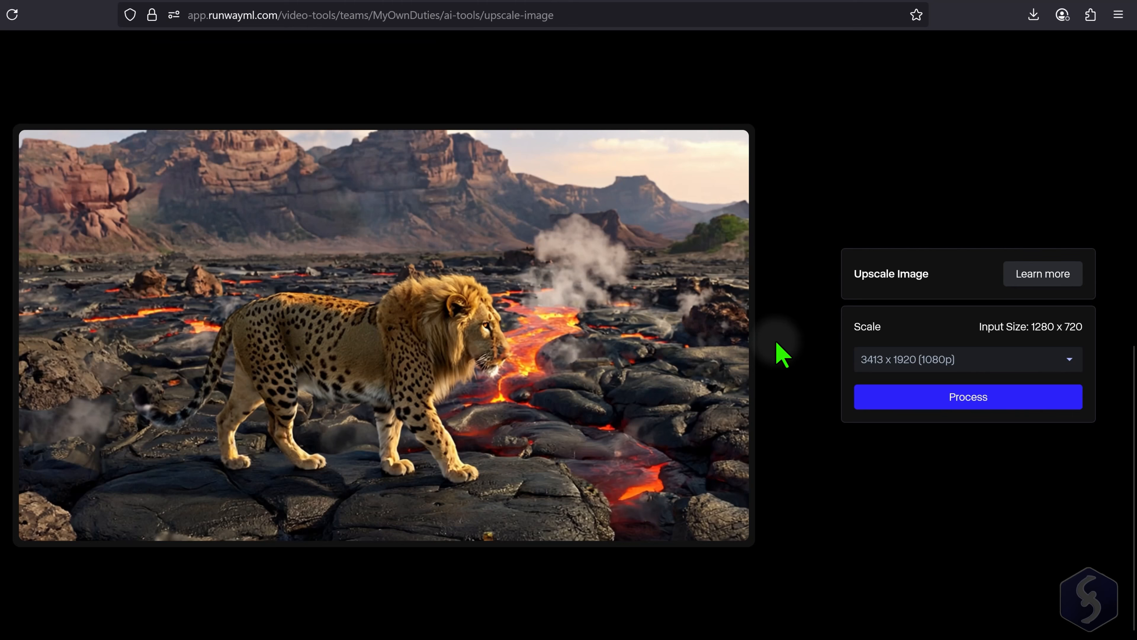
click(965, 359)
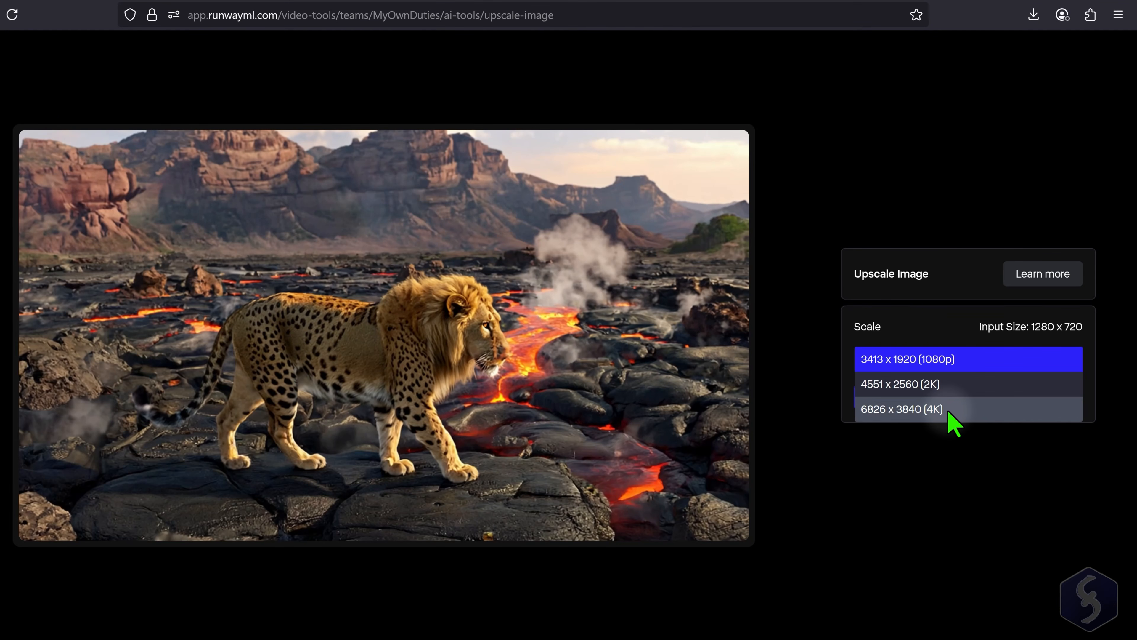
click(1005, 431)
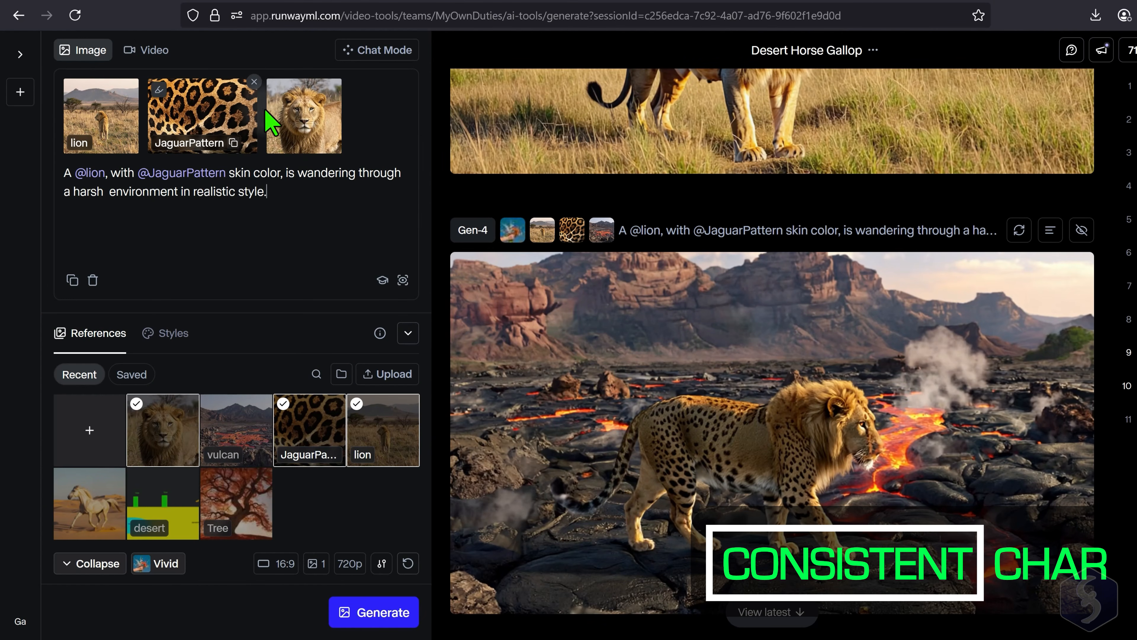
click(290, 192)
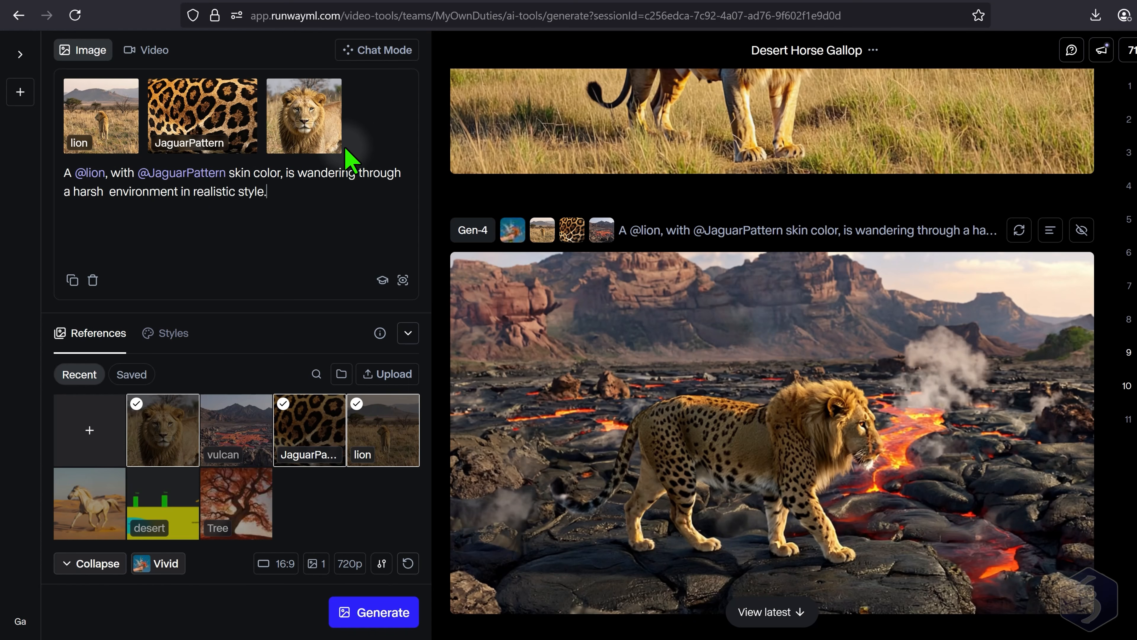
click(135, 82)
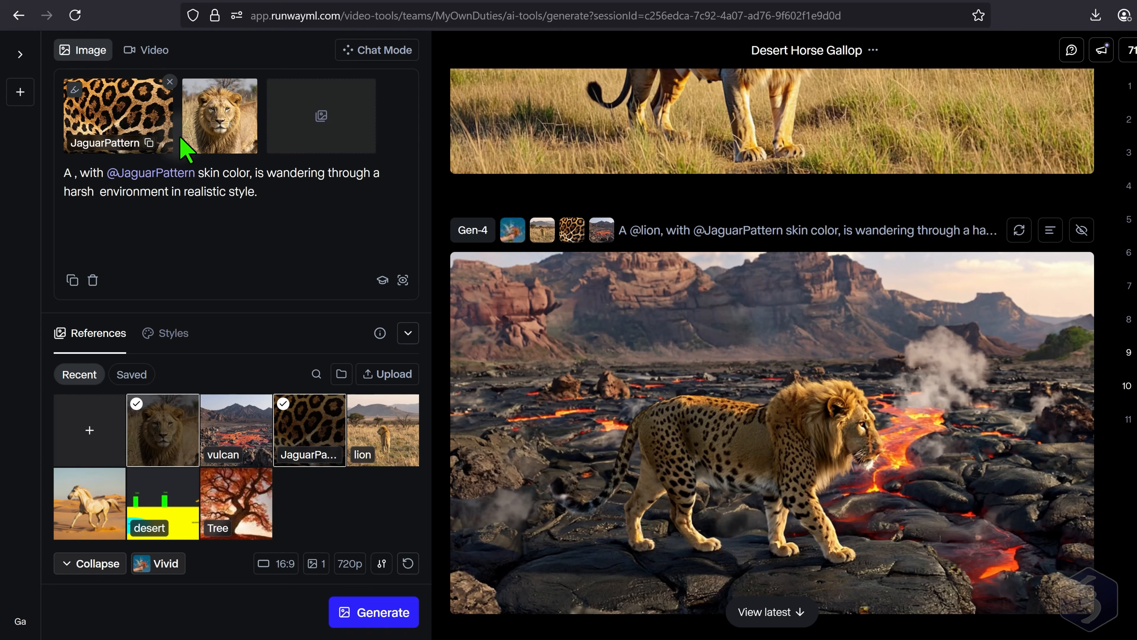
key(Return)
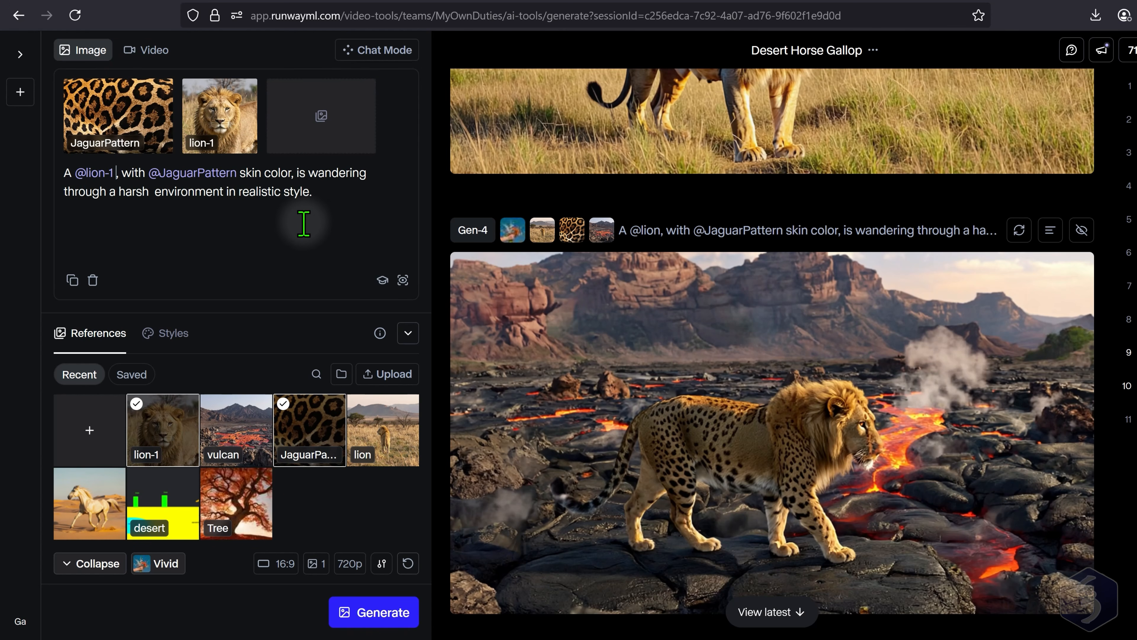
drag(314, 189, 298, 178)
text(, is looking at the camera in a majestic Savannah African landscape')
click(301, 176)
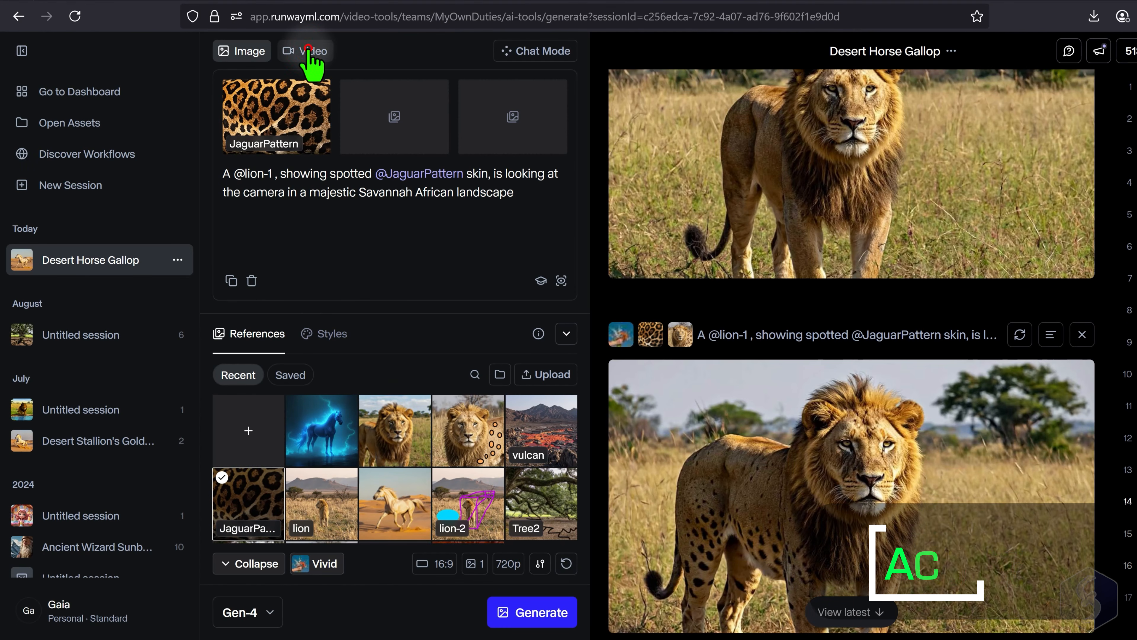
- Switch to video generation with Act-Two and upload Runway20252(ActTwo2).mp4 as the driving performance
click(309, 51)
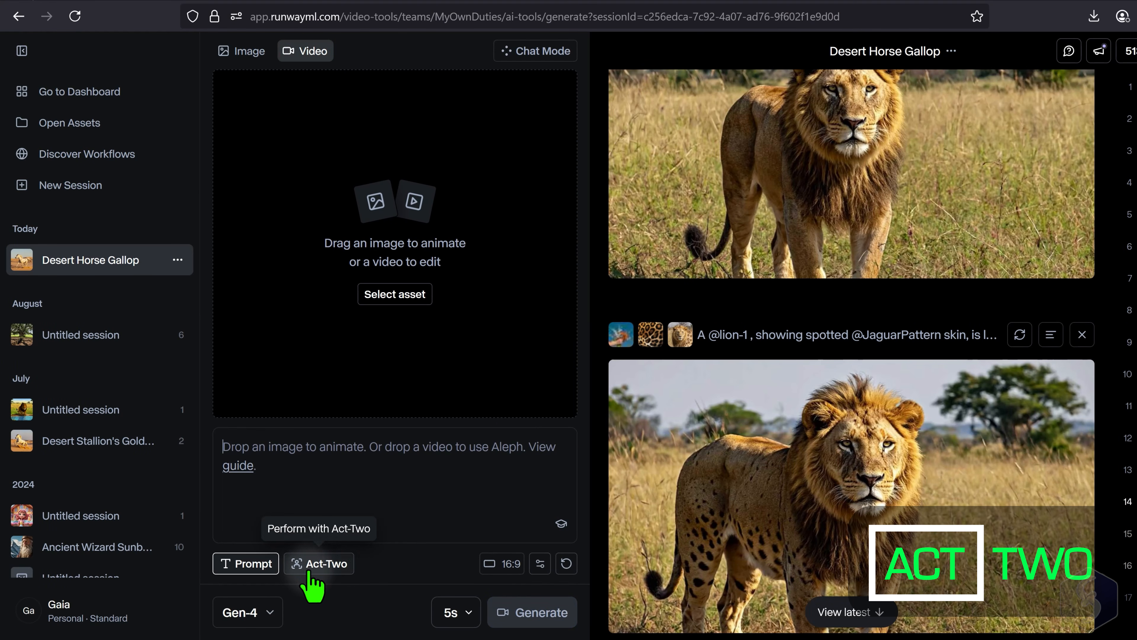
click(327, 563)
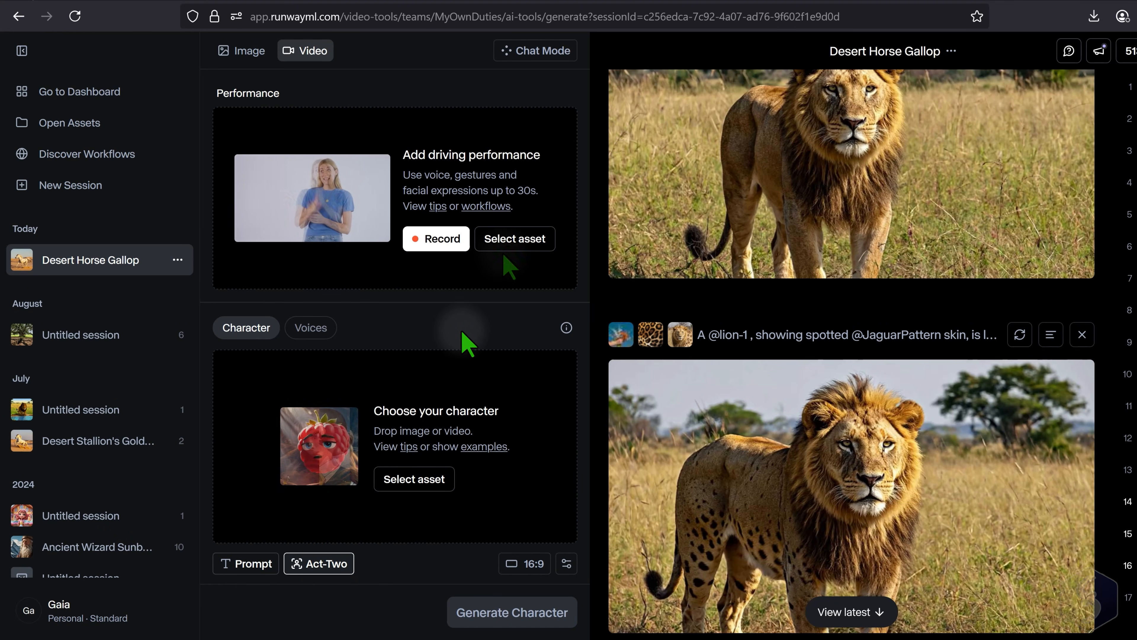
click(515, 240)
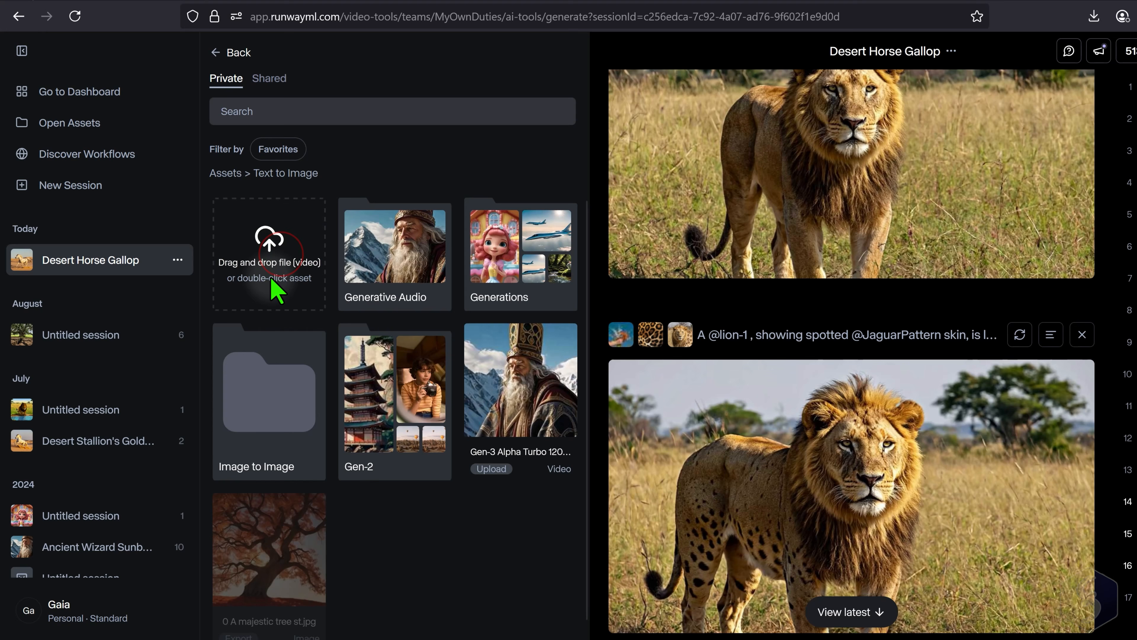
click(270, 274)
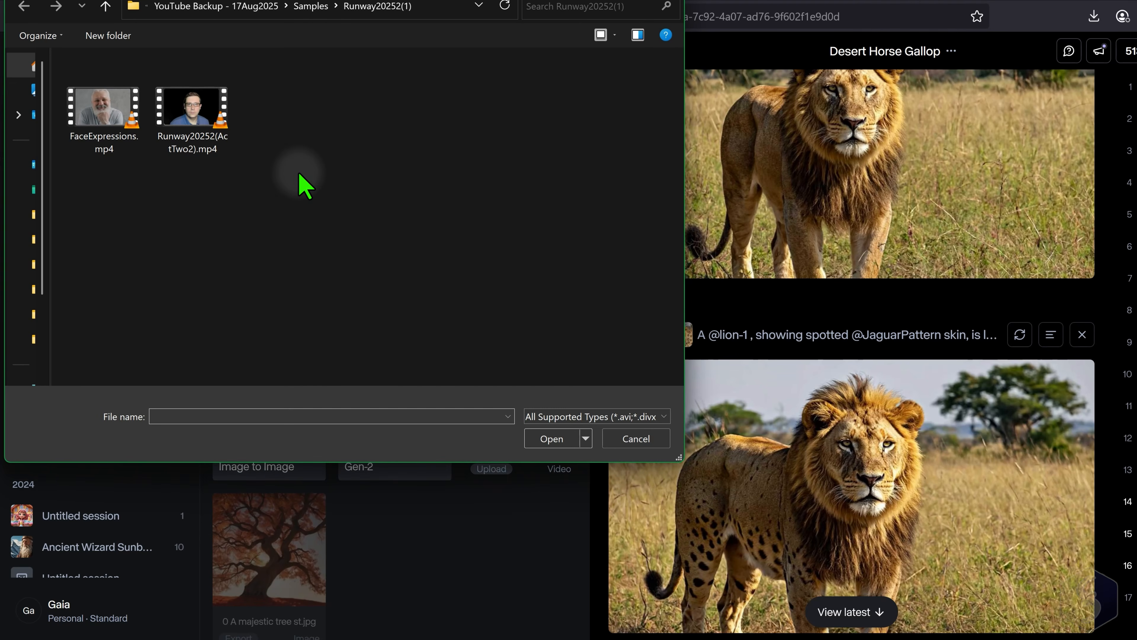
click(192, 110)
click(552, 440)
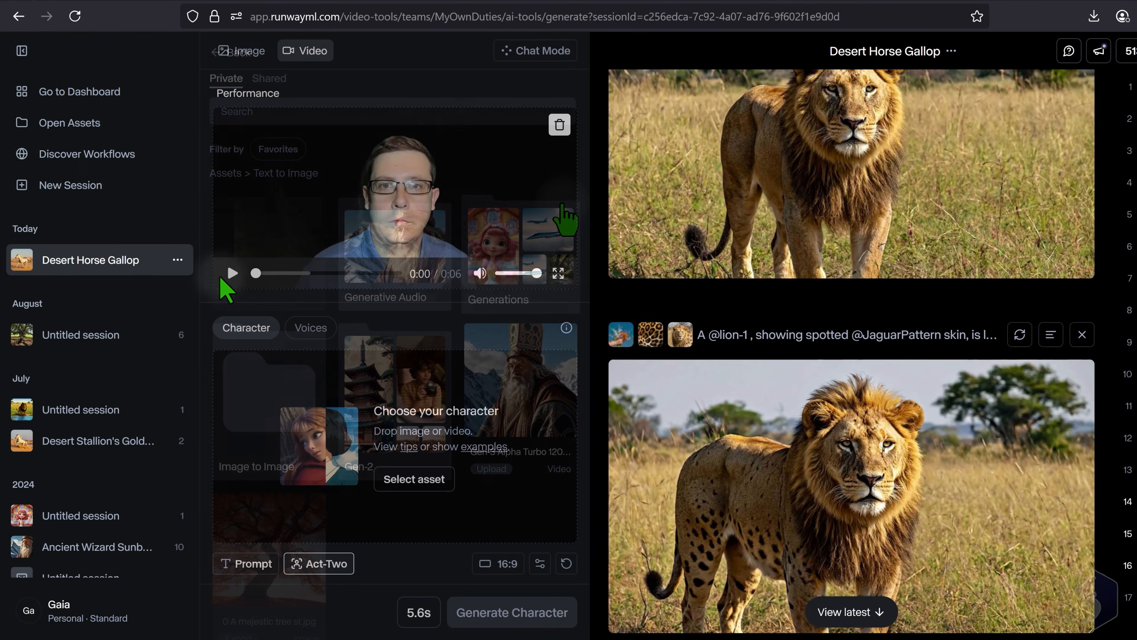
click(232, 272)
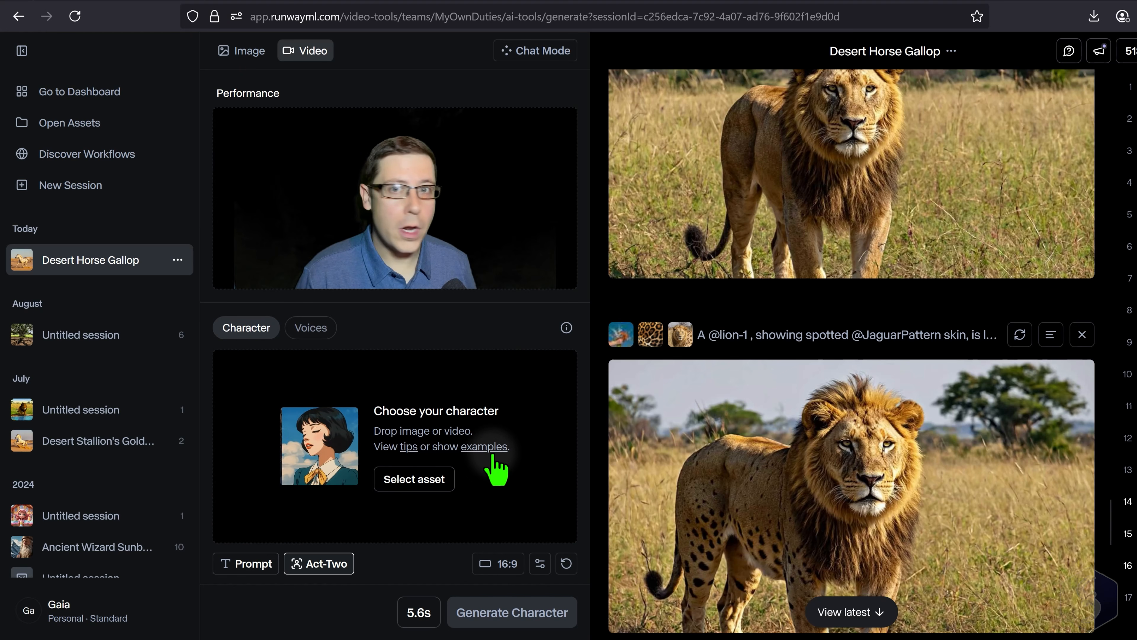
- Upload Lion1.png as the Act-Two character
click(424, 480)
click(269, 244)
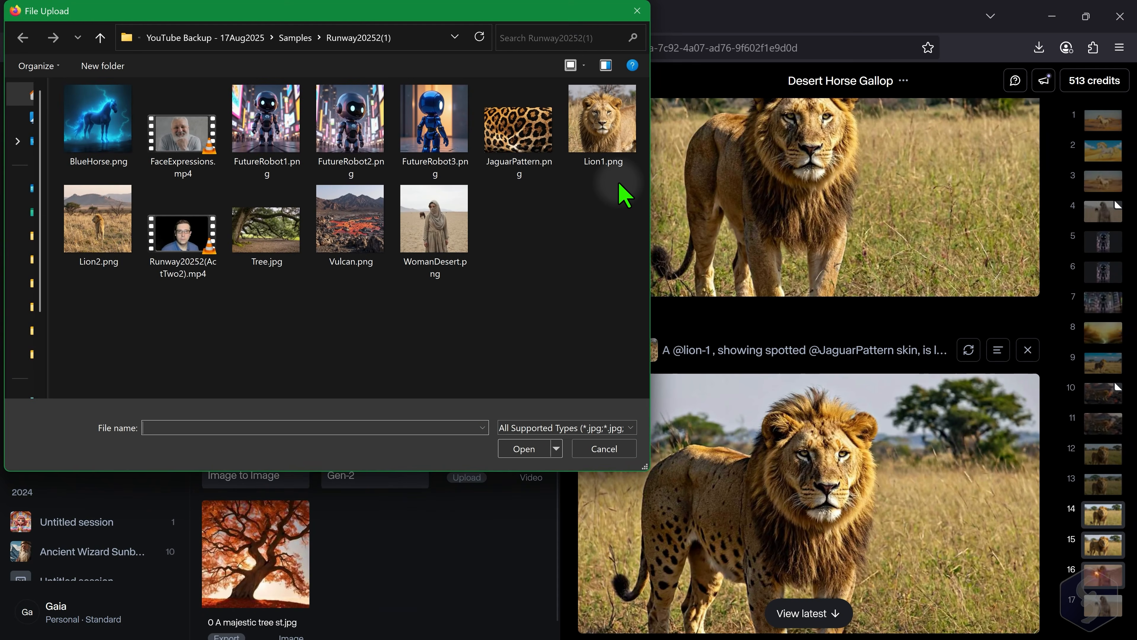
click(619, 130)
click(528, 450)
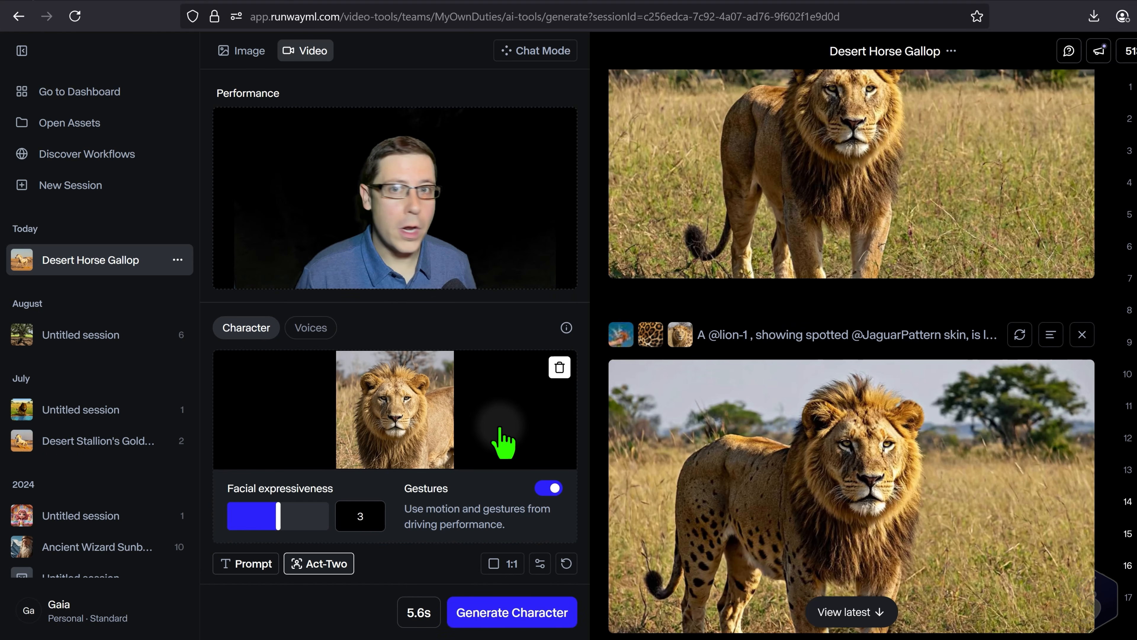
- Set the Act-Two aspect ratio to 4:3, keep facial expressiveness at 3, and generate the lion character performance
click(507, 565)
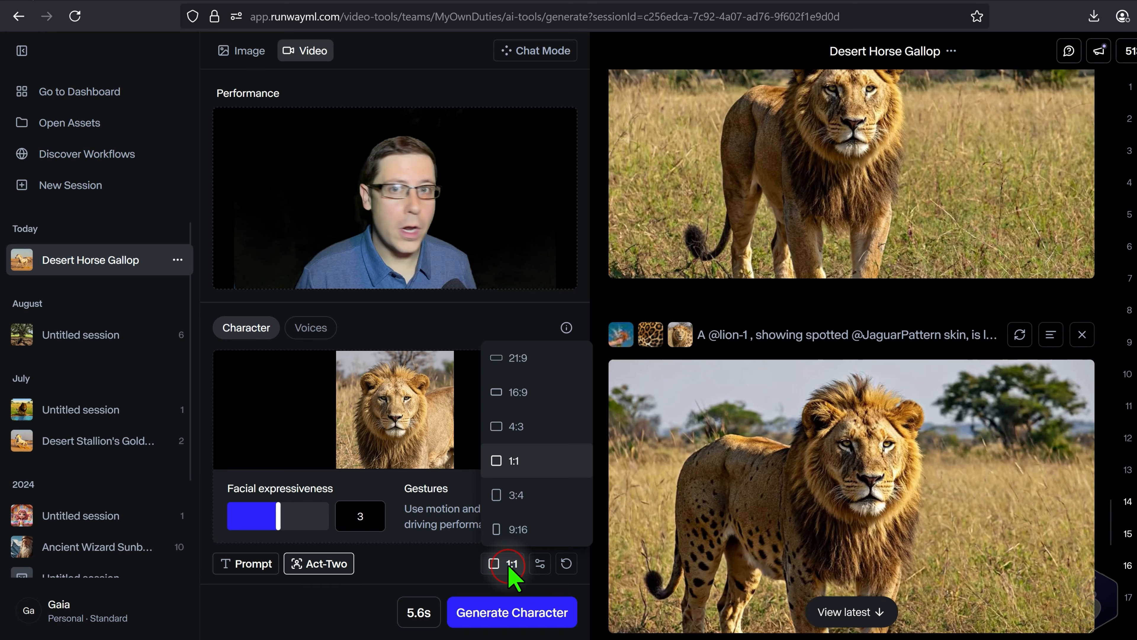
click(517, 426)
drag(278, 514, 261, 514)
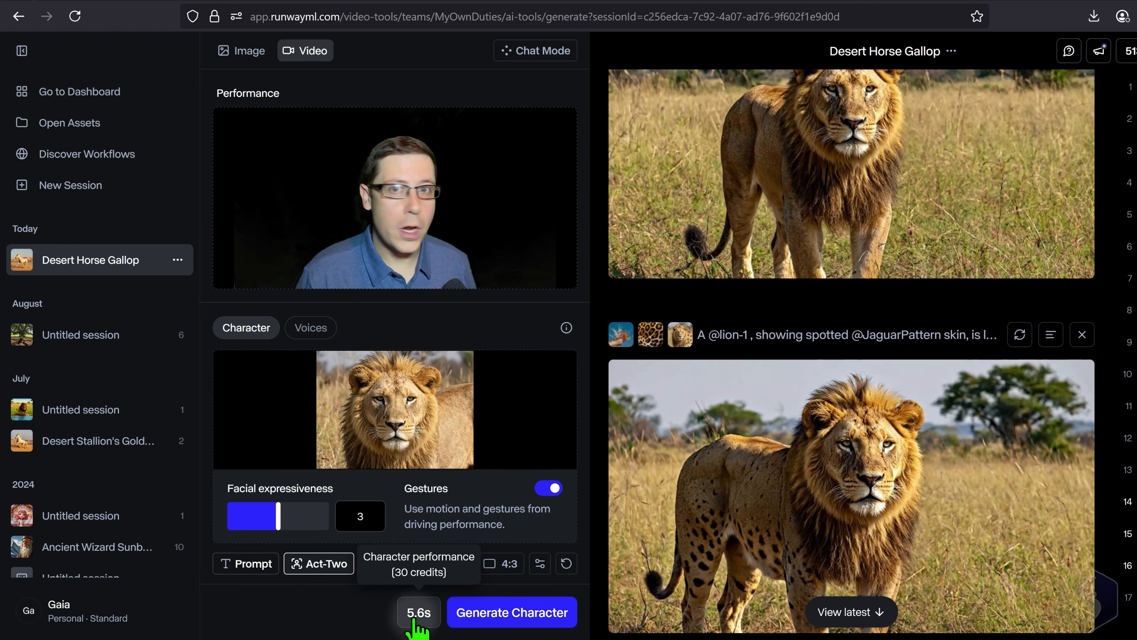
click(533, 617)
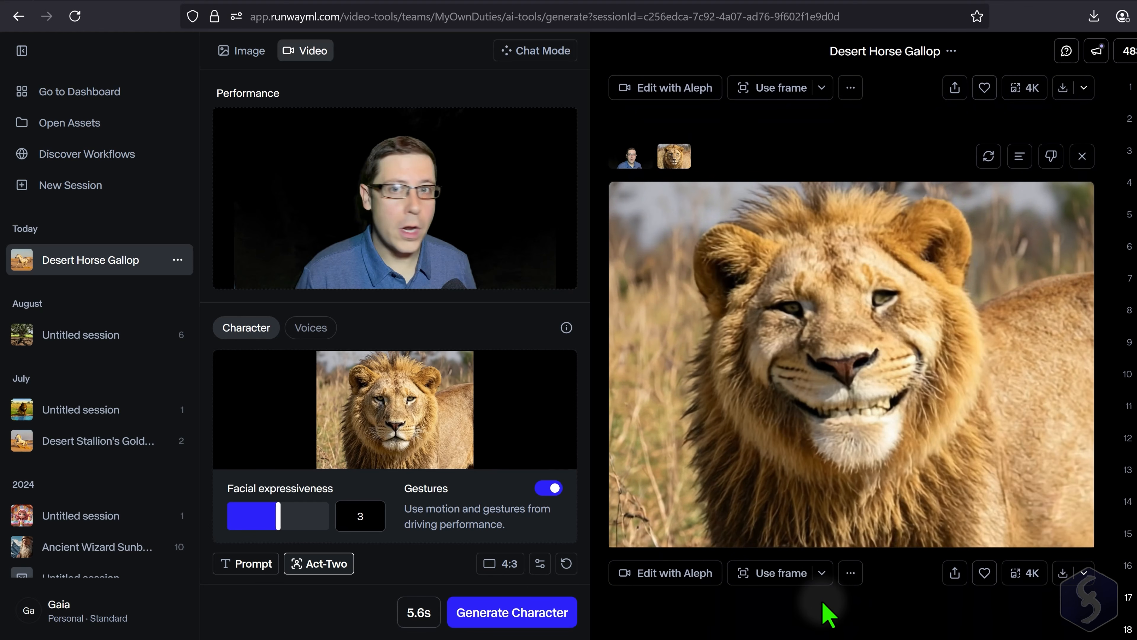
- Switch the video model to Gen-3 Alpha Turbo, open its Act-One character tool and read the deprecation note
click(251, 563)
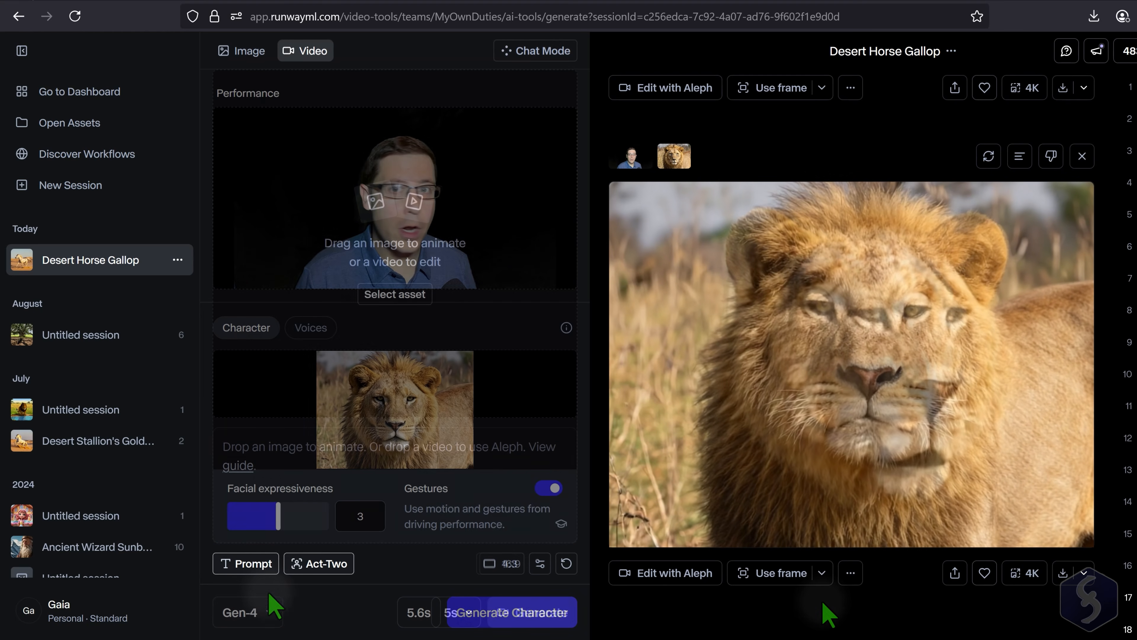
click(260, 612)
click(326, 568)
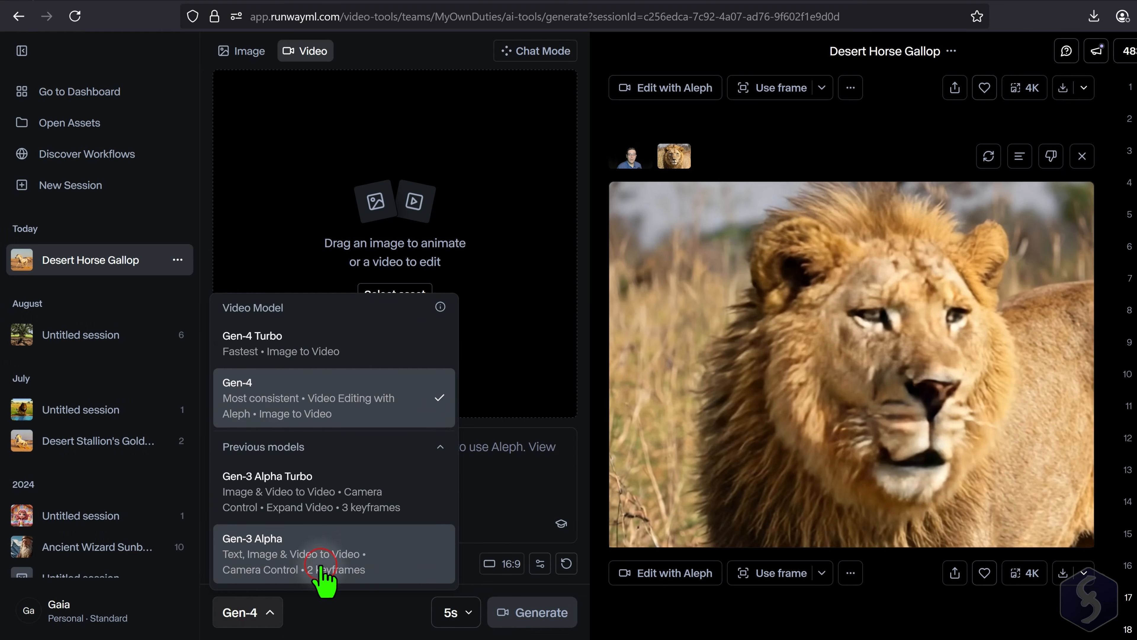
click(341, 507)
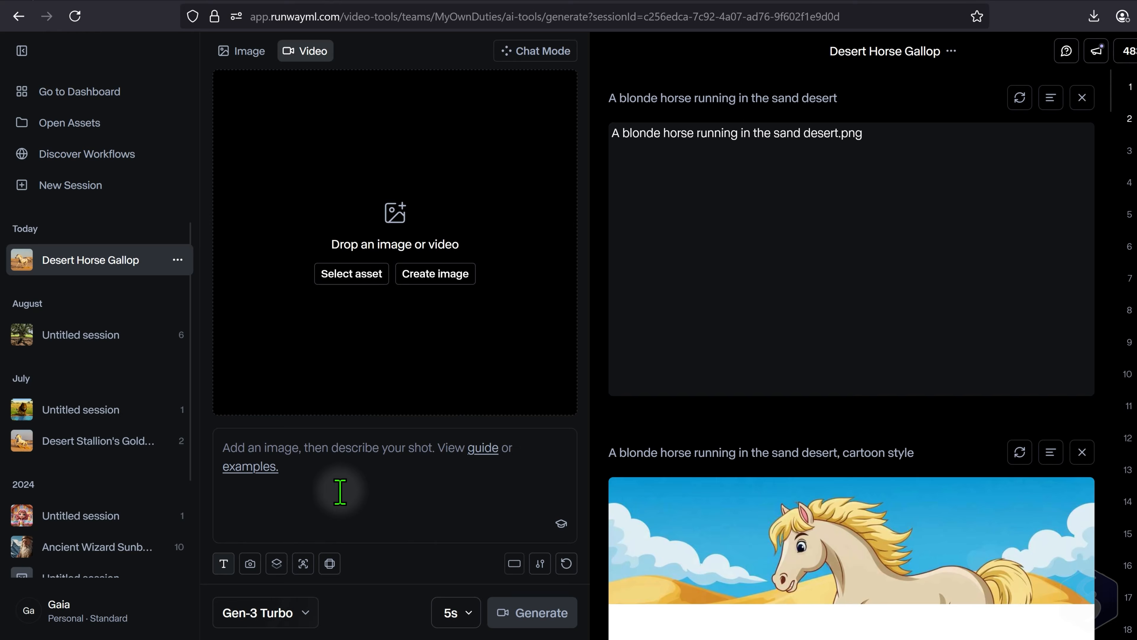
click(303, 564)
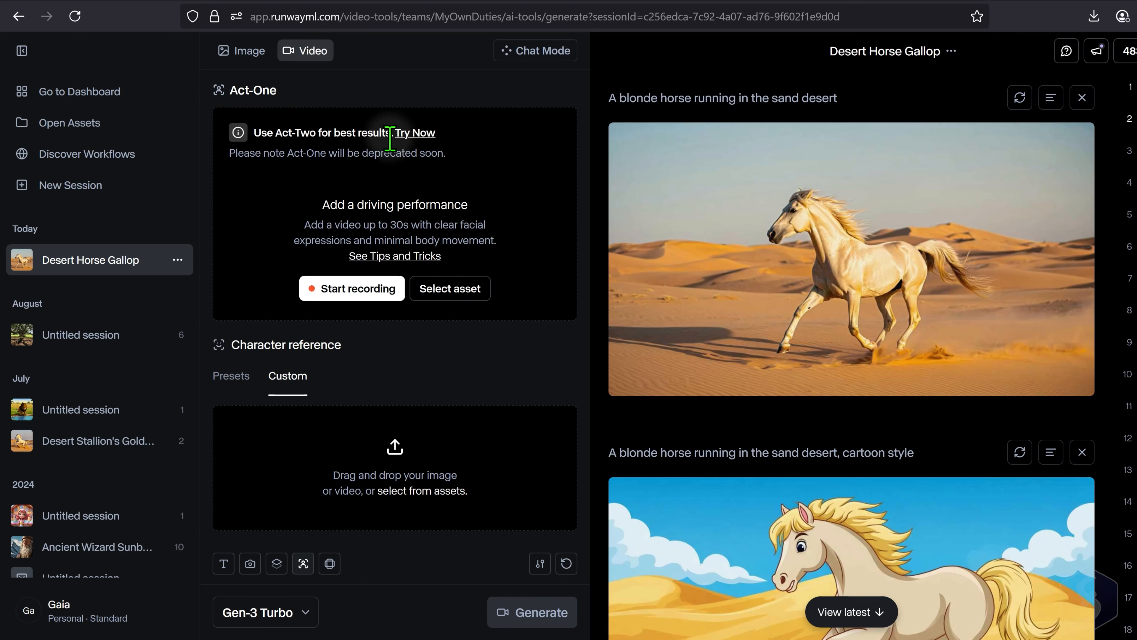
drag(252, 156, 347, 157)
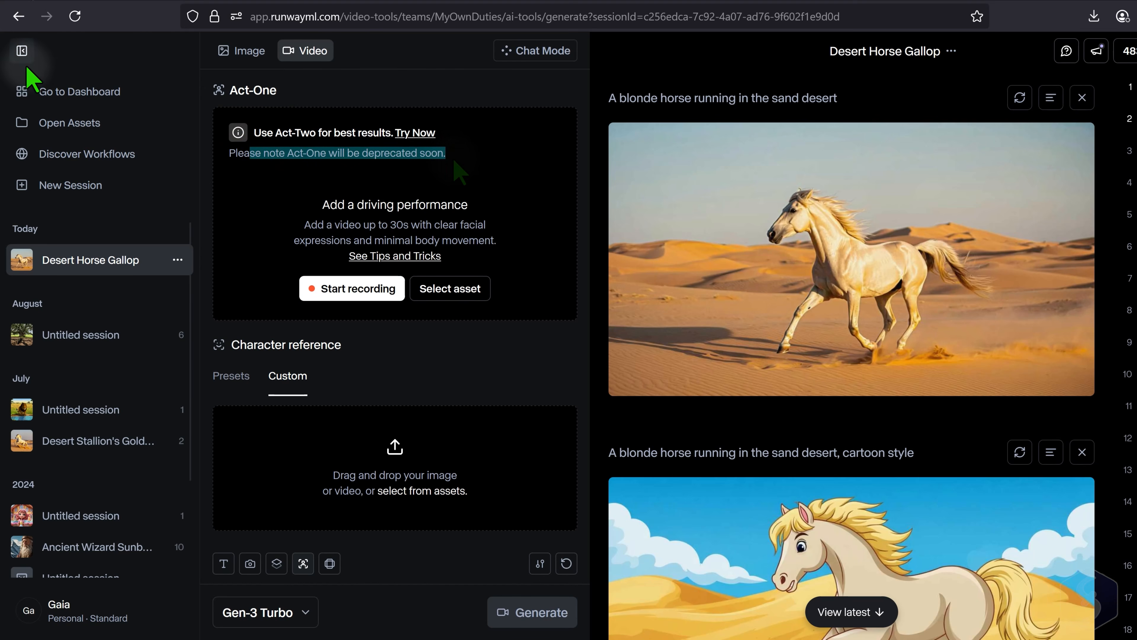
- Open the audio generator's Lip Sync Video tool and choose the example scene of the woman with the blonde bob and blue turtleneck
click(58, 94)
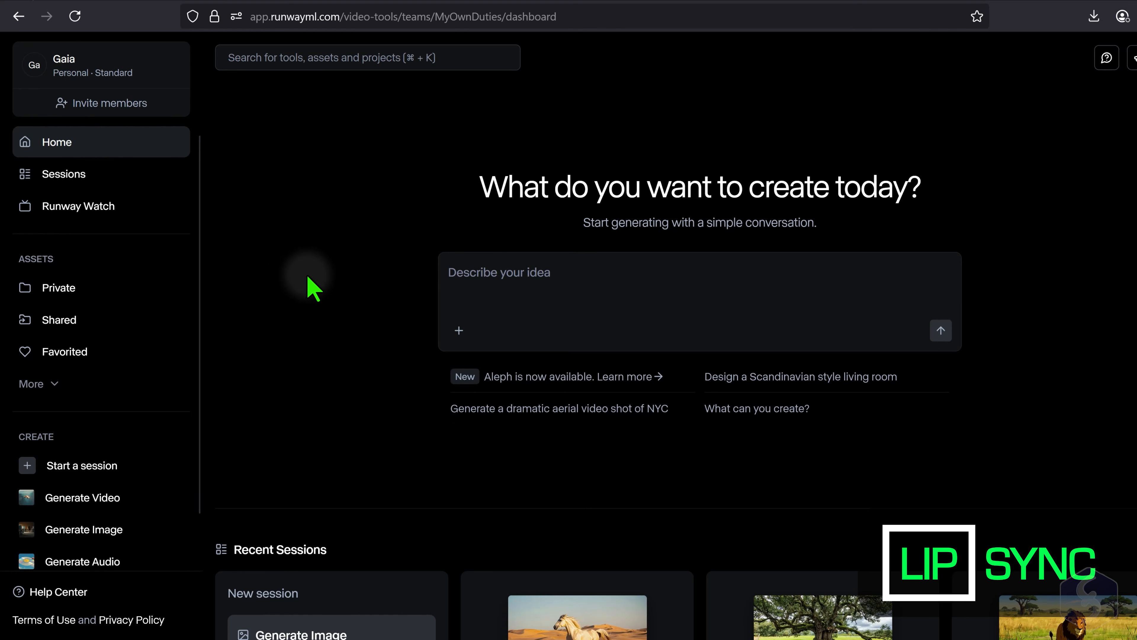
click(94, 563)
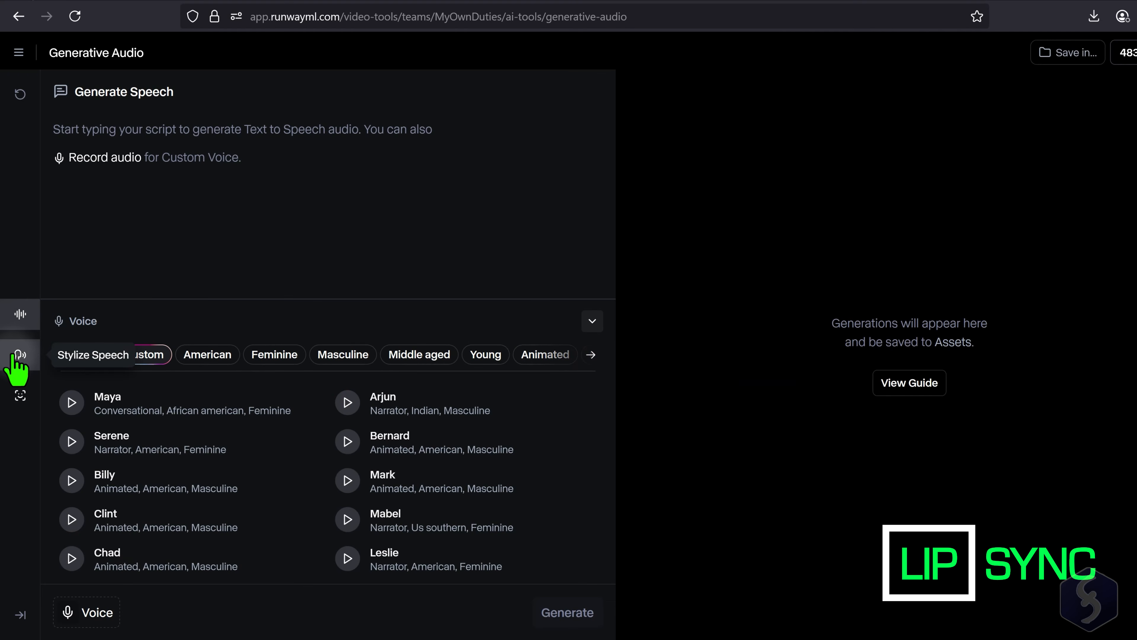
click(20, 397)
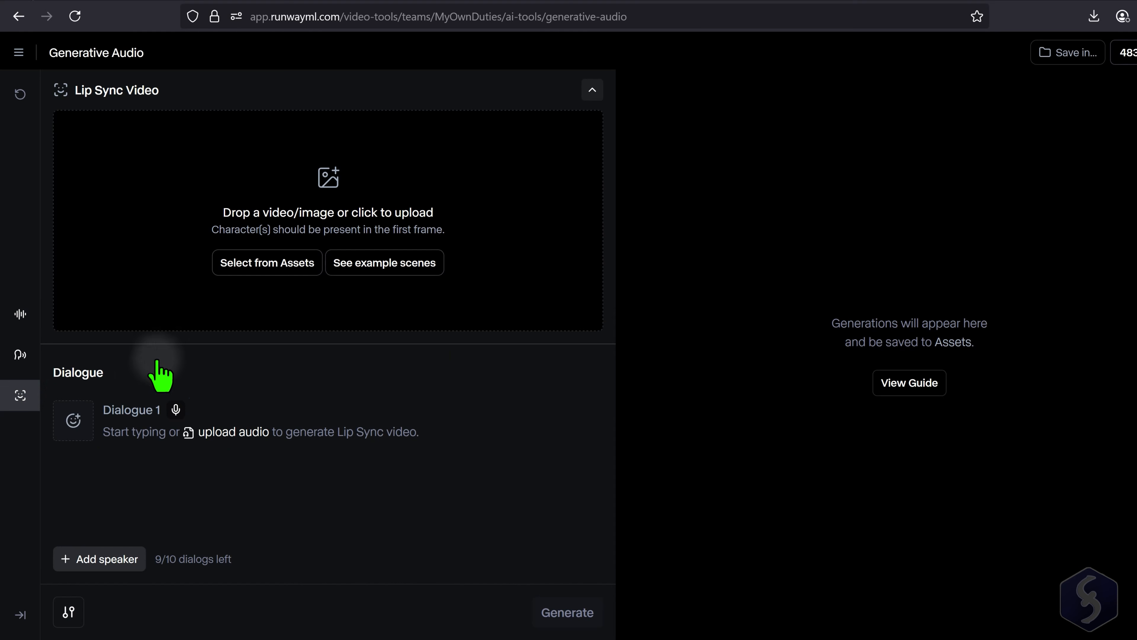
click(375, 267)
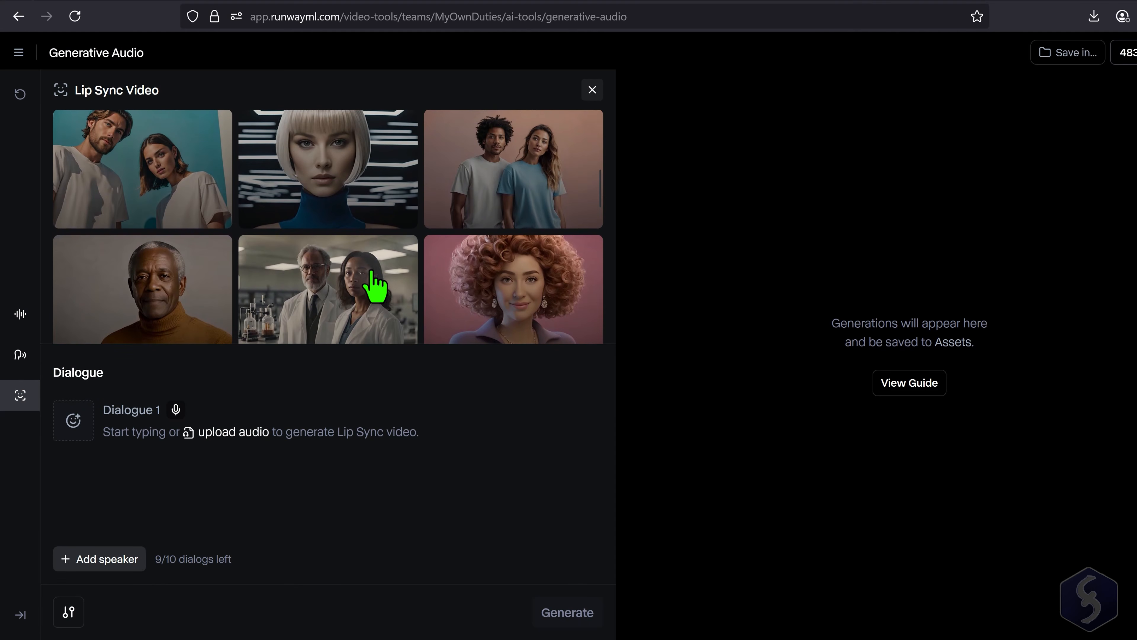
click(358, 179)
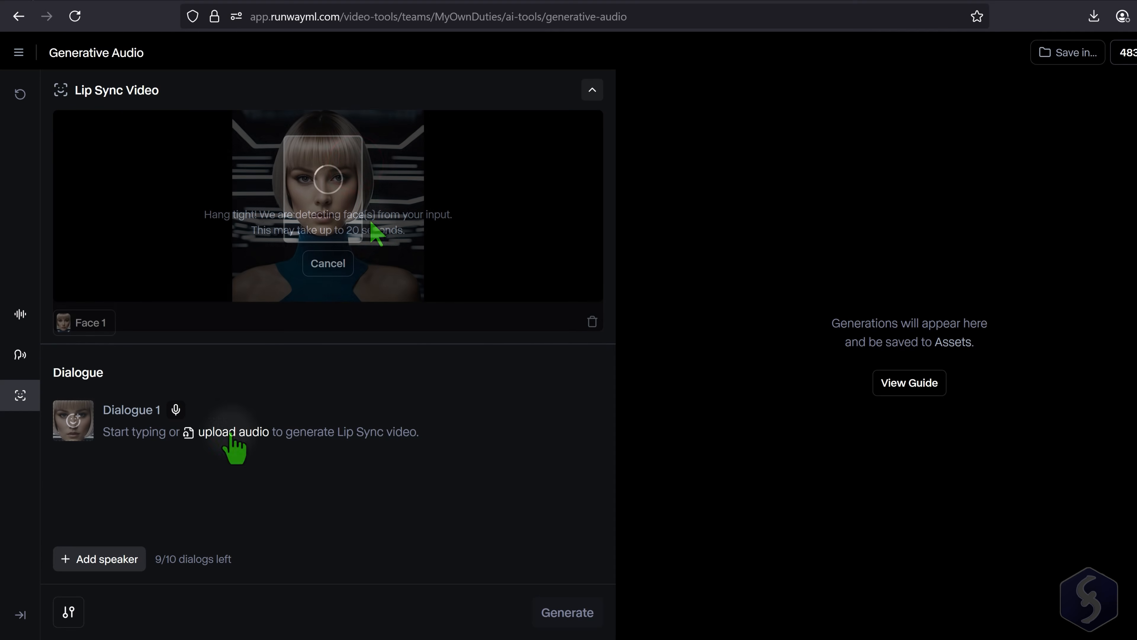
- Enter the dialogue "Welcome to this new world of AI!" with the Eleanor voice, generate the lip sync video and play it
click(245, 433)
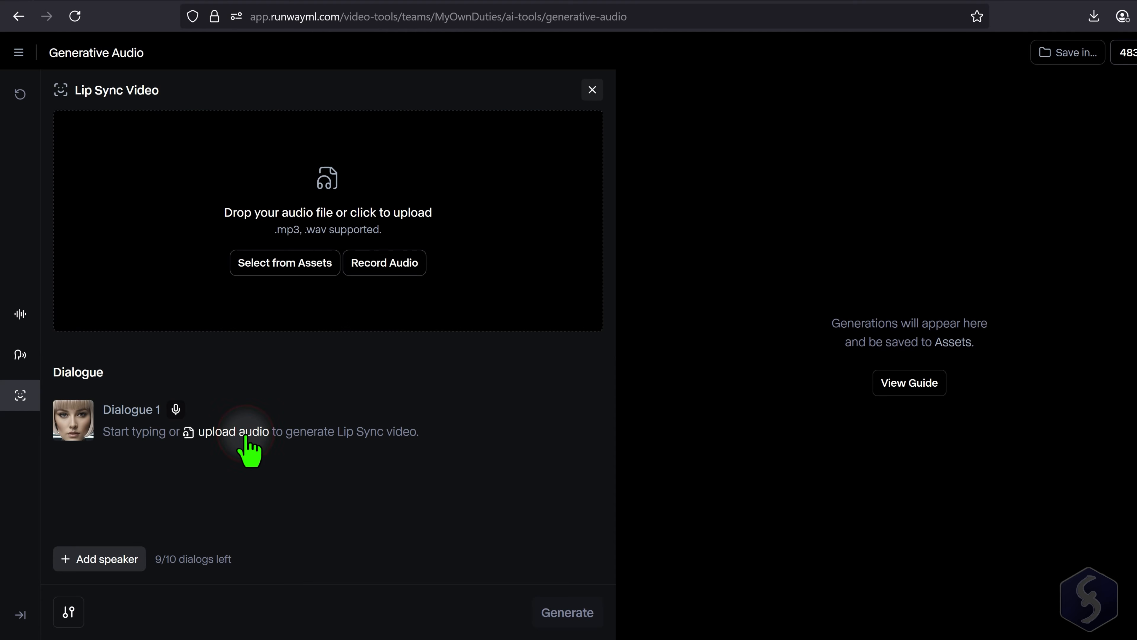
click(119, 432)
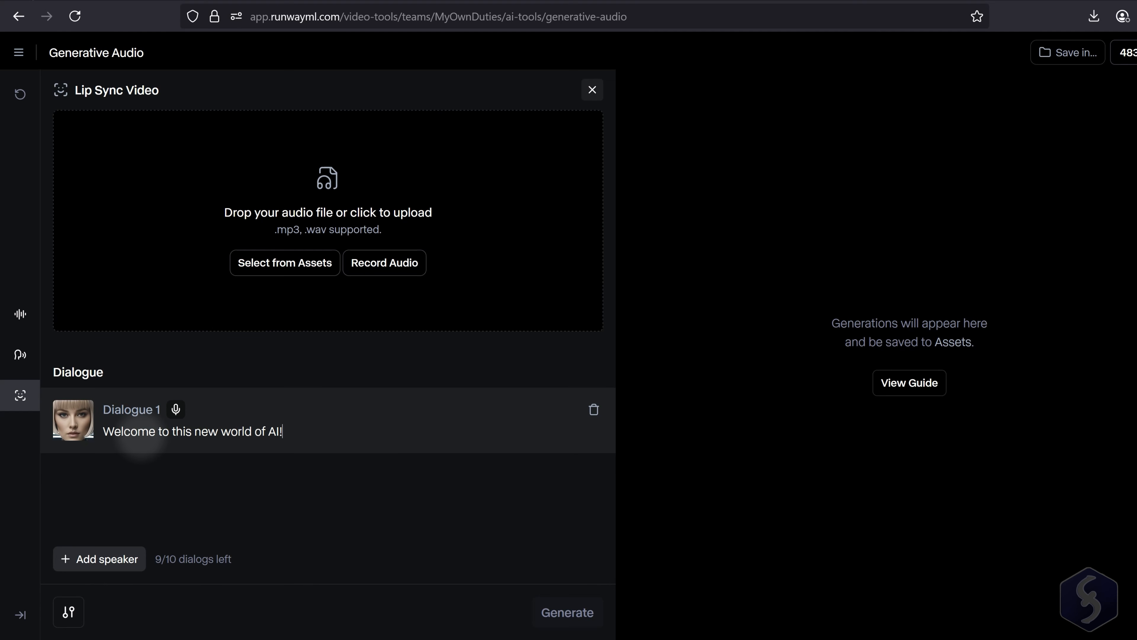
click(176, 408)
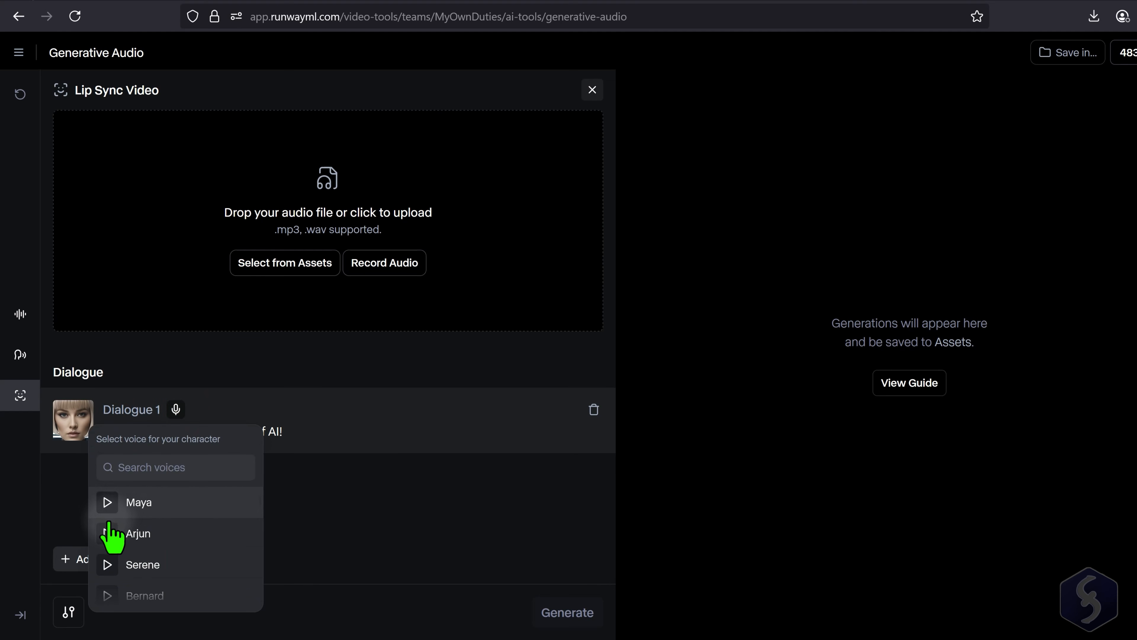
scroll(179, 536, down, 2)
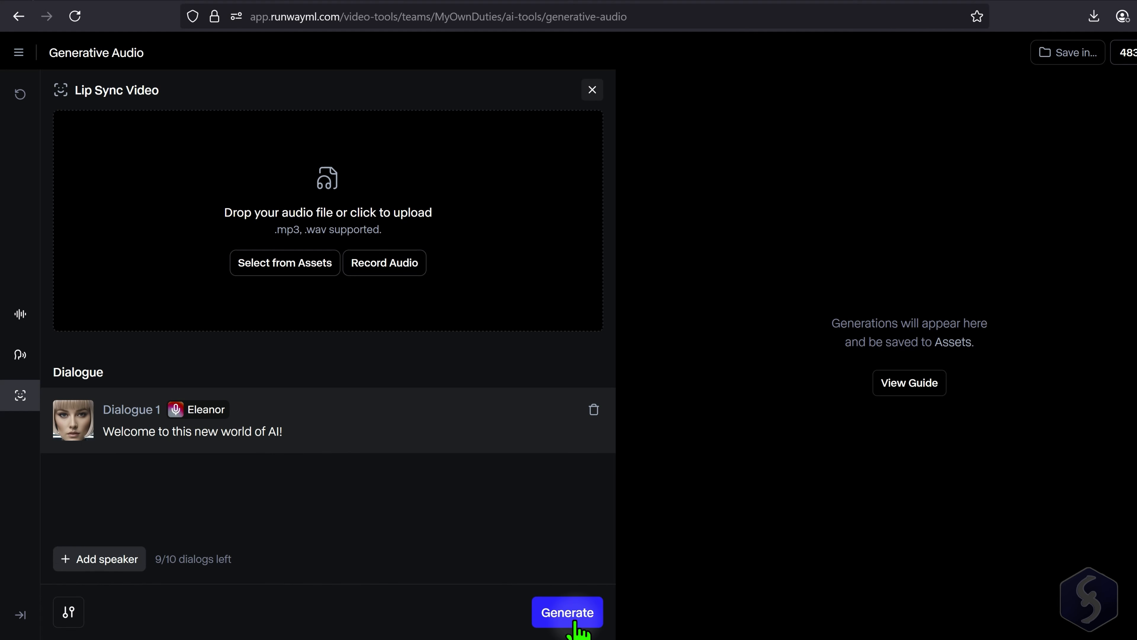
click(575, 616)
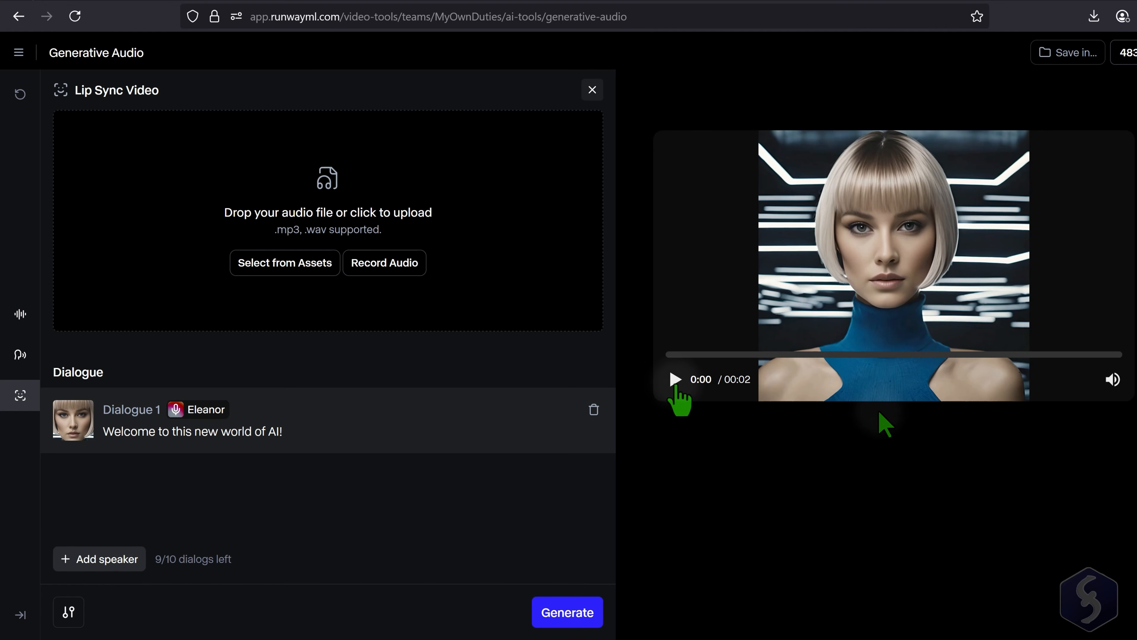
click(675, 379)
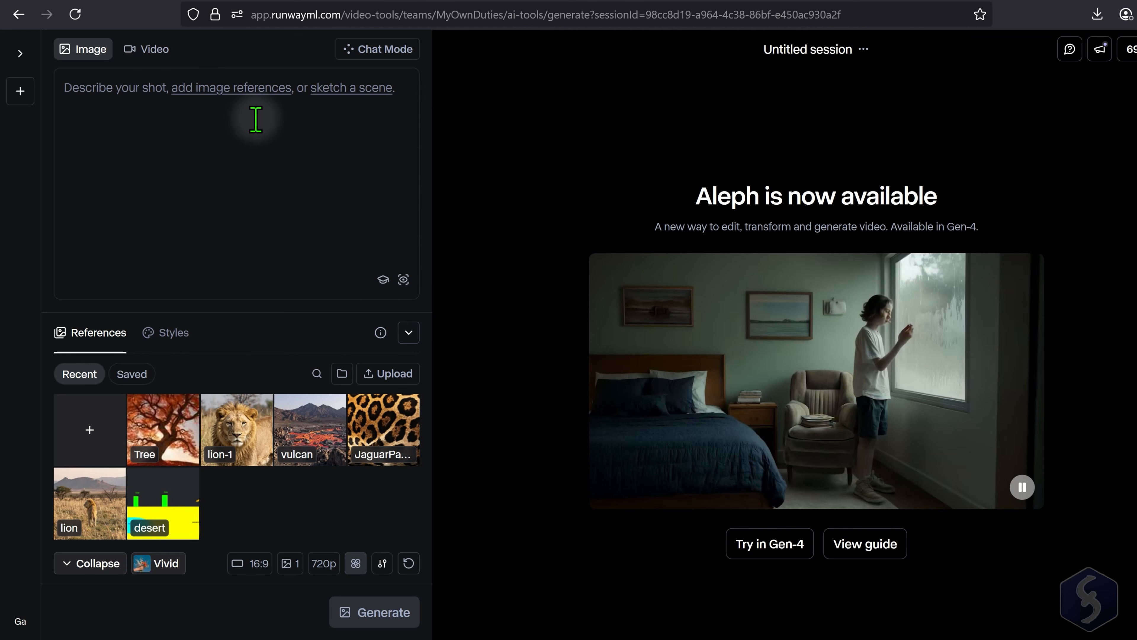
- Add the oak tree photo as an image reference in the image generator and name it Tree-1
click(249, 90)
click(96, 241)
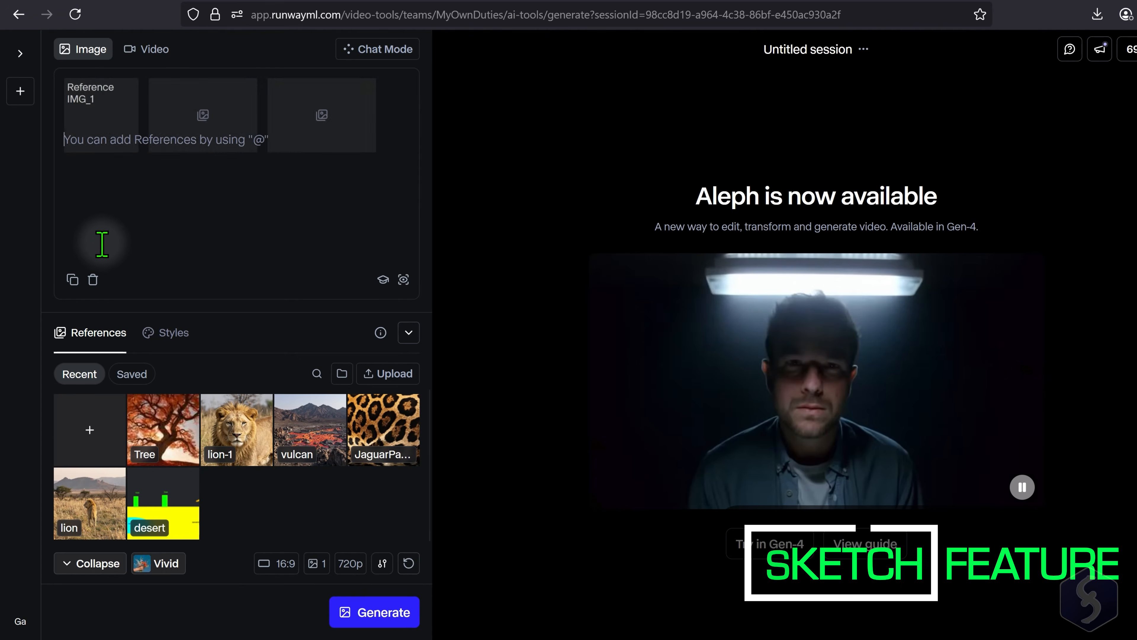
click(90, 141)
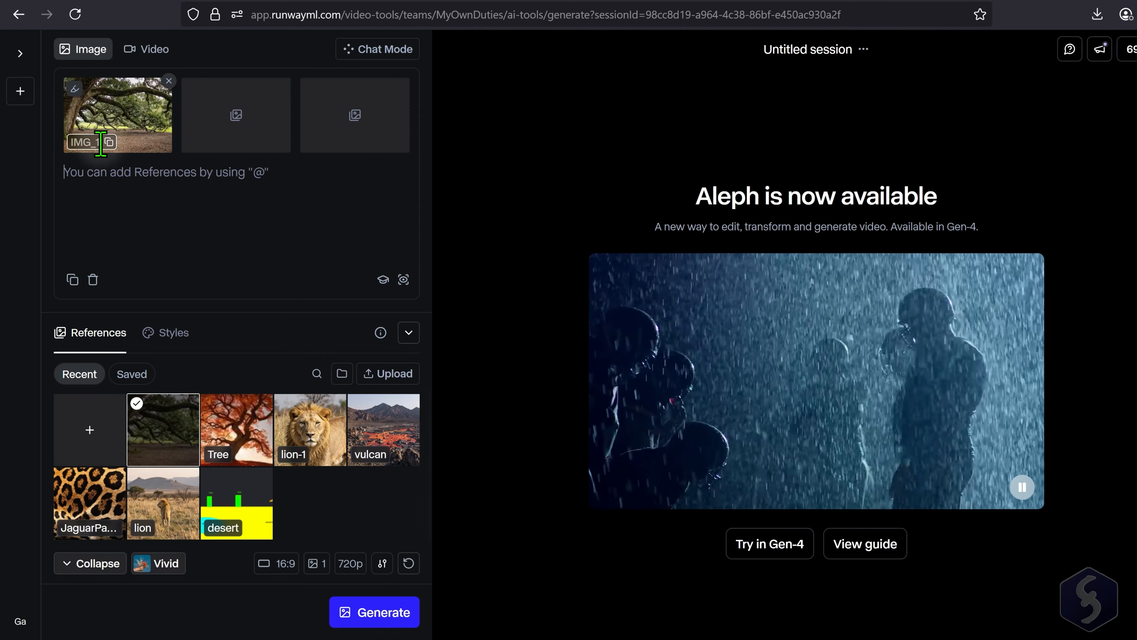
text(Tree-1)
key(Return)
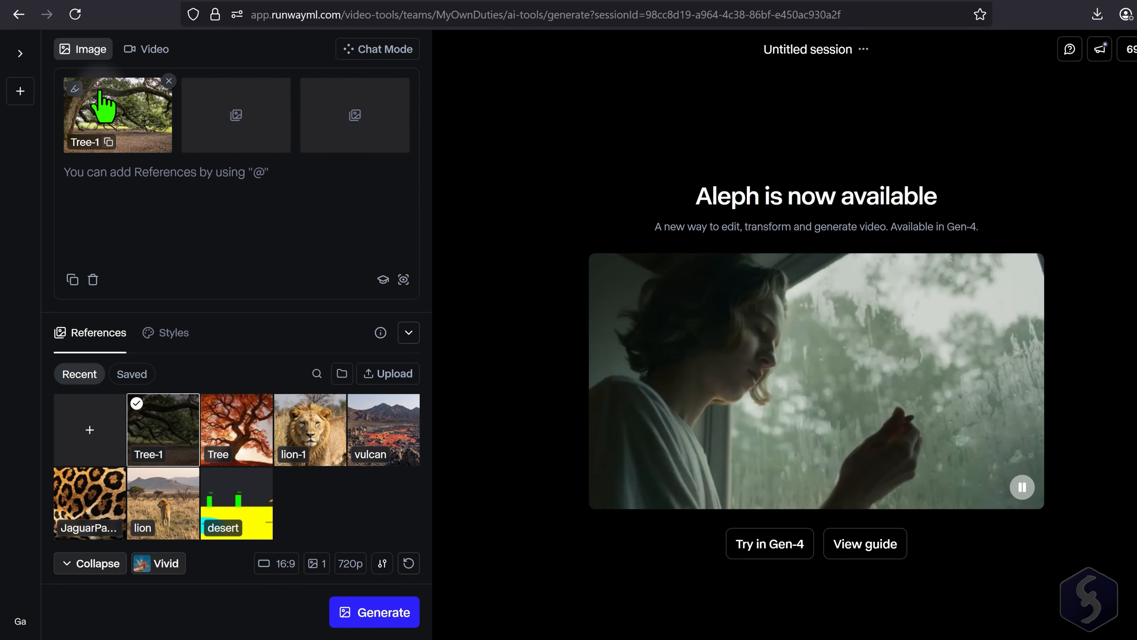
- Sketch jagged black crack lines across the ground in the Tree-1 reference and export the sketch
click(75, 88)
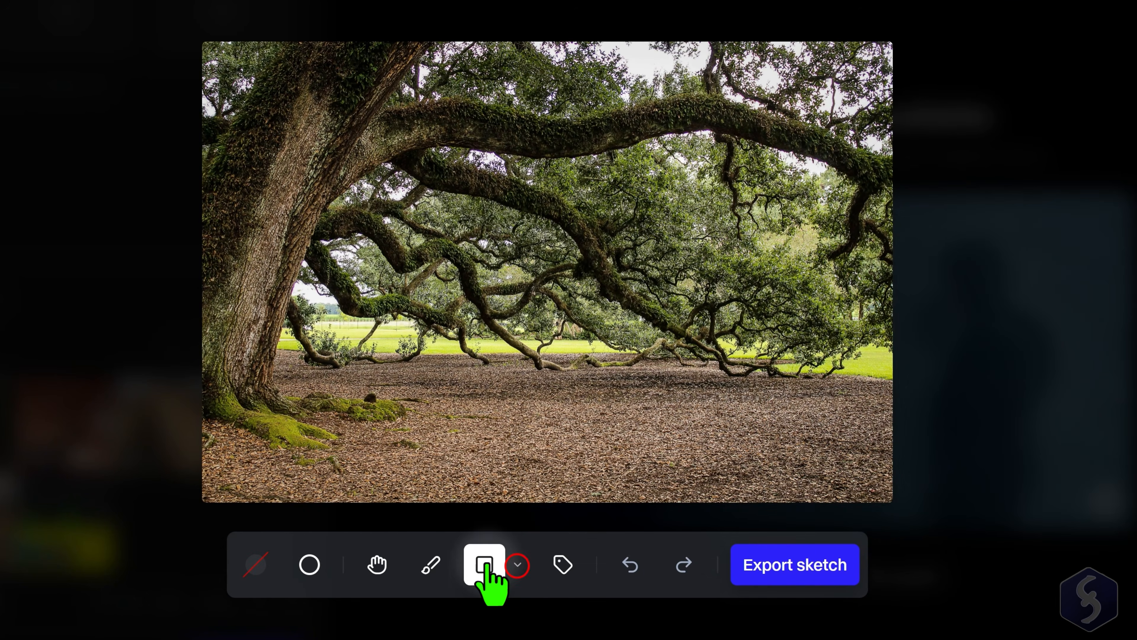
click(433, 565)
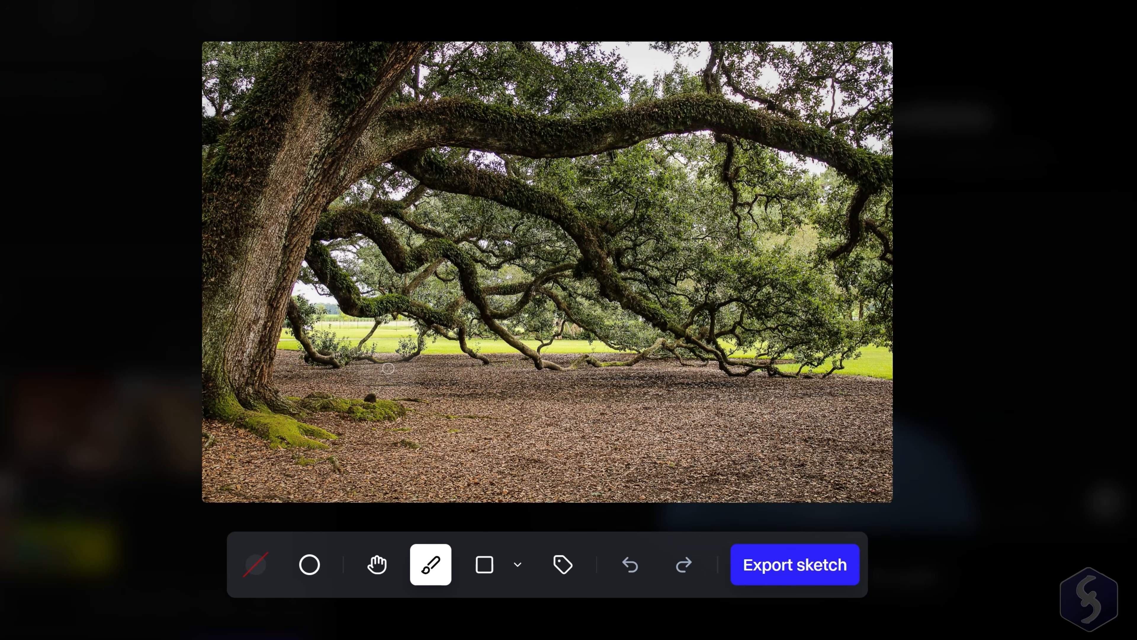
drag(387, 368, 474, 378)
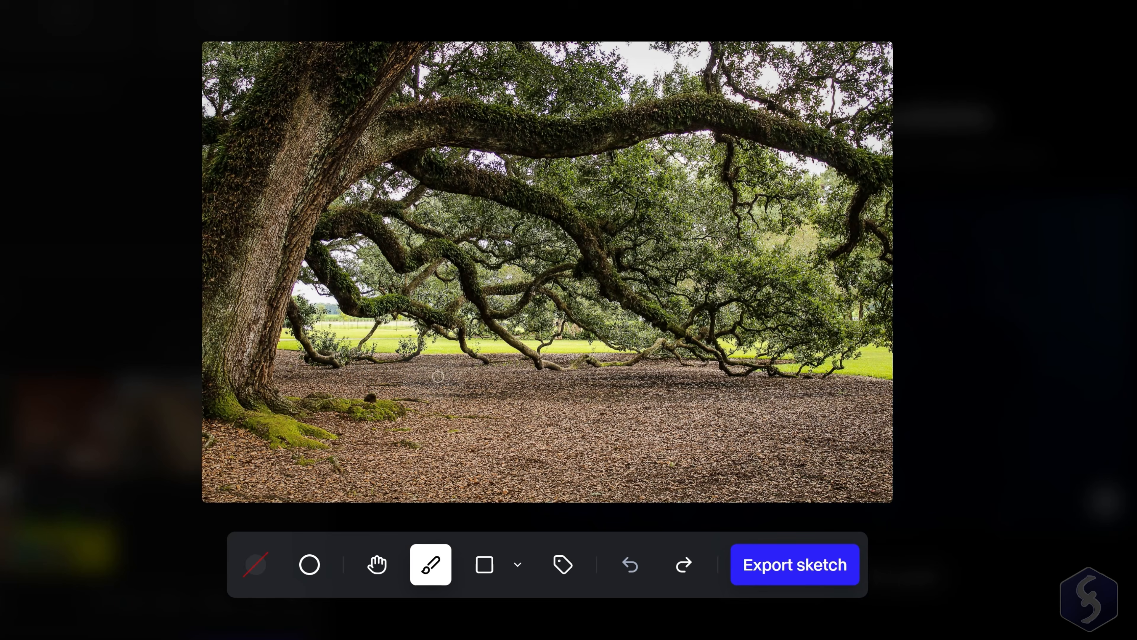
click(313, 569)
mouse_move(381, 310)
mouse_down()
mouse_move(473, 346)
mouse_move(455, 372)
mouse_move(516, 412)
mouse_move(672, 451)
mouse_up()
click(540, 430)
drag(672, 451, 708, 476)
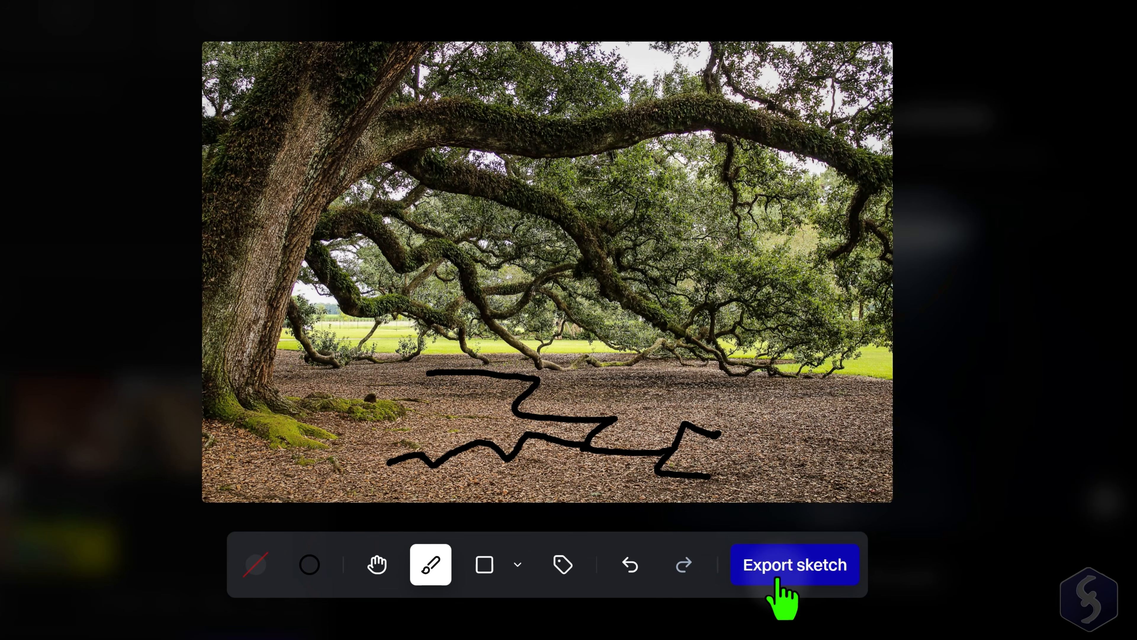
click(812, 566)
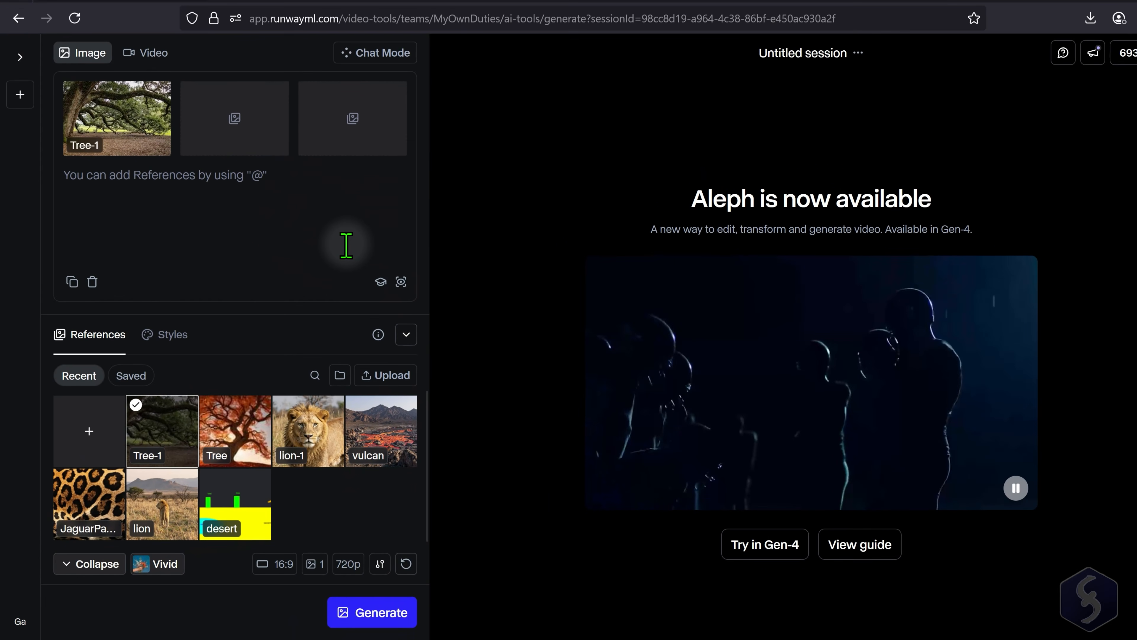
- Rename the exported crack sketch reference as Tree2
click(84, 140)
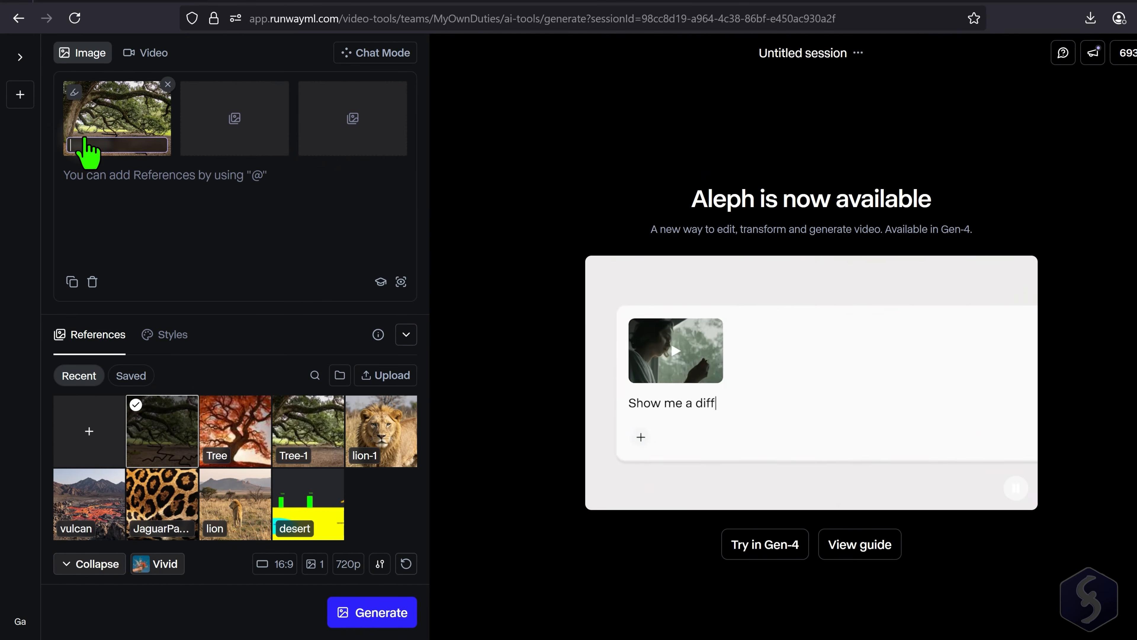
text(Tre)
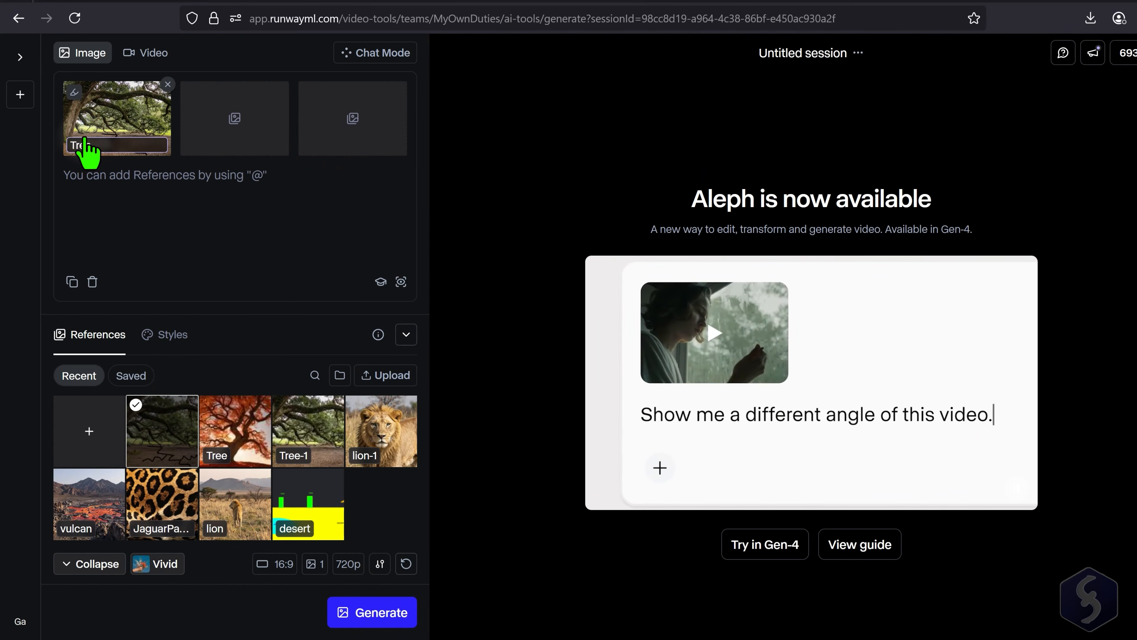
text(e2)
click(132, 177)
text(Ground starts to split up in front of the tree all of a sudd)
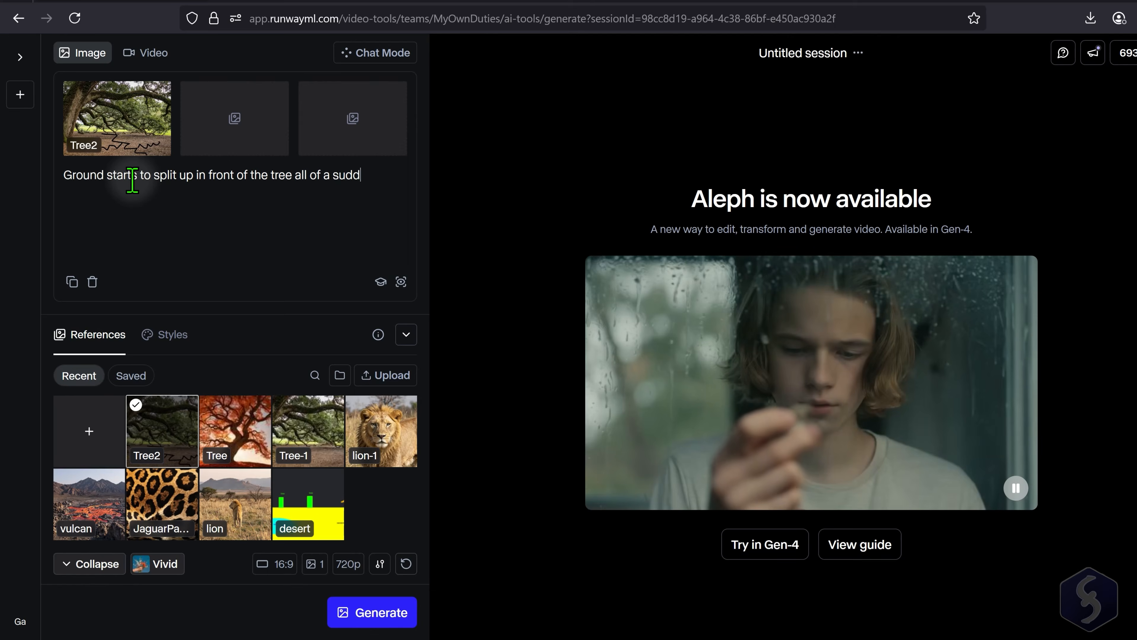
text(en, as it is shown on @Tree2 .)
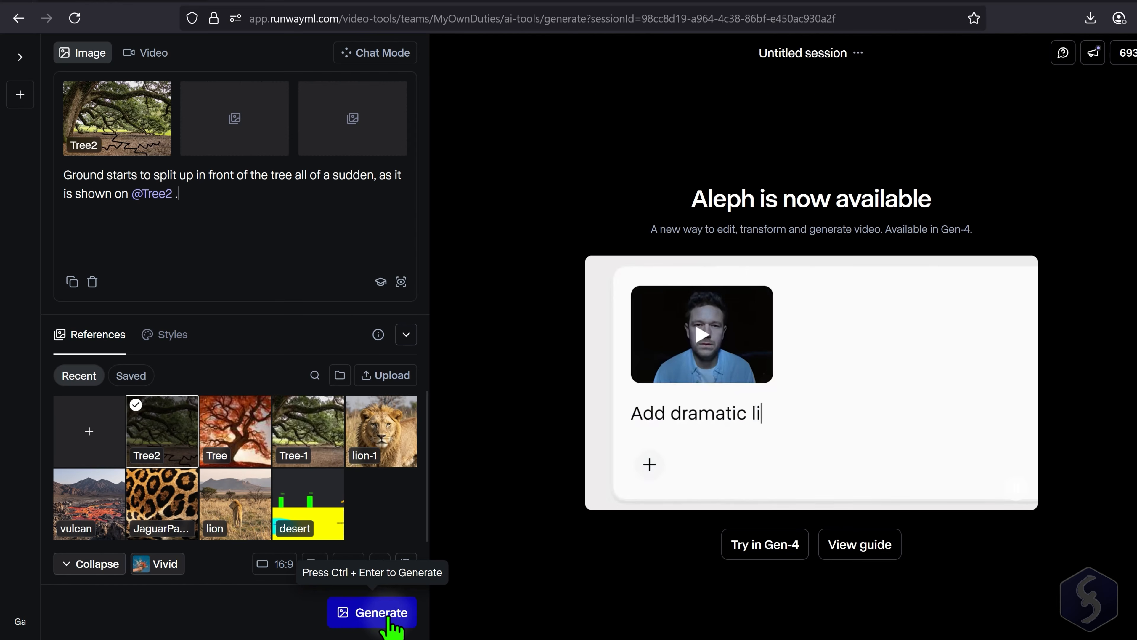
click(387, 617)
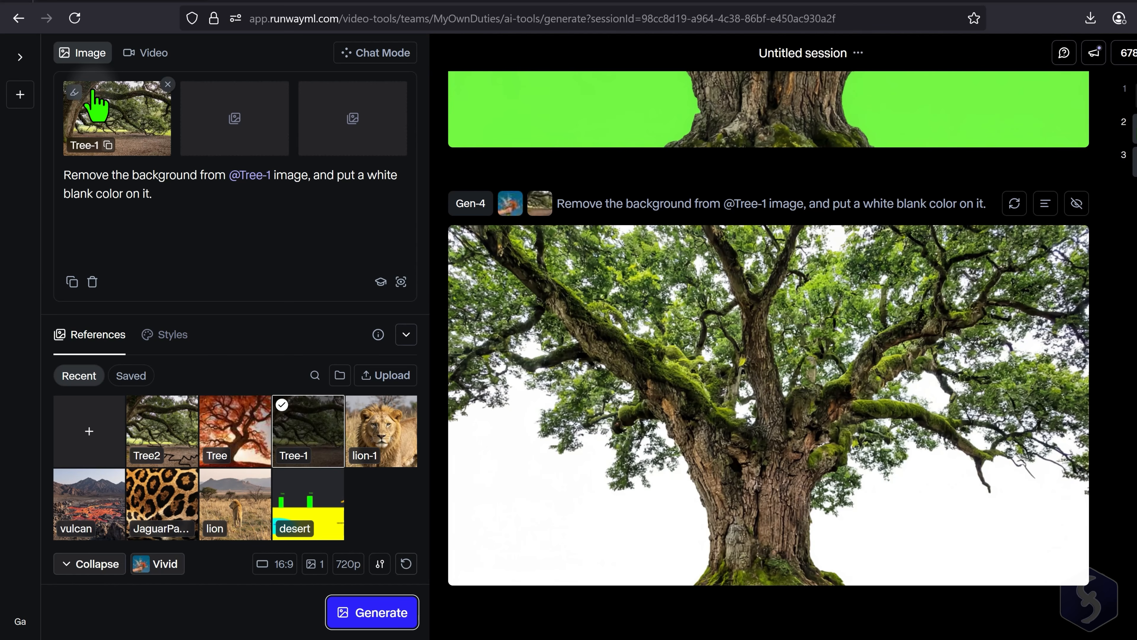
- Open Tree-1 for sketching, set the fill to magenta #EE00FF, and draw a matching arrow pointing down at the branches
click(75, 93)
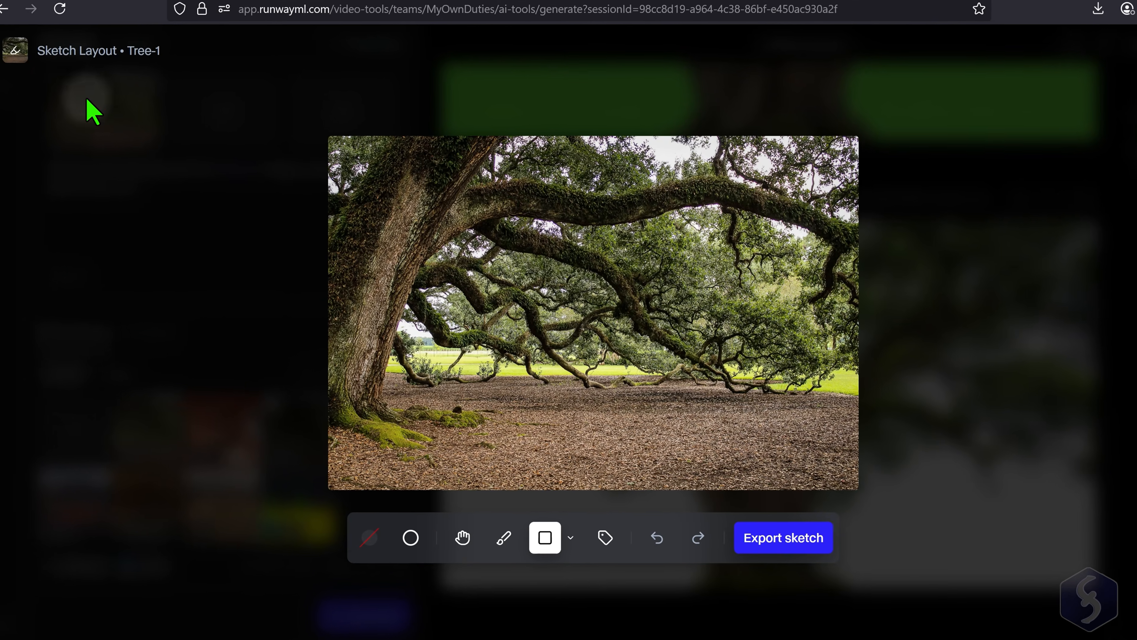
click(377, 538)
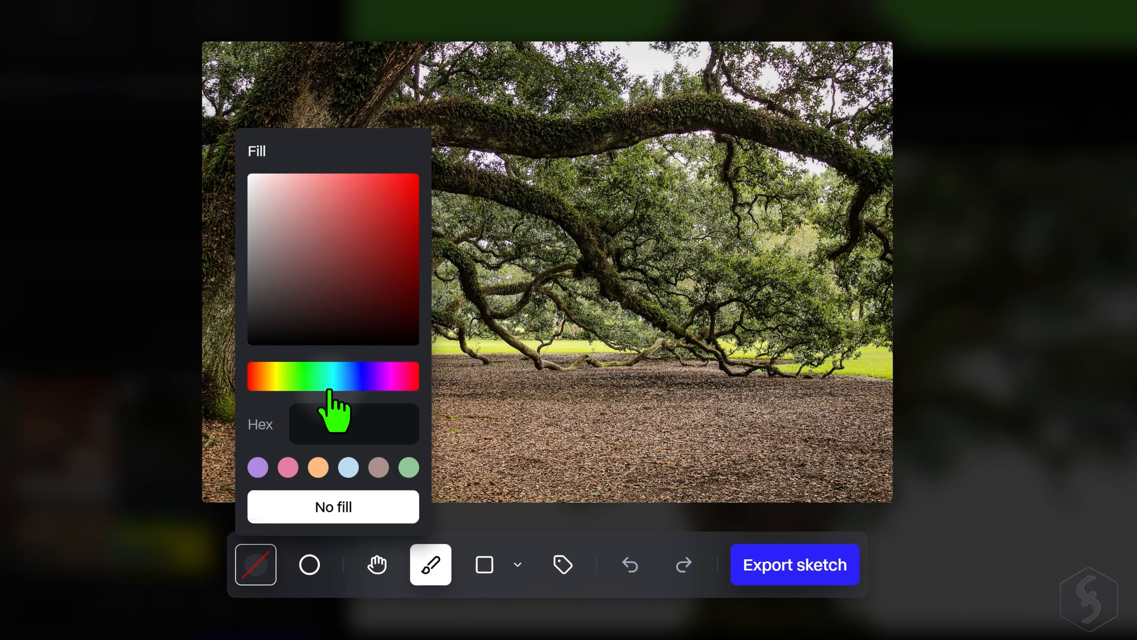
drag(330, 389, 387, 379)
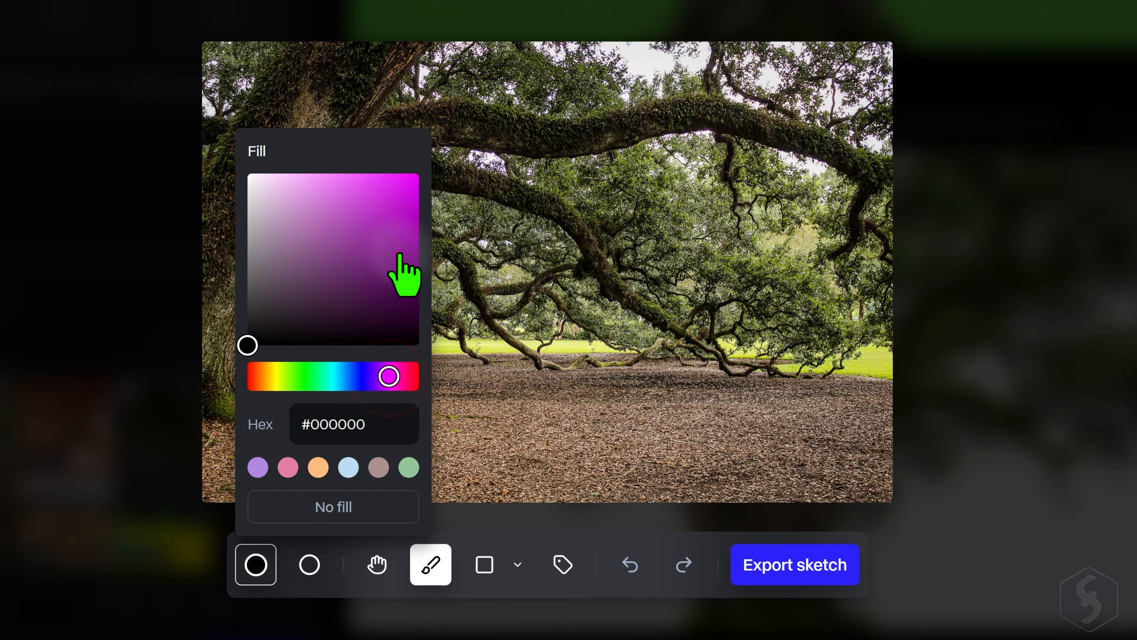
click(402, 269)
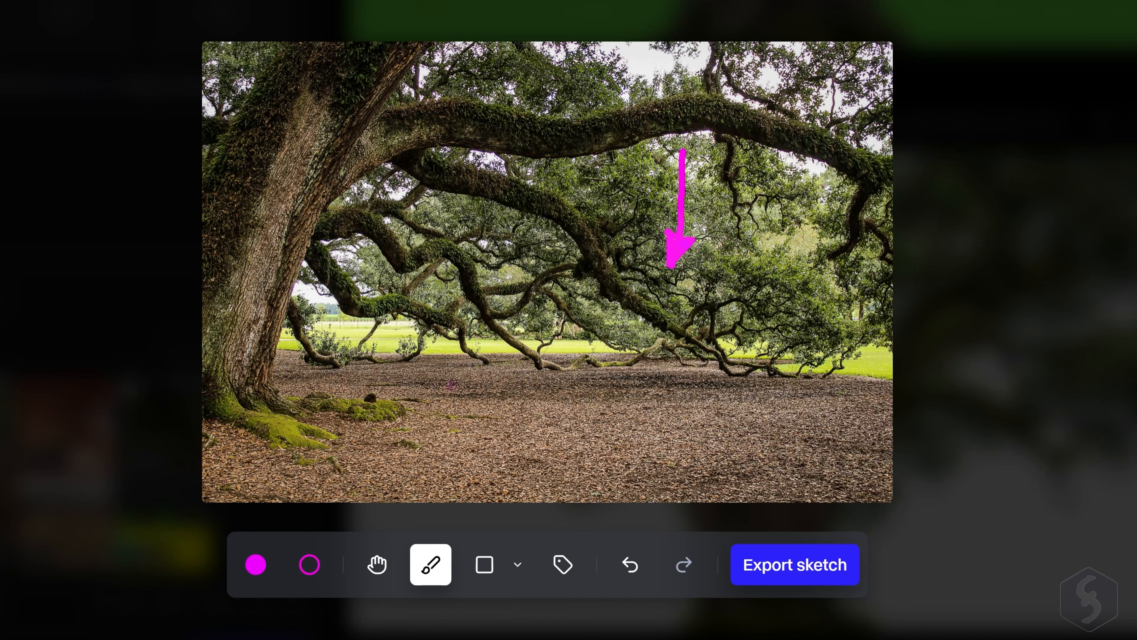
- Add a magenta "pull down branch" label without fill below the arrow and export the sketch
click(563, 564)
click(256, 565)
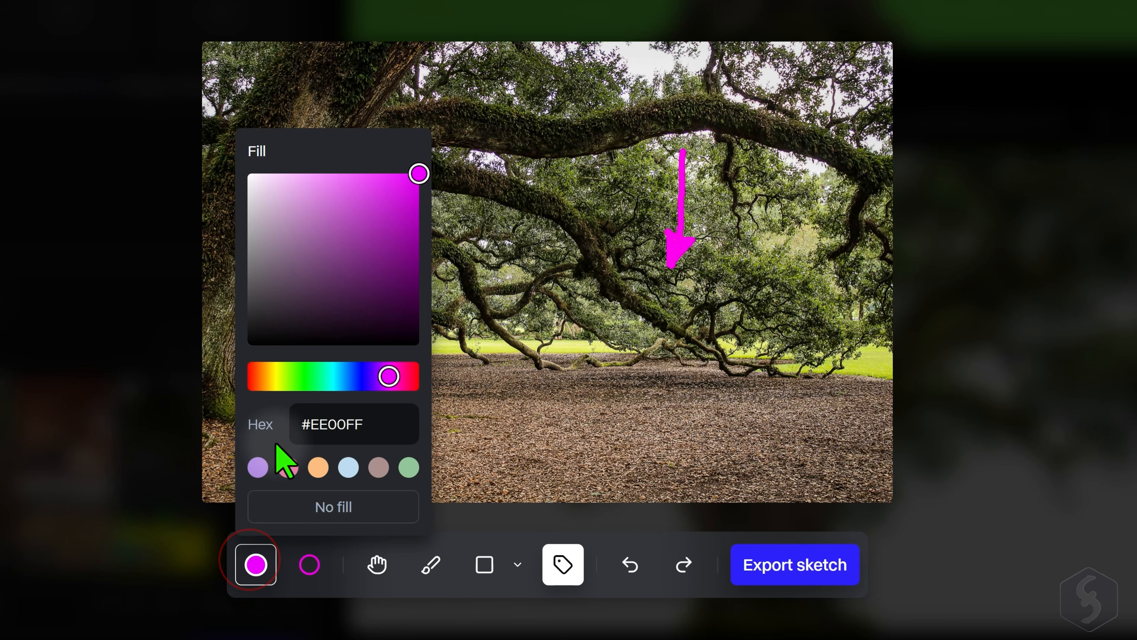
click(353, 507)
click(741, 291)
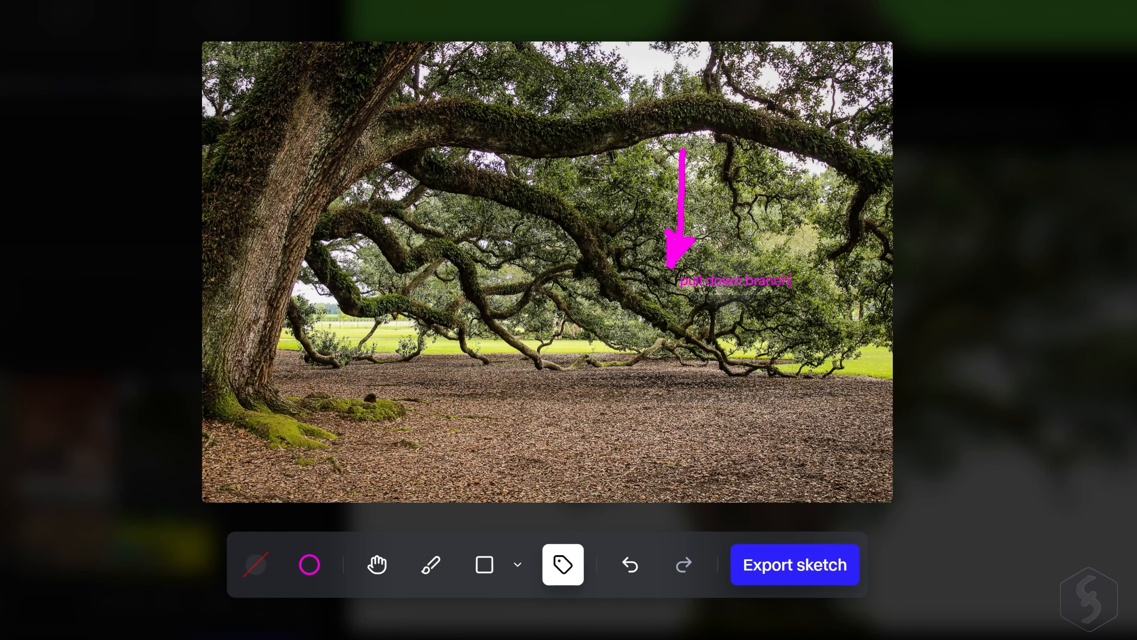
click(784, 576)
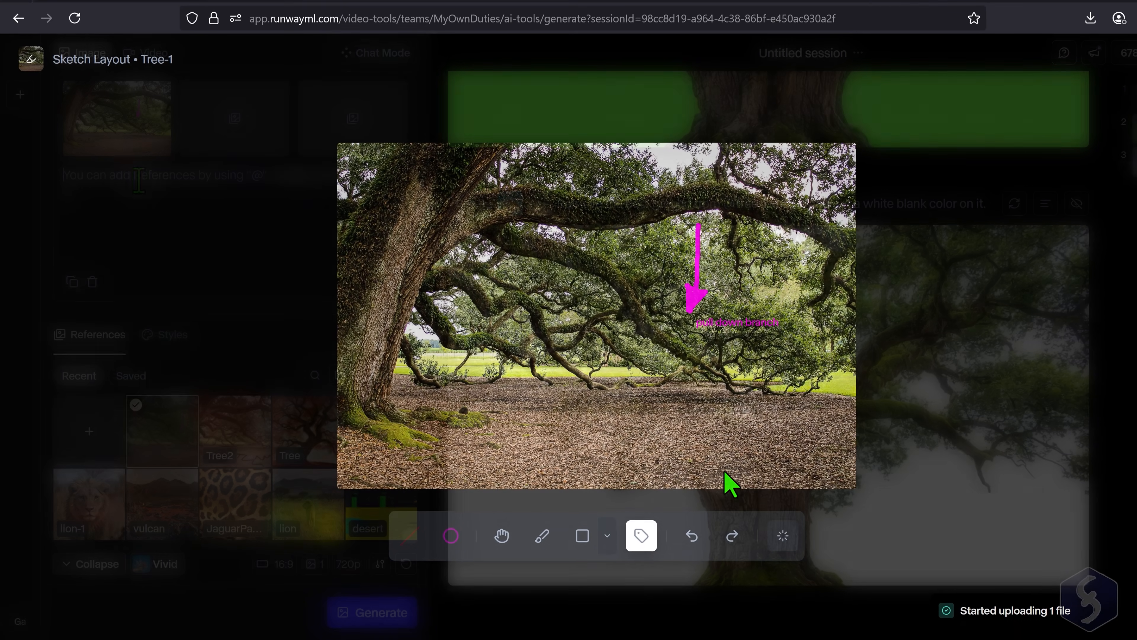
- Generate an image from the prompt "Pull down the tree branch as indicated by pink markers on IMG_1."
click(132, 179)
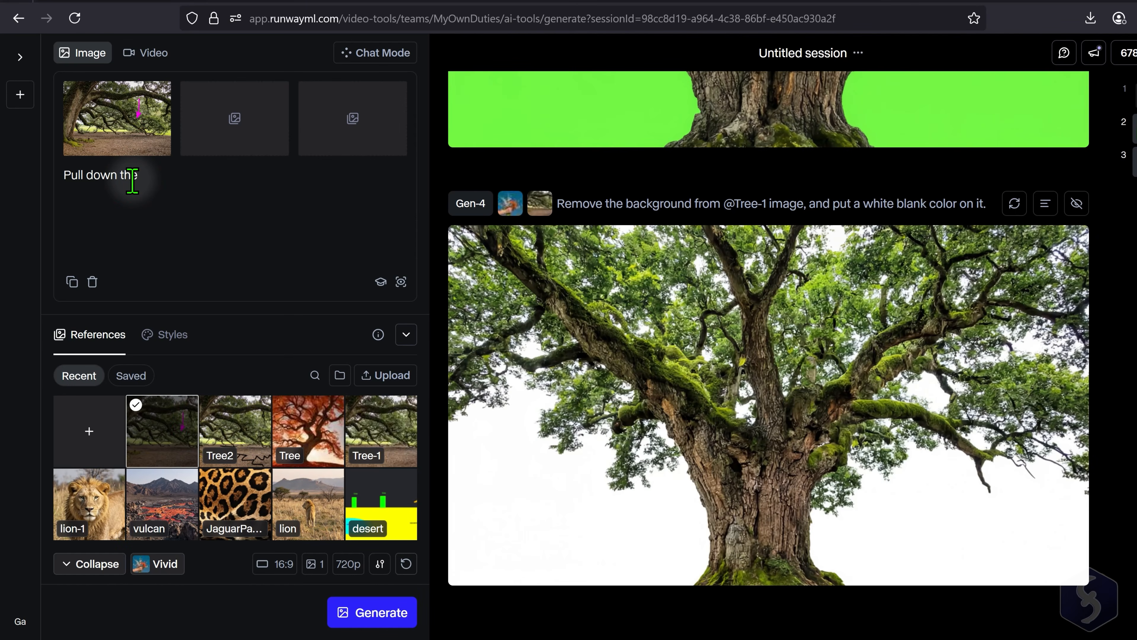
text(Pull down the tree branch as indicated by pink markers on IMG_1.)
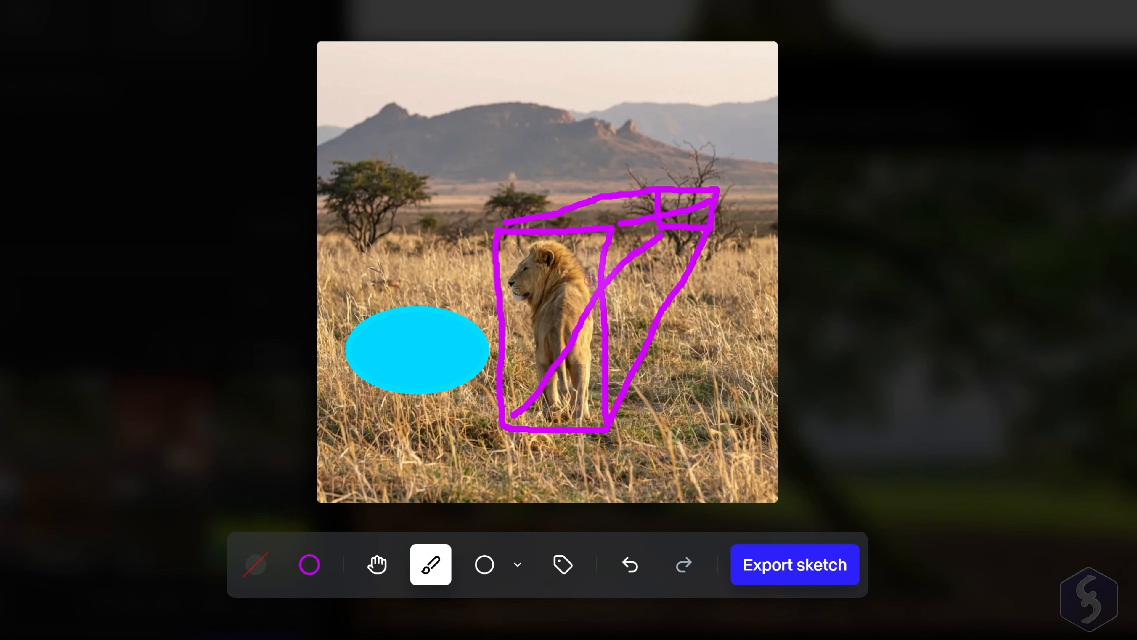
- Mark up the lion reference with a cyan ellipse and a purple perspective box around the lion, and export the sketch
click(787, 574)
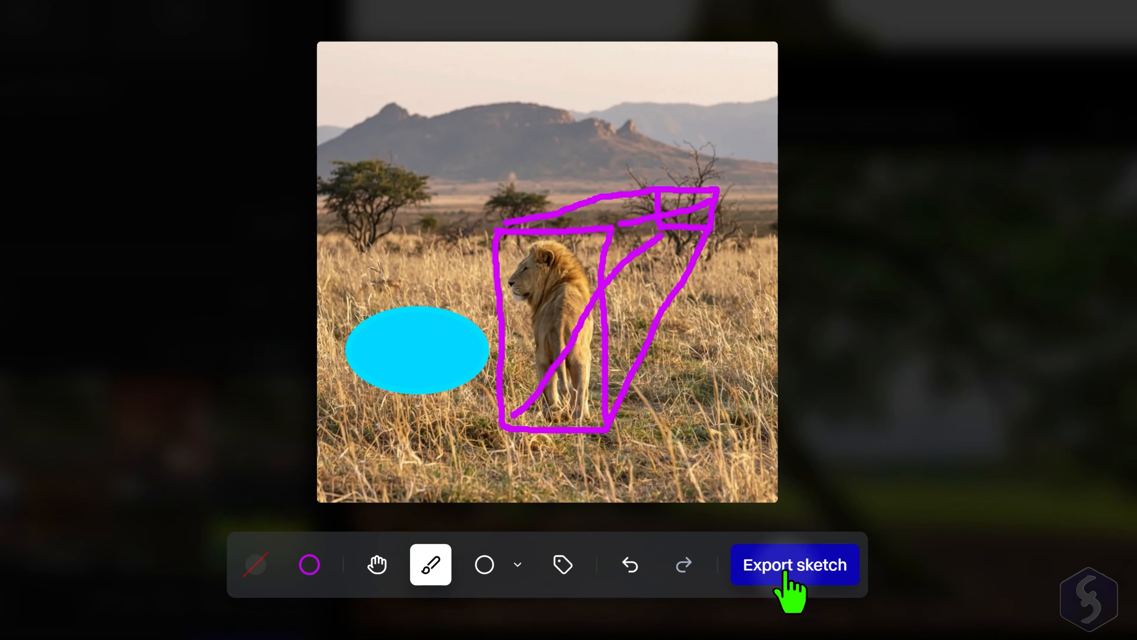
click(788, 575)
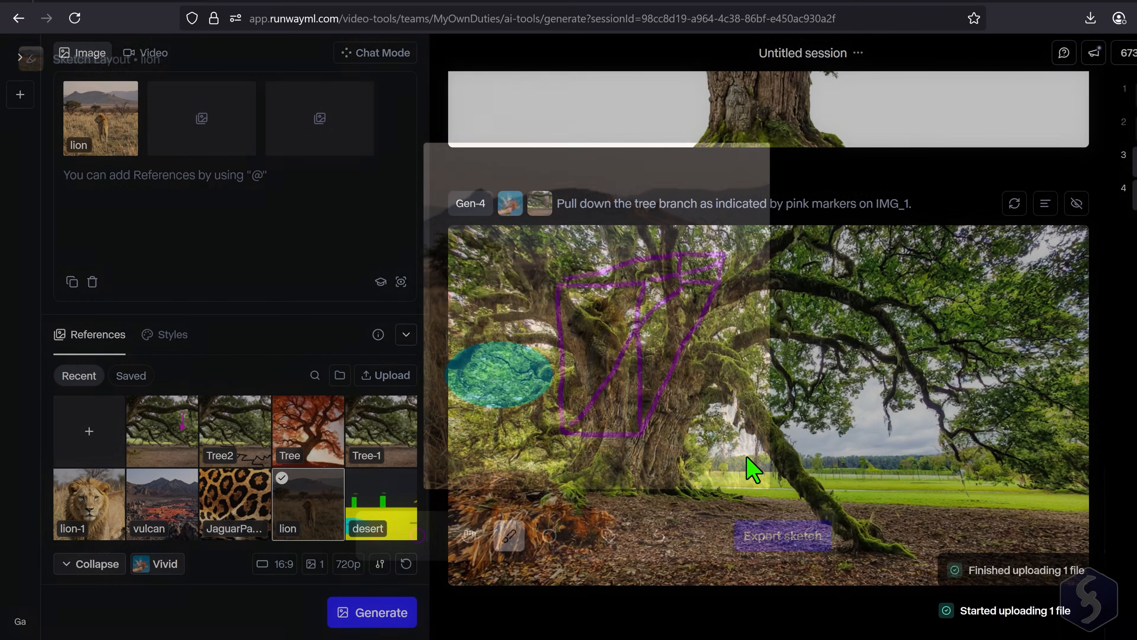